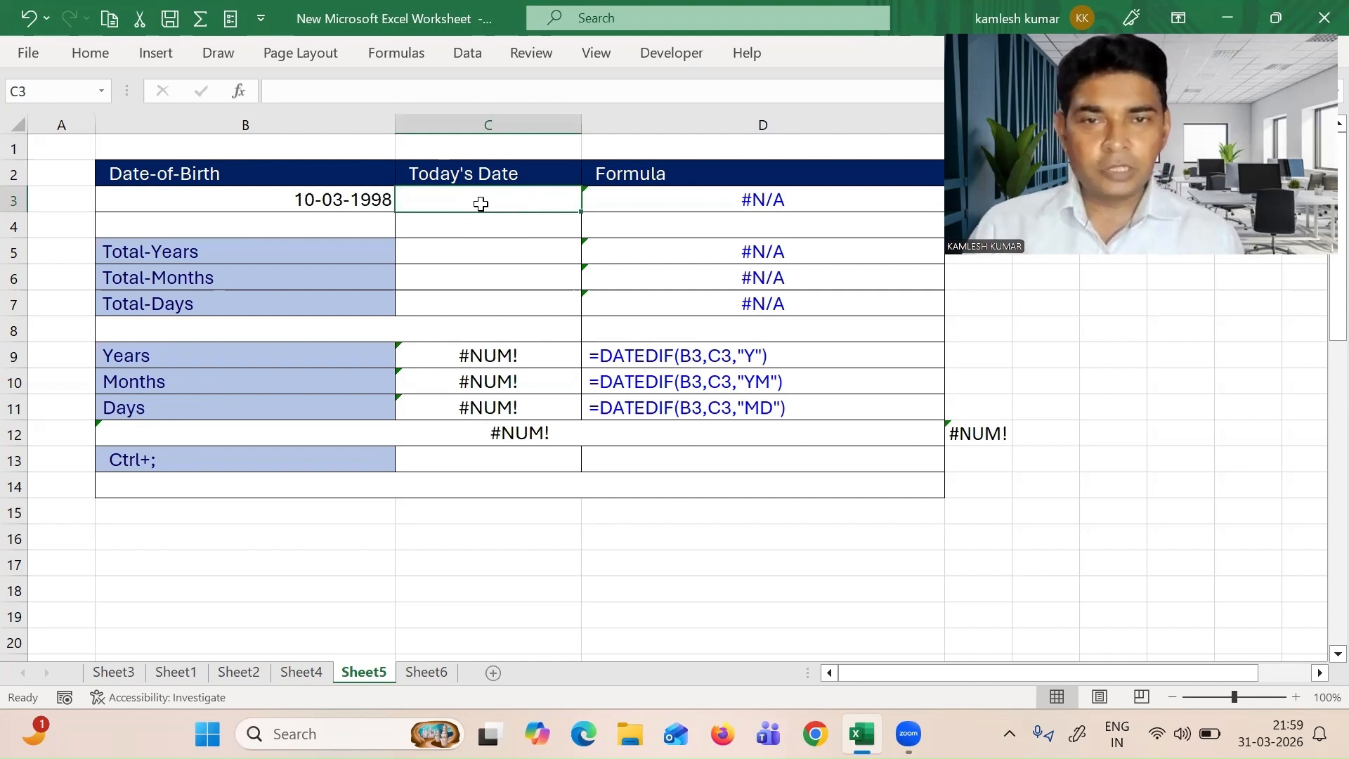
Enter the fixed date 31-03-2026 in cell C3 under Today's Date
left_click(354, 198)
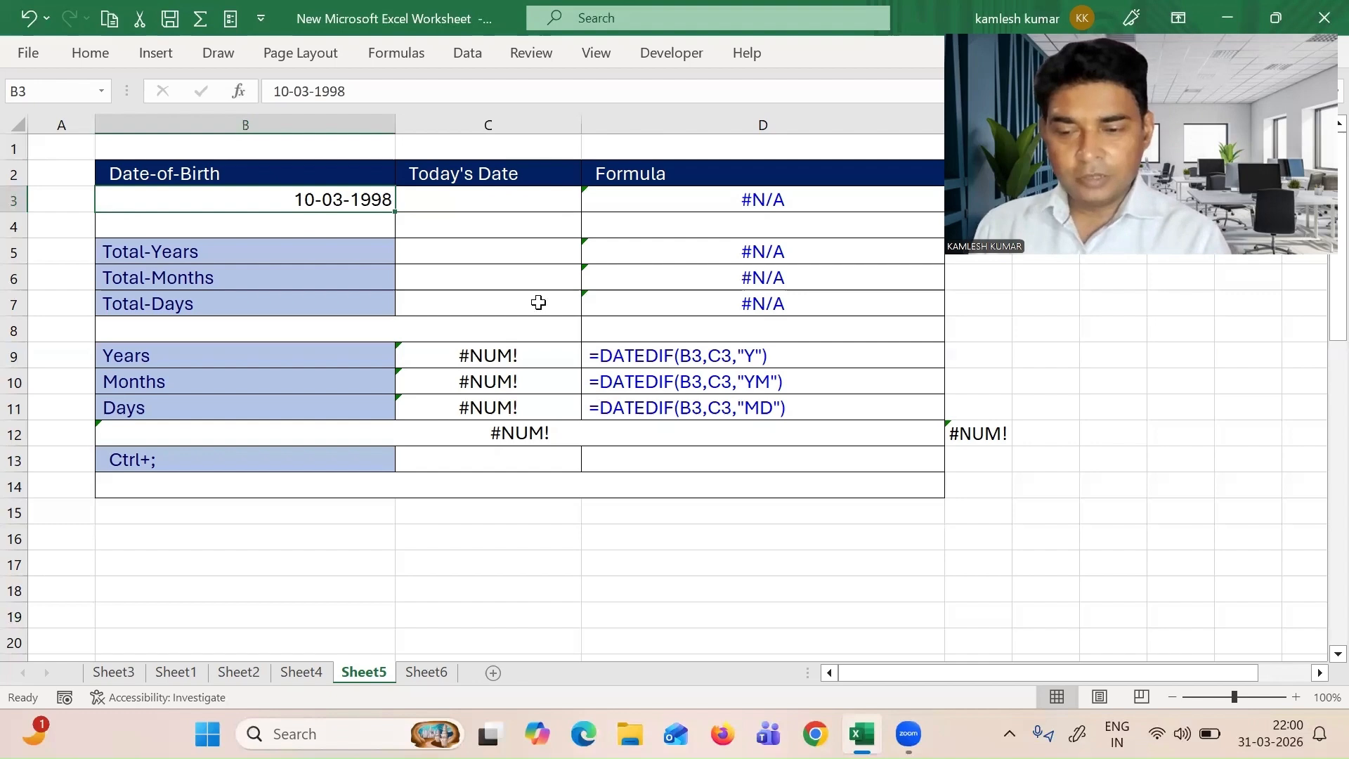
left_click(503, 200)
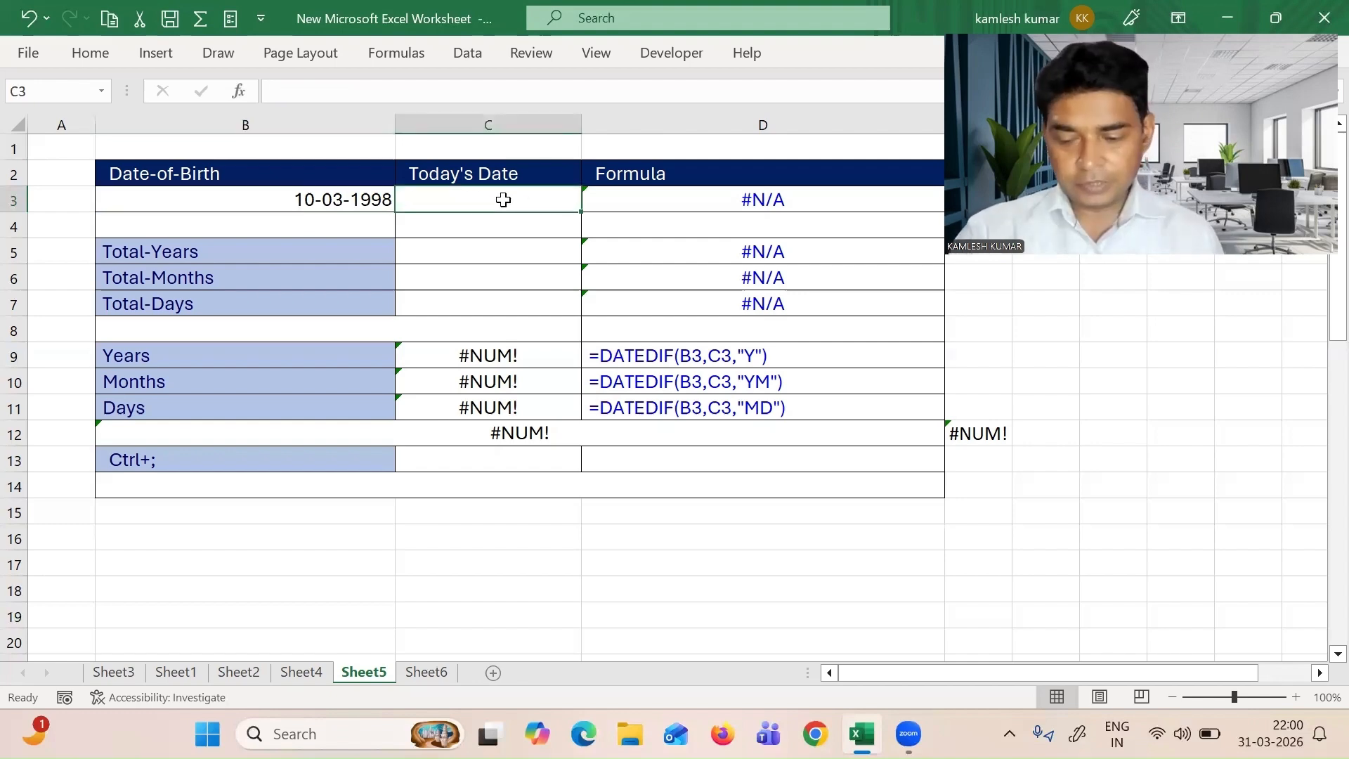
type("31-03-2026")
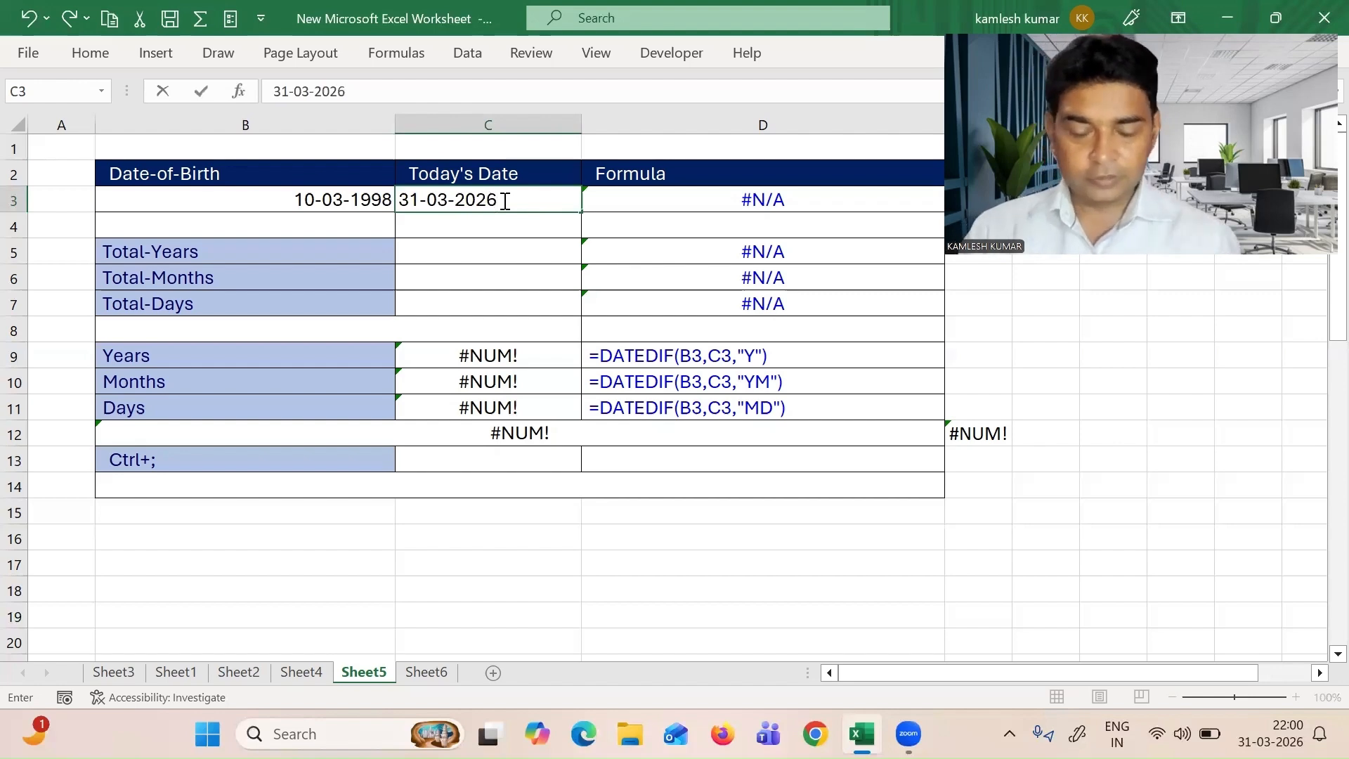
key("Return")
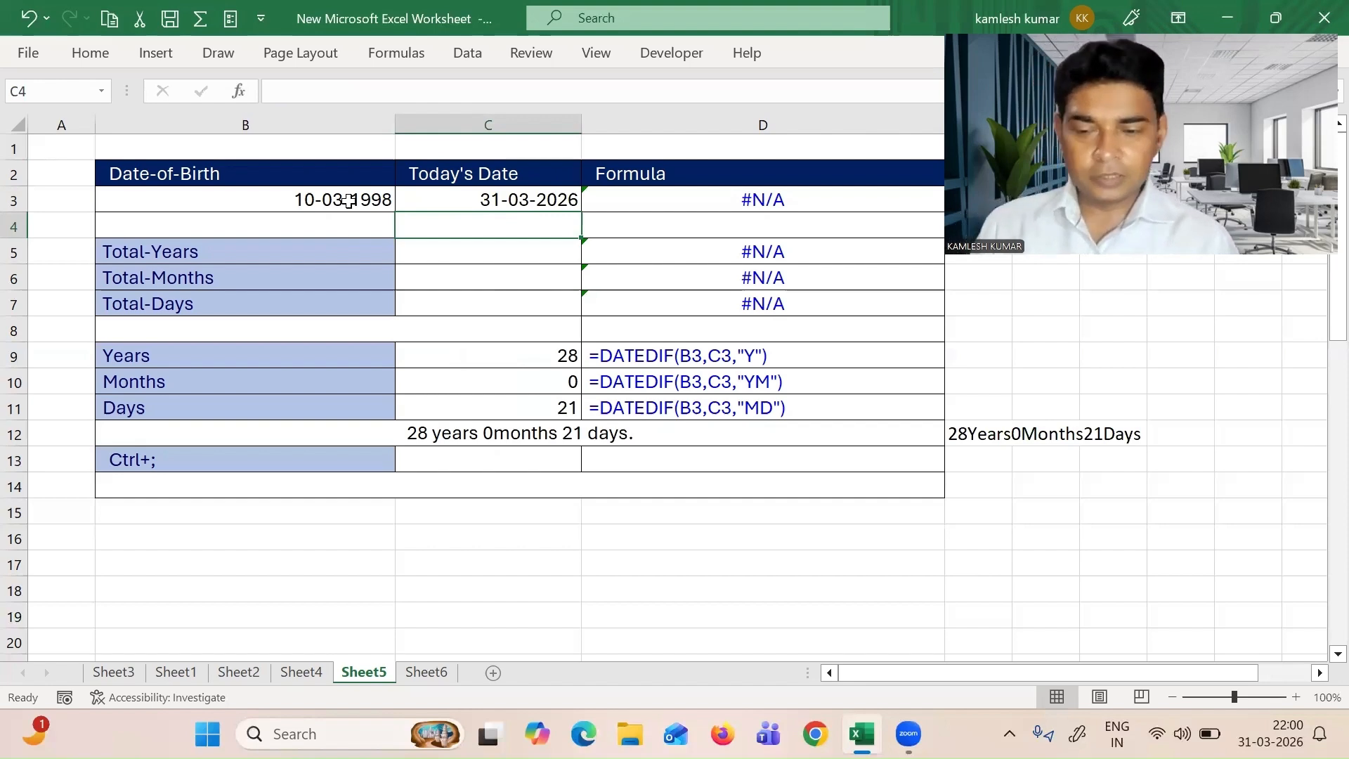
Replace the fixed date in cell C3 with the formula =TODAY()
left_click(533, 200)
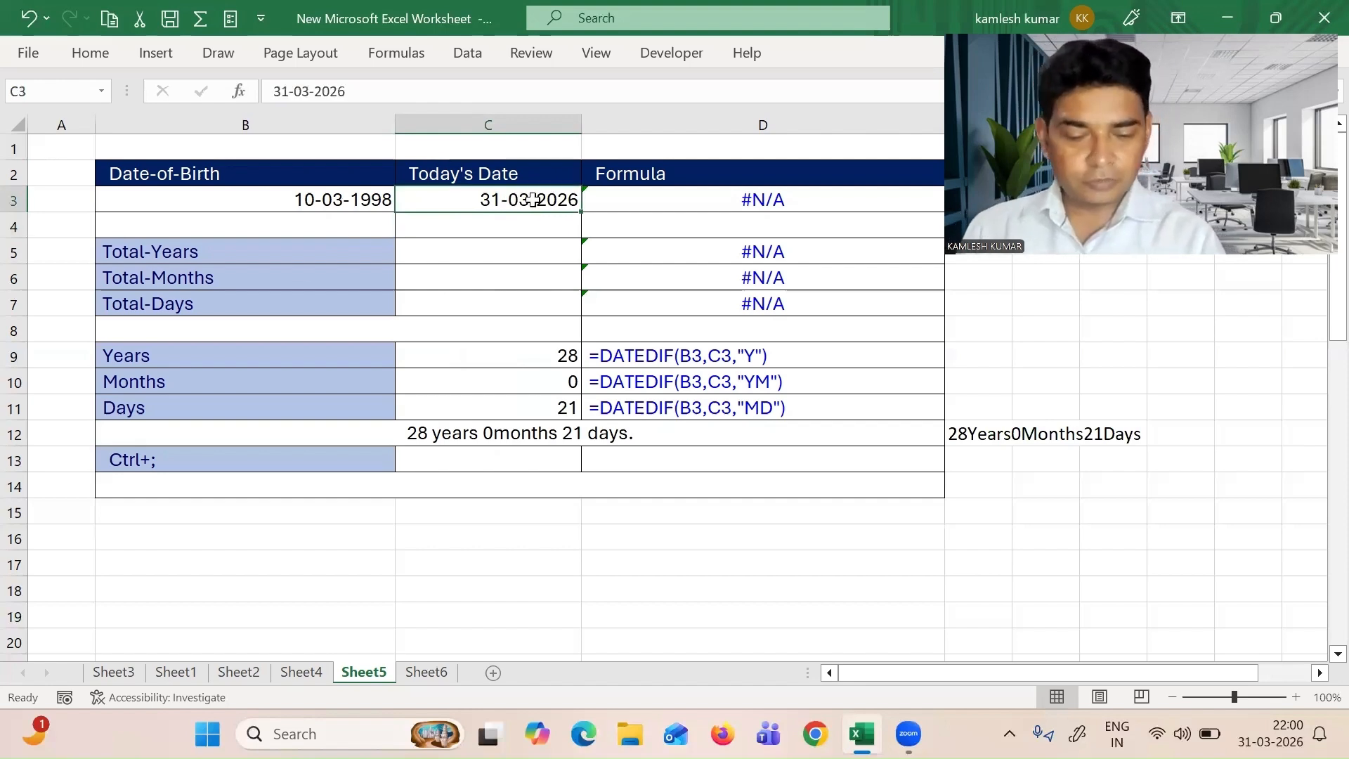
type("=")
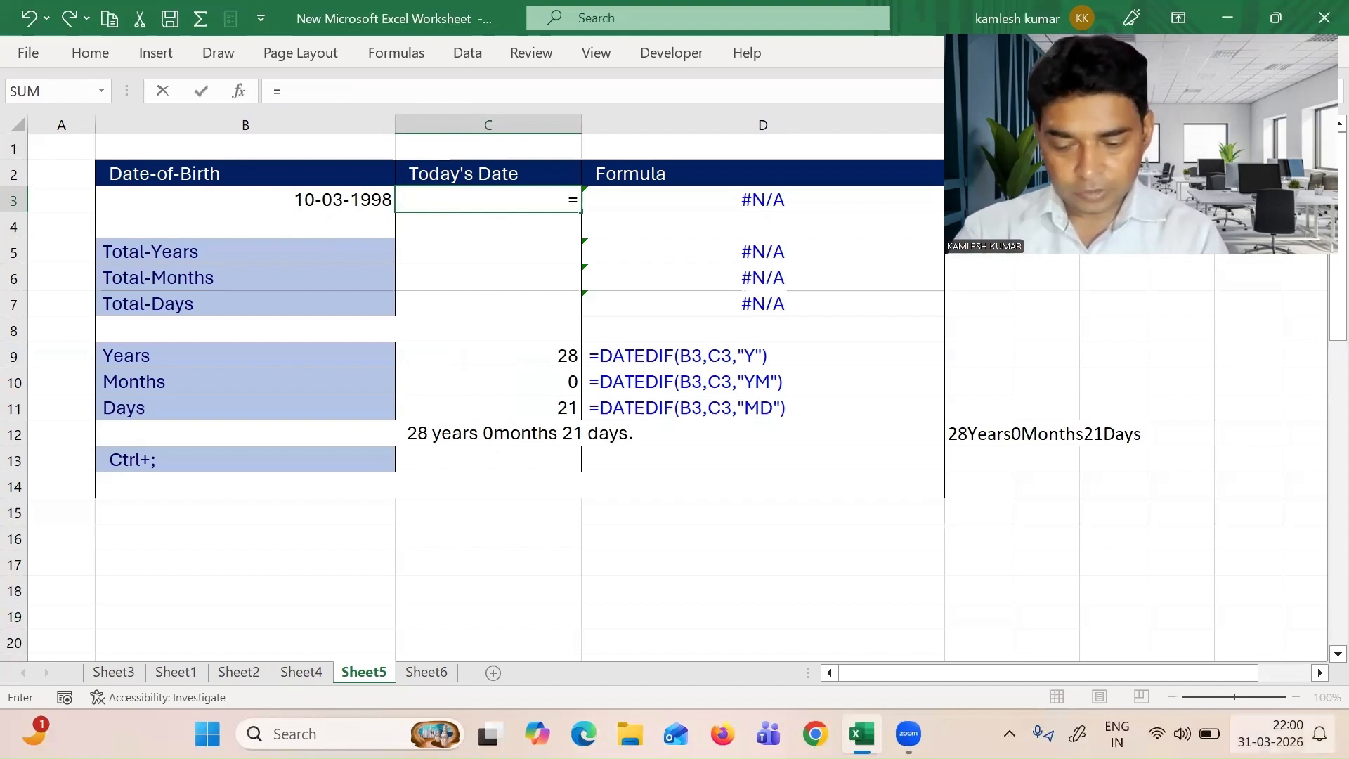
type("tod")
key("Tab")
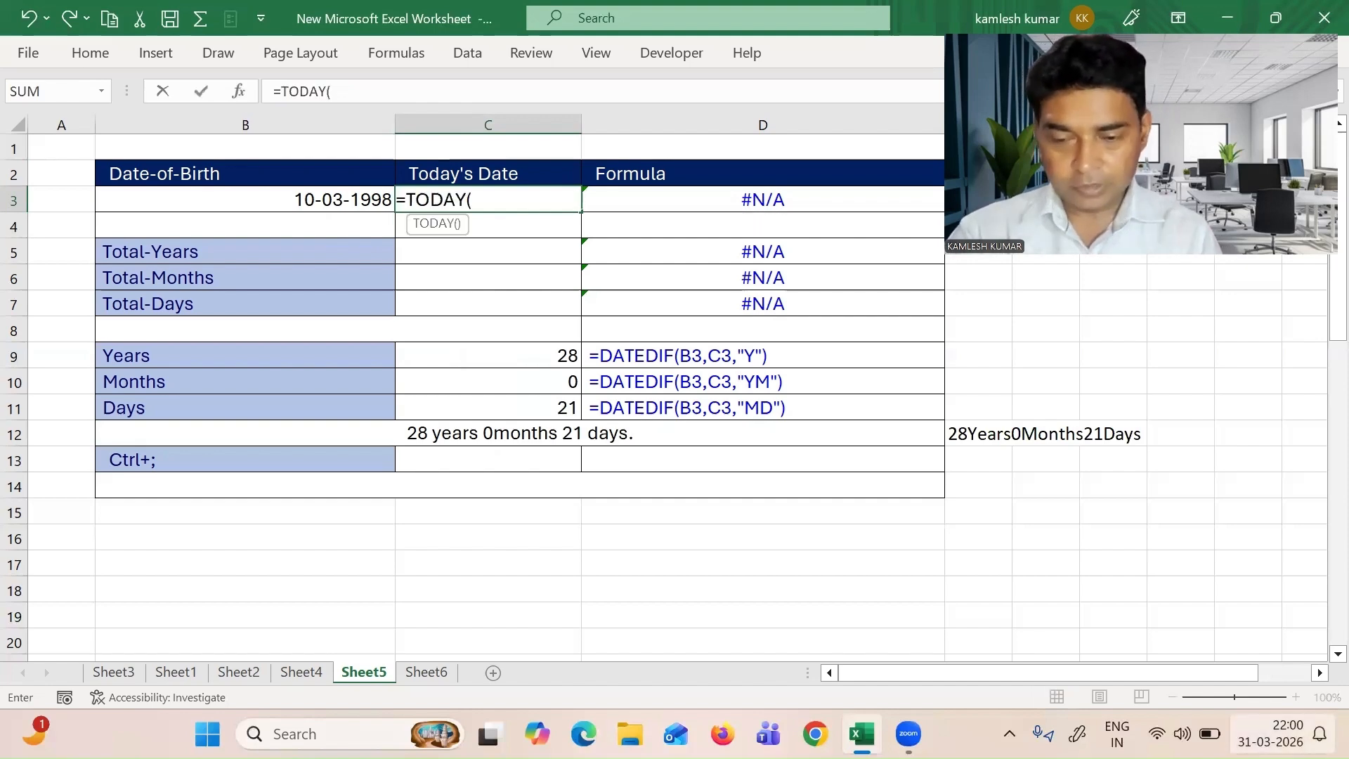
type(")")
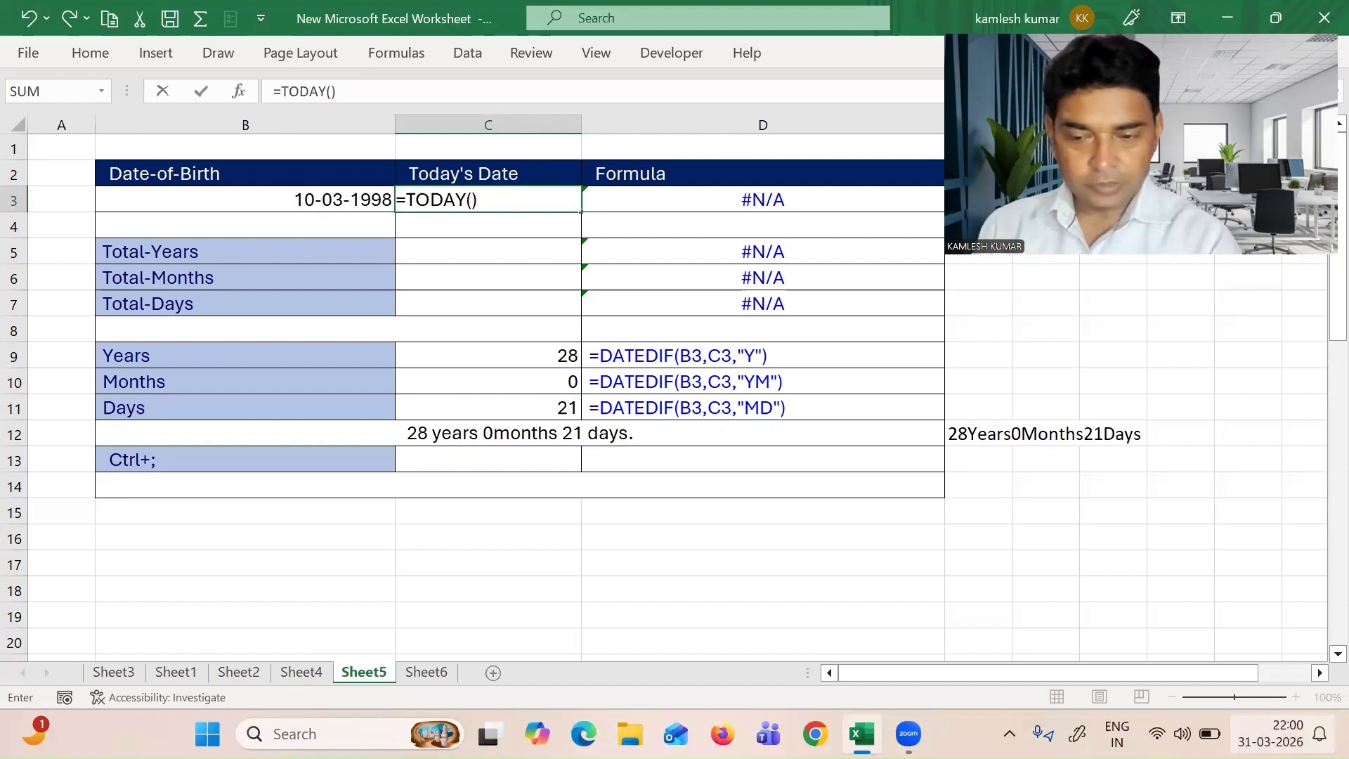
key("Return")
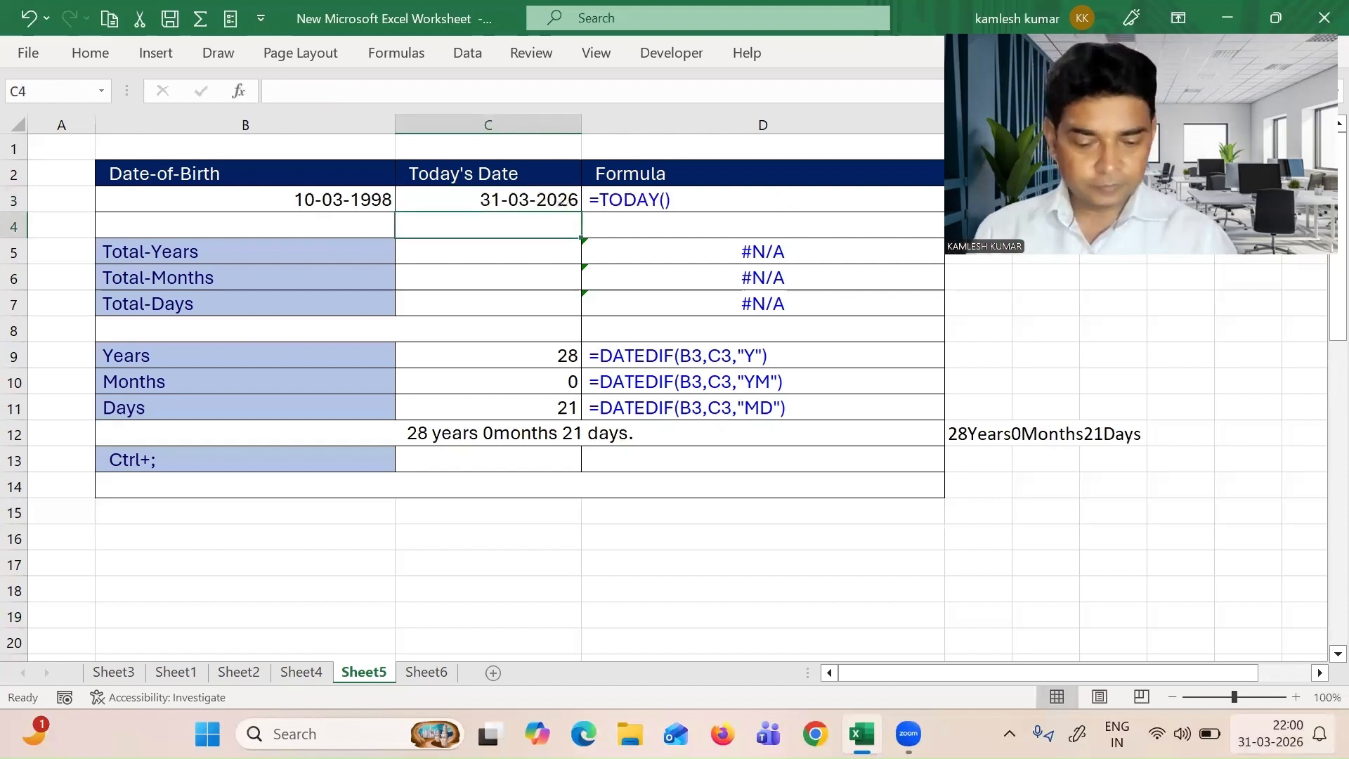
Calculate Total-Years in cell C5 with the formula =DATEDIF(B3,C3,"Y")
key("Down")
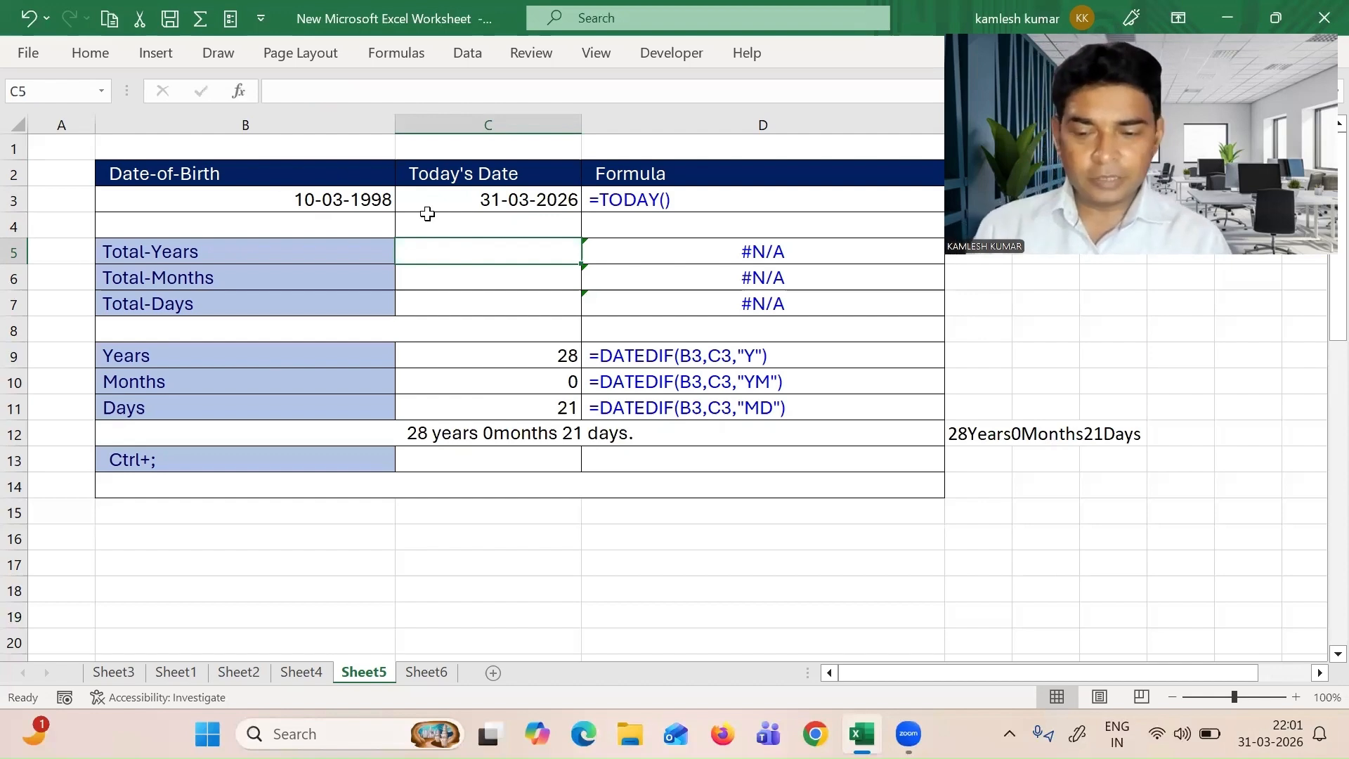
type("=")
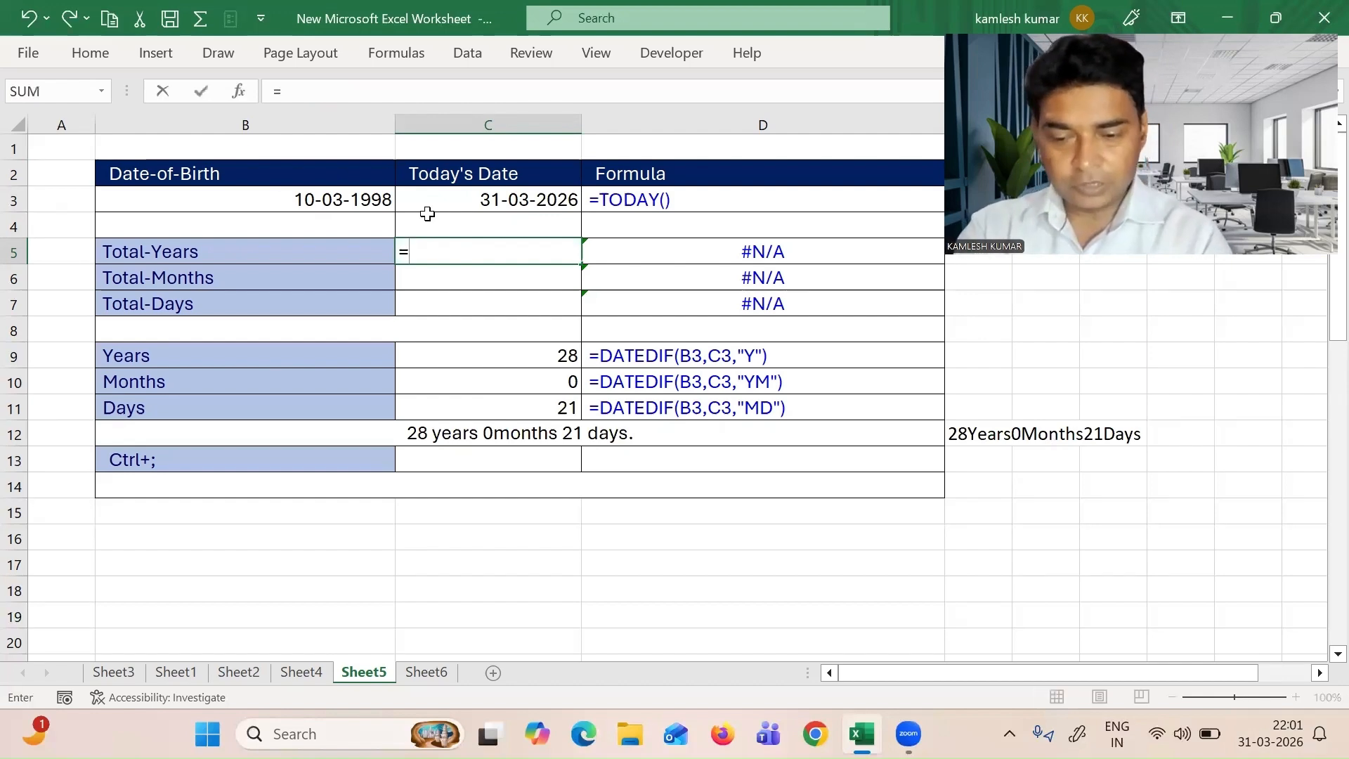
type("da")
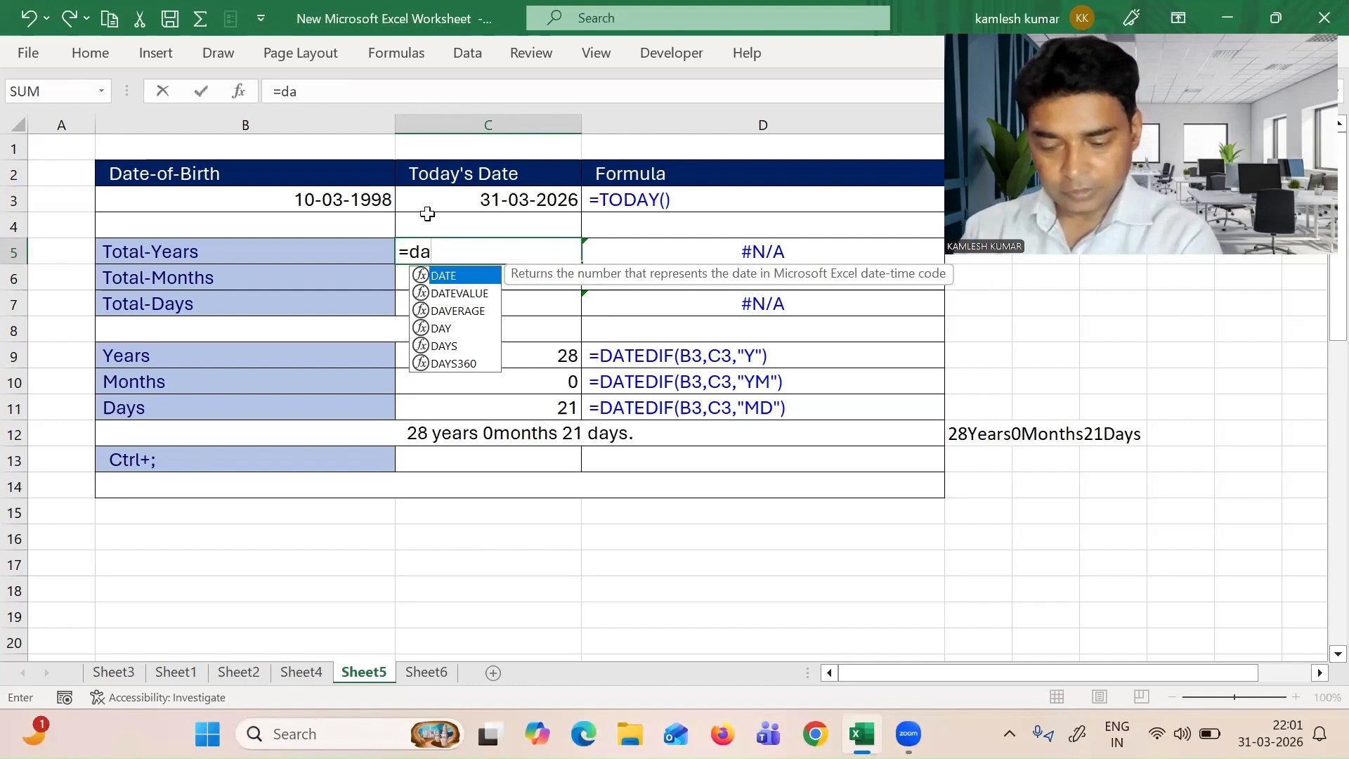
type("tedif")
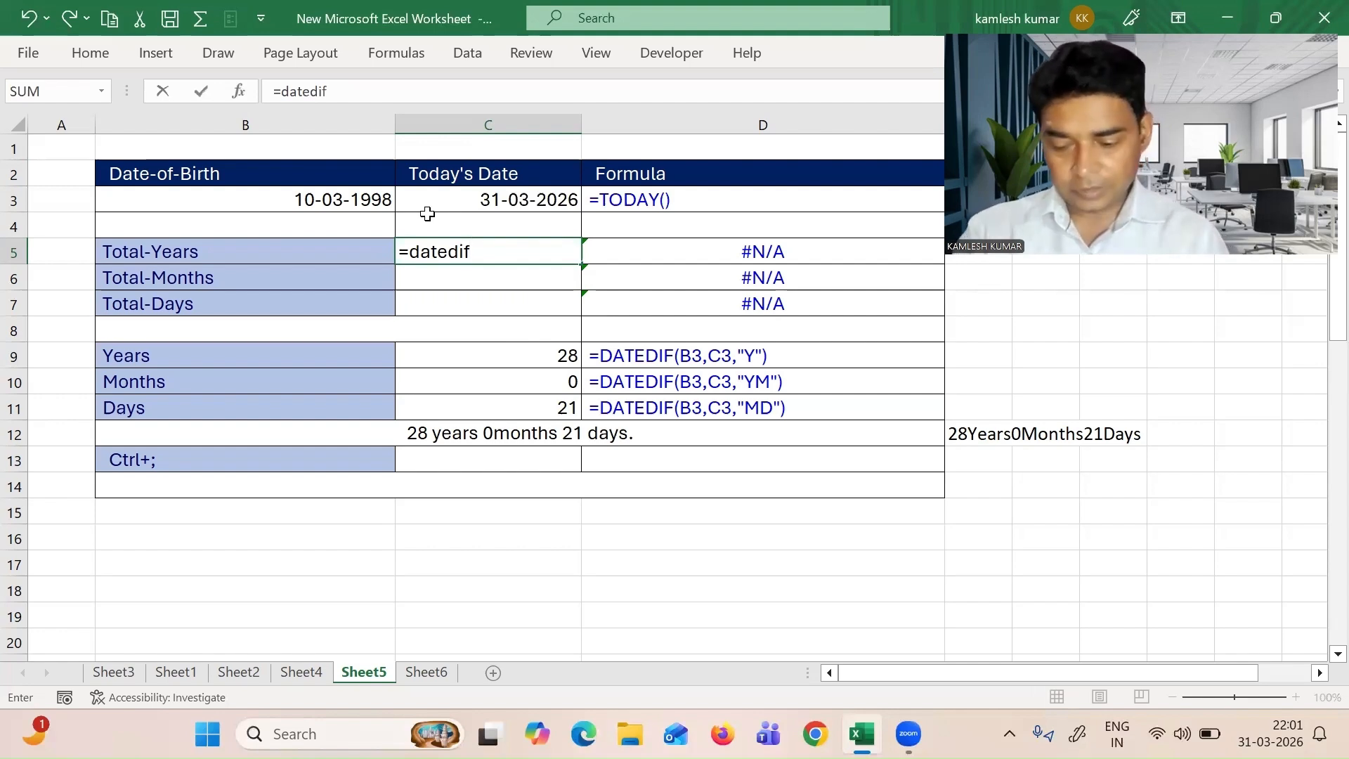
type("(")
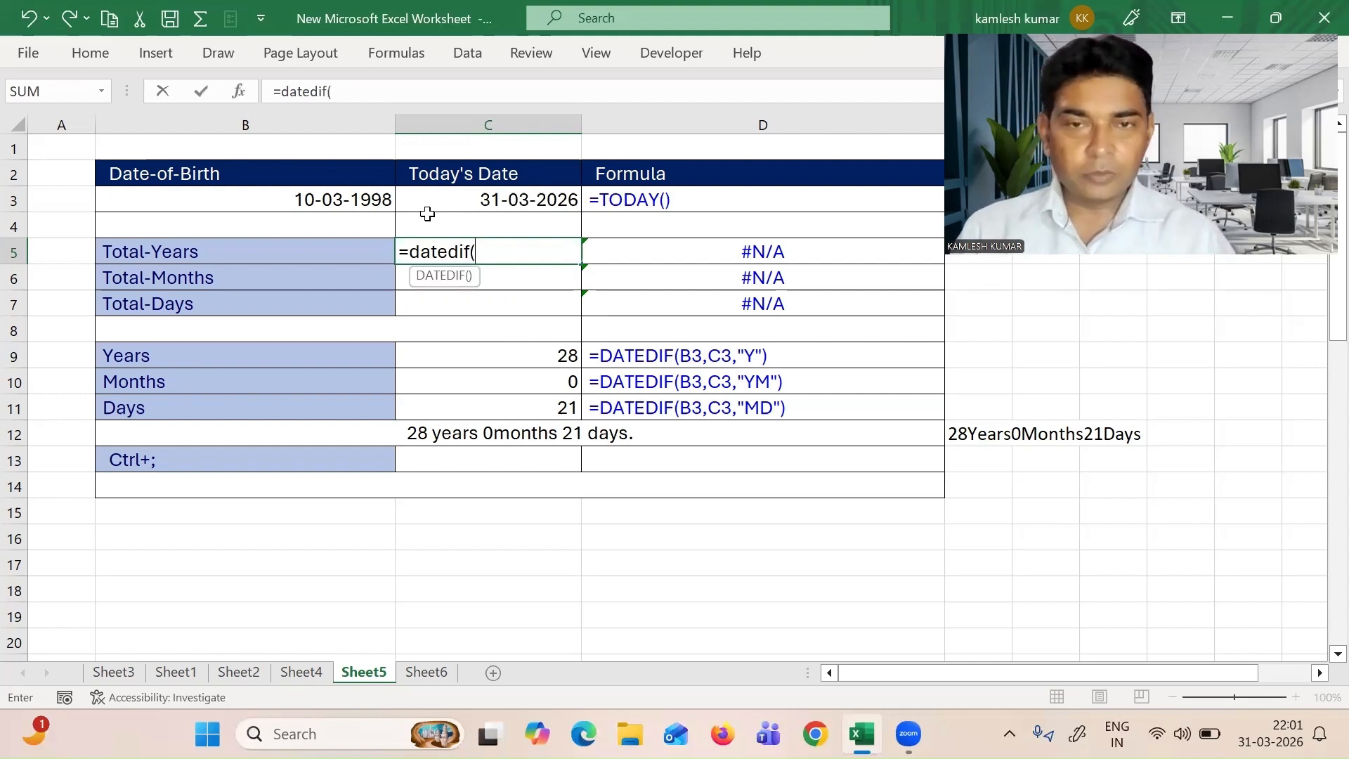
left_click(358, 201)
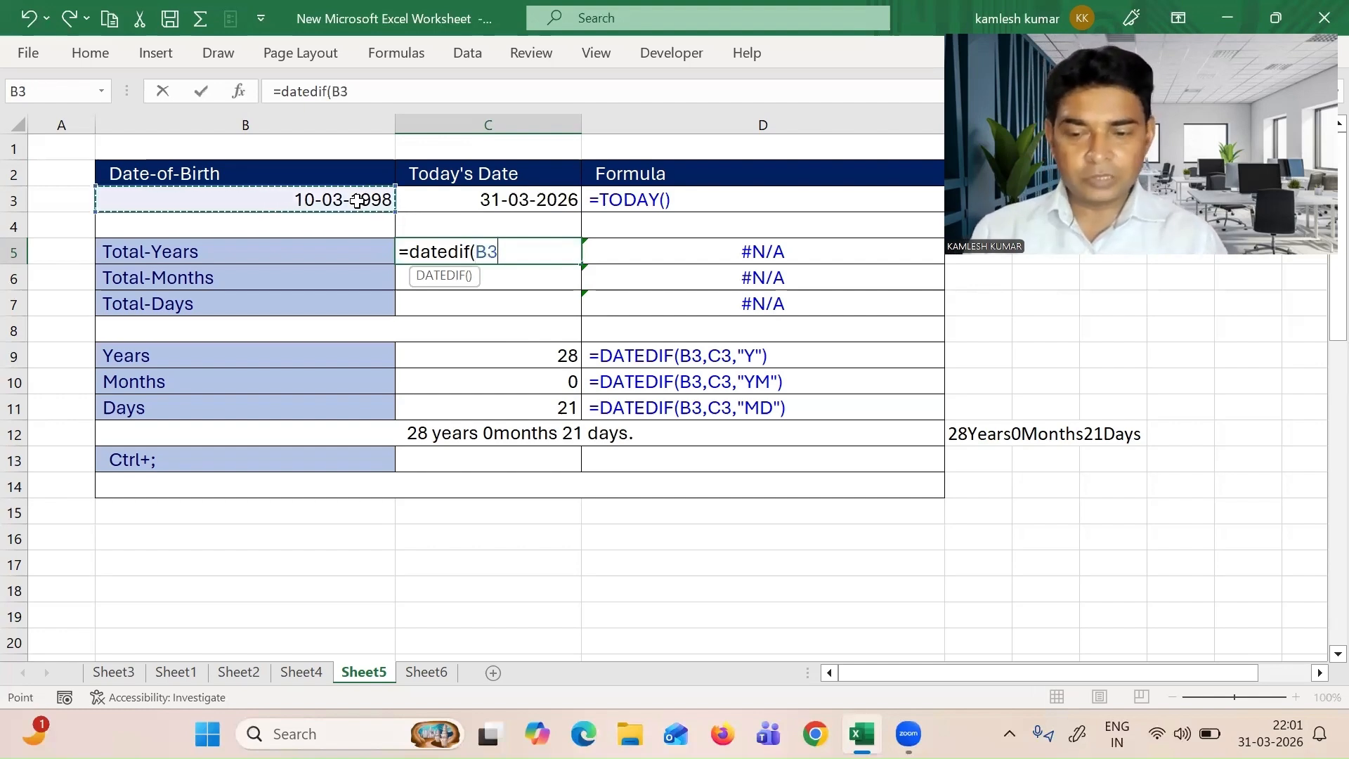
type(",")
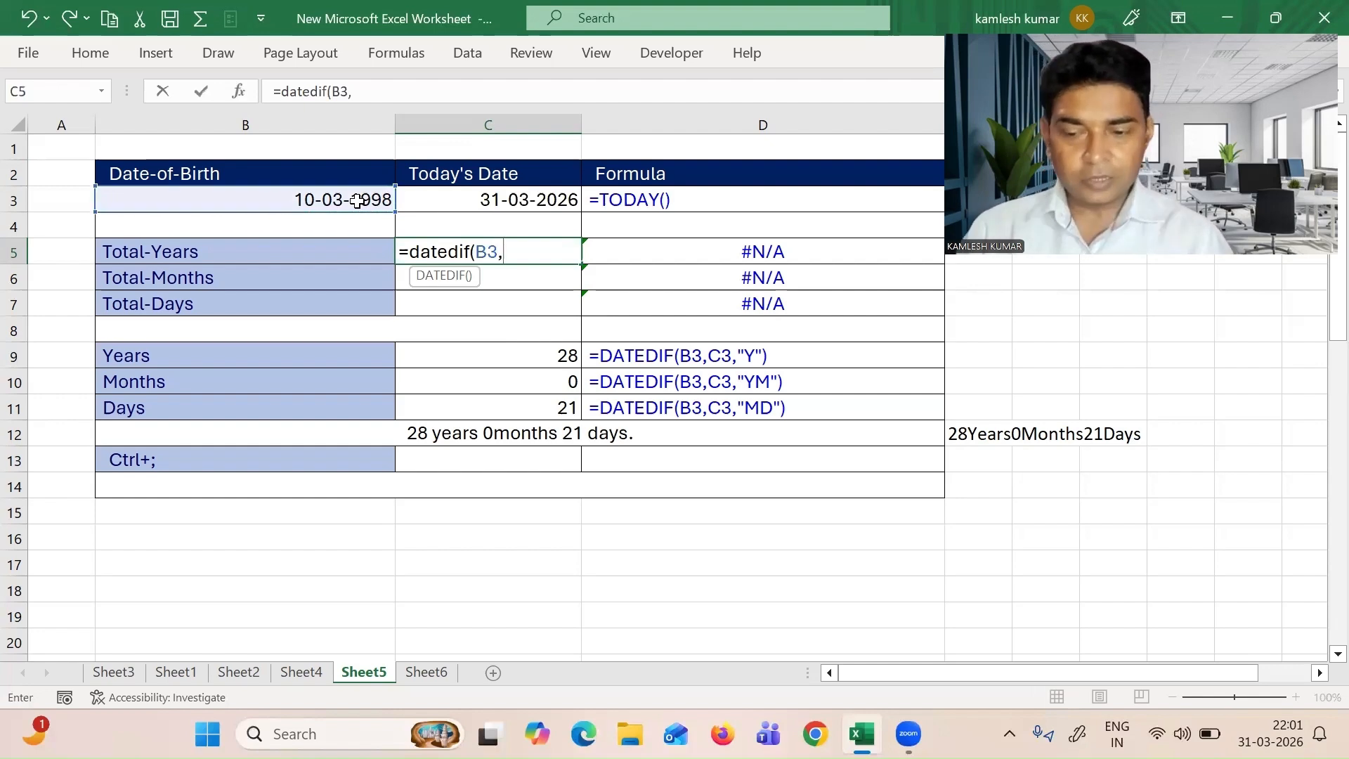
left_click(482, 204)
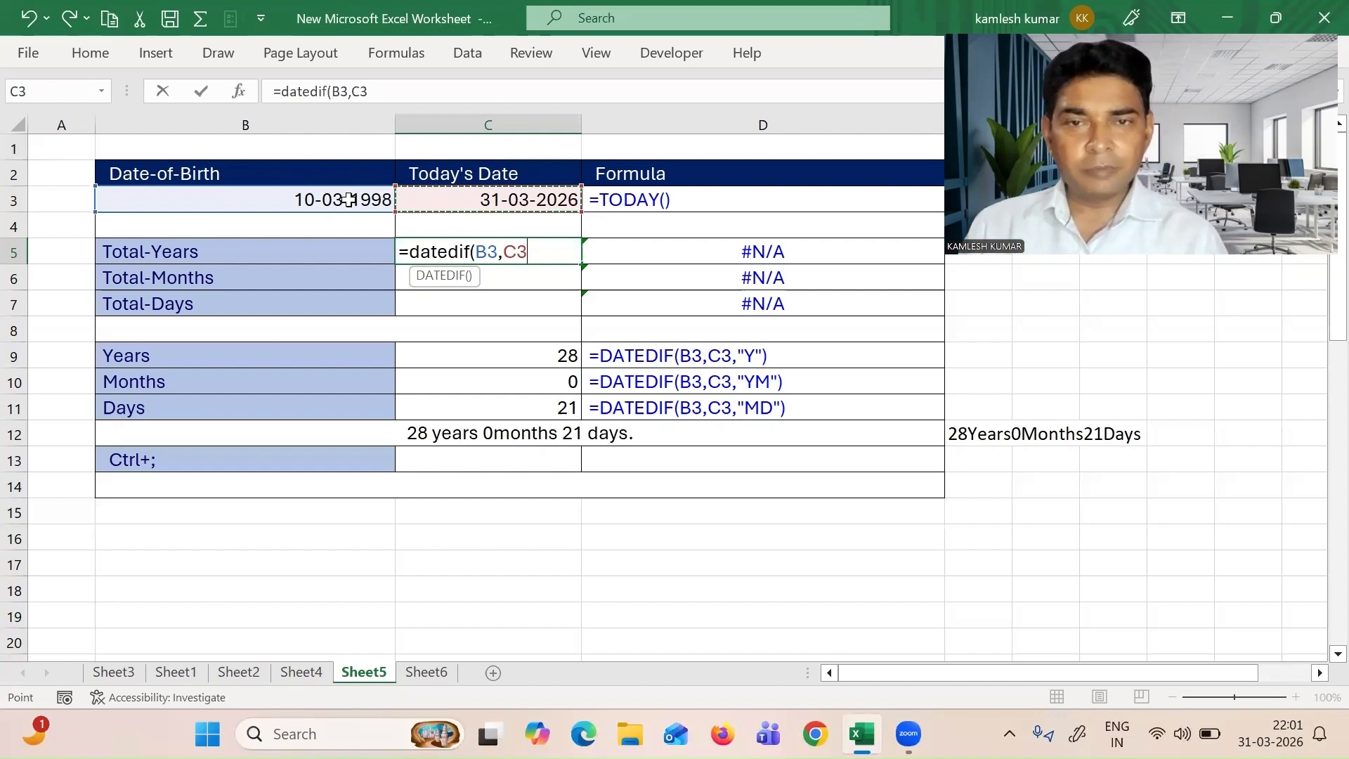
type(",")
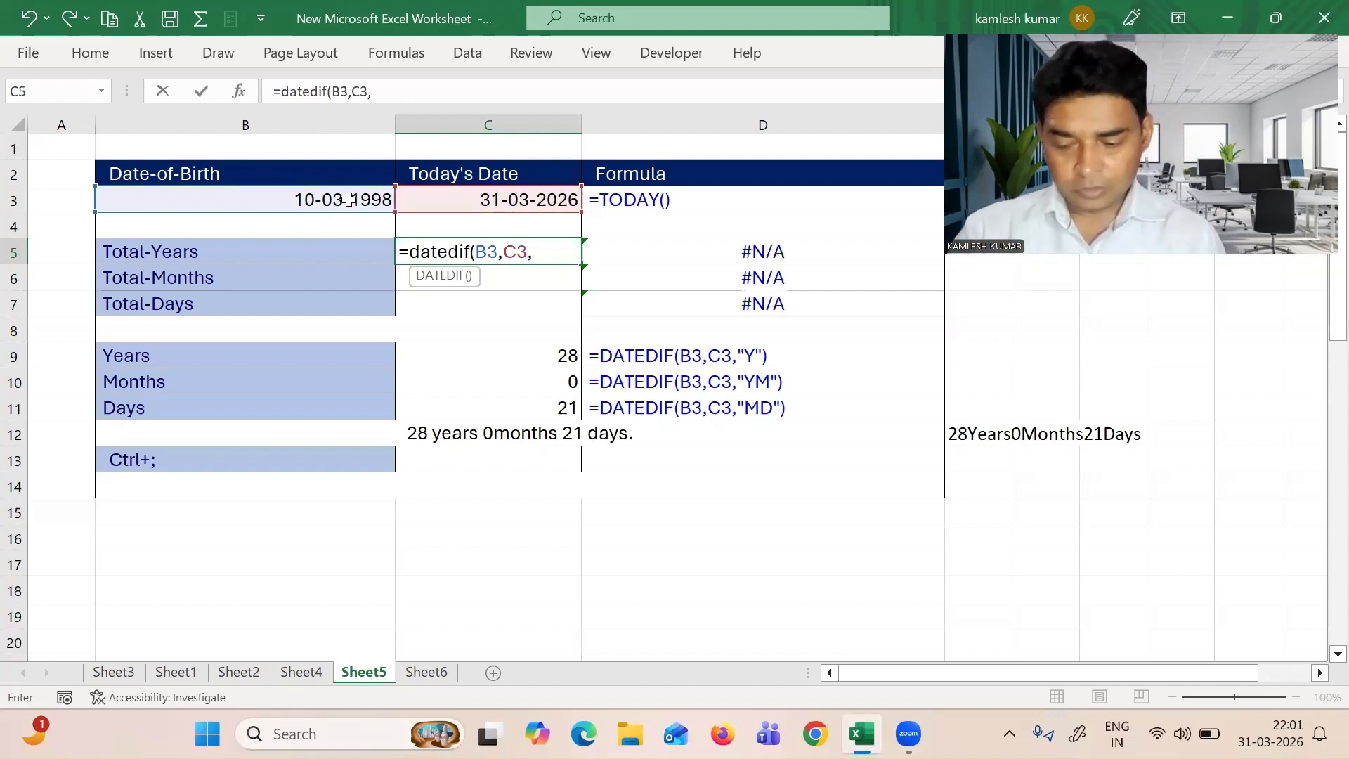
type("\"Y\"")
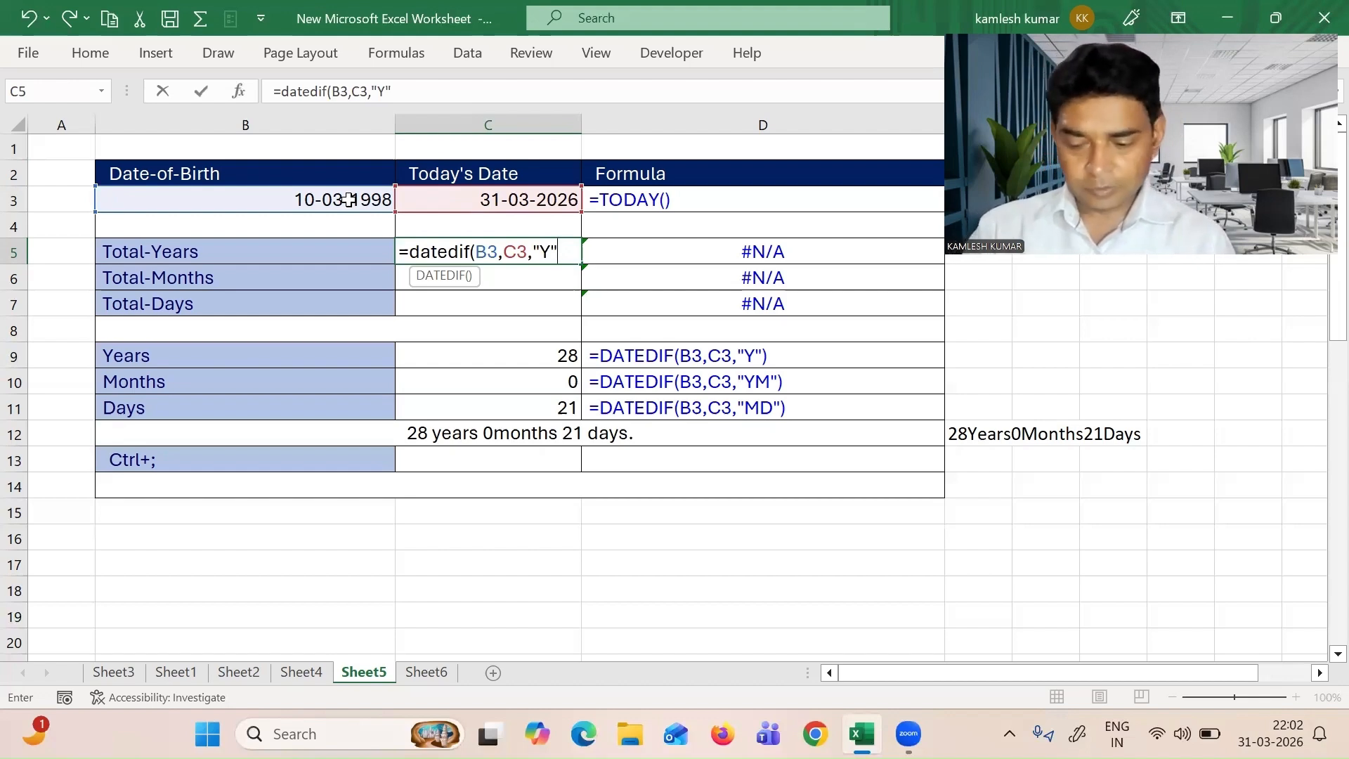
type(")")
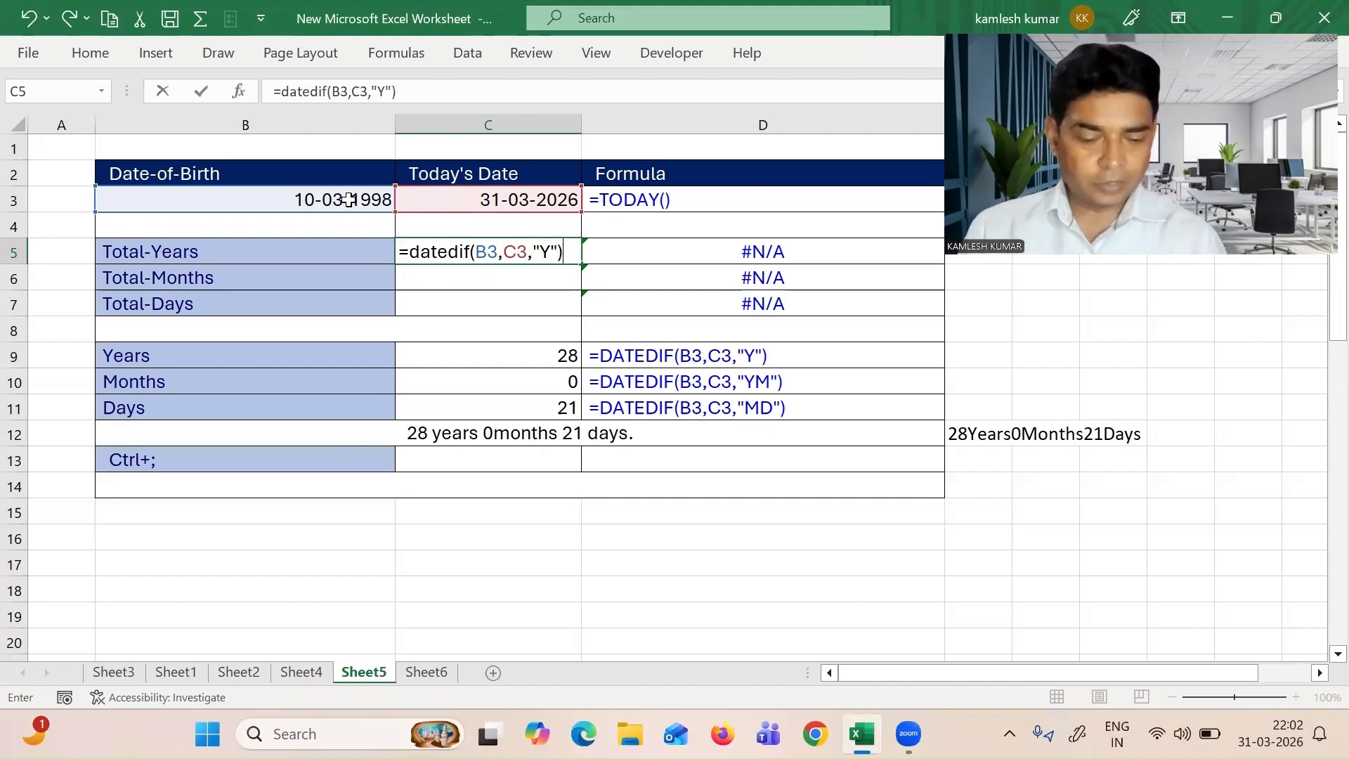
key("Return")
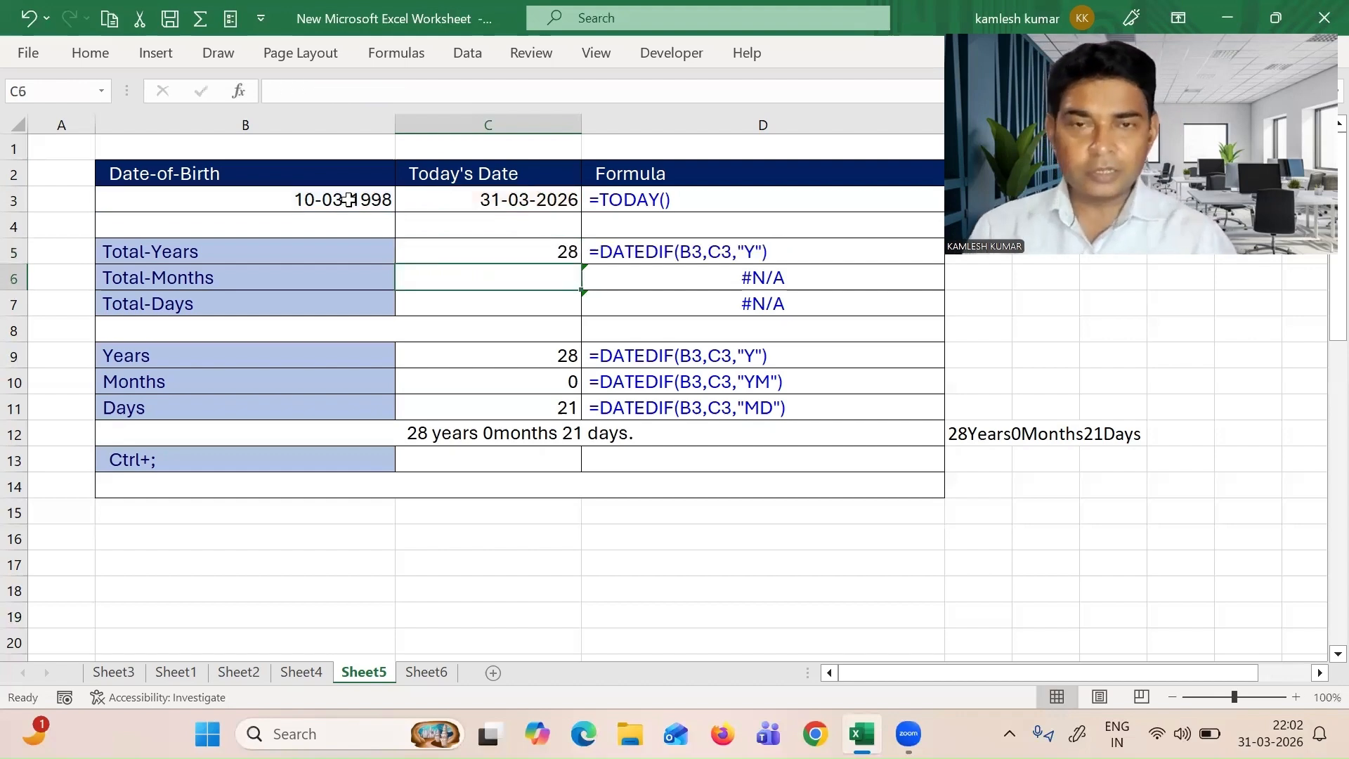
Clear the Total-Years formula from cell C5
key("Up")
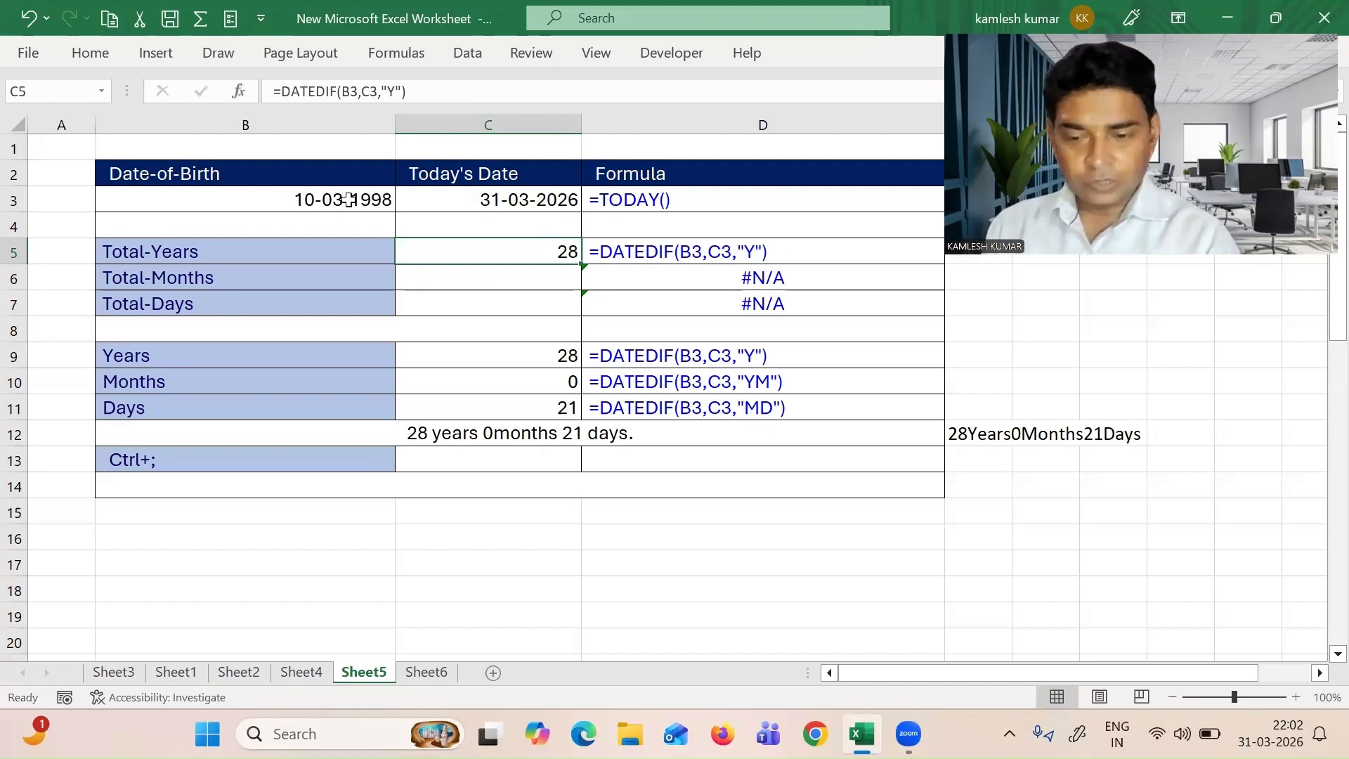
key("Down")
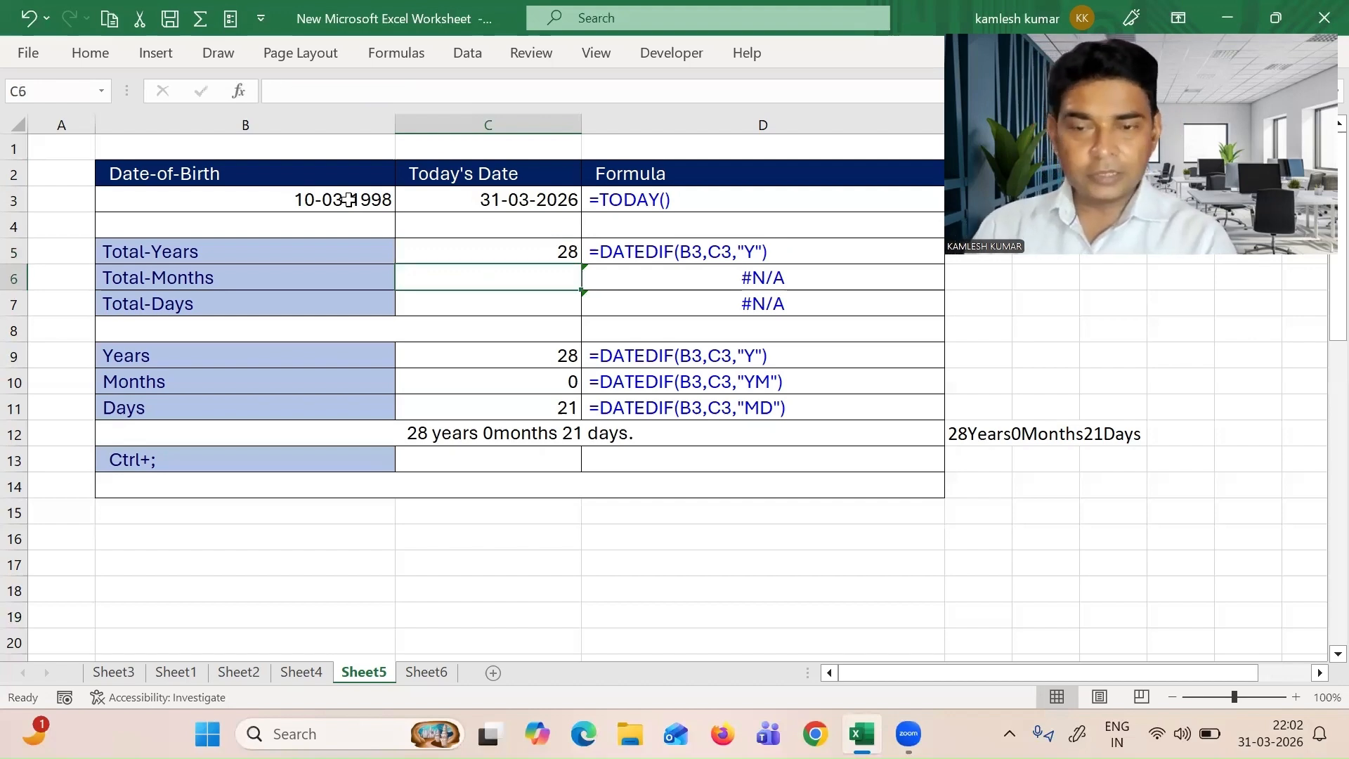
left_click(169, 274)
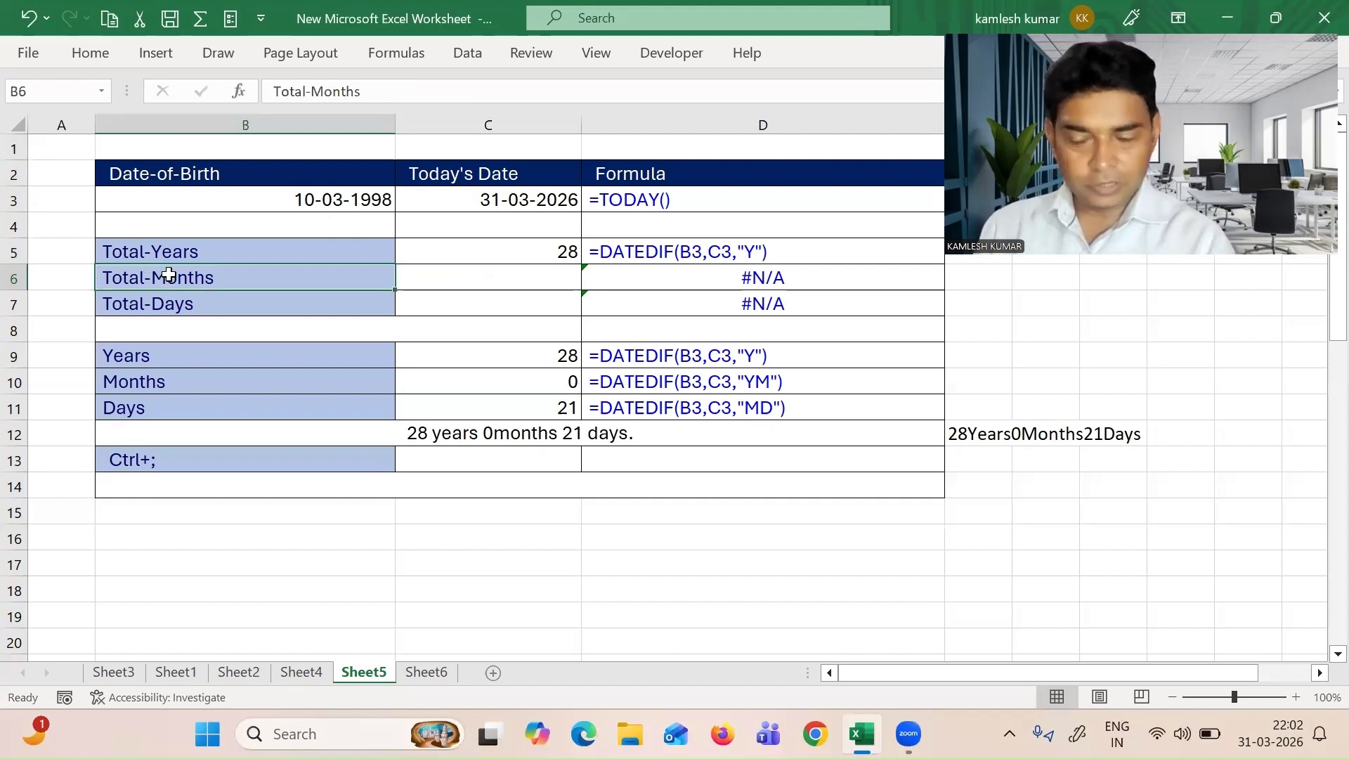
key("Down")
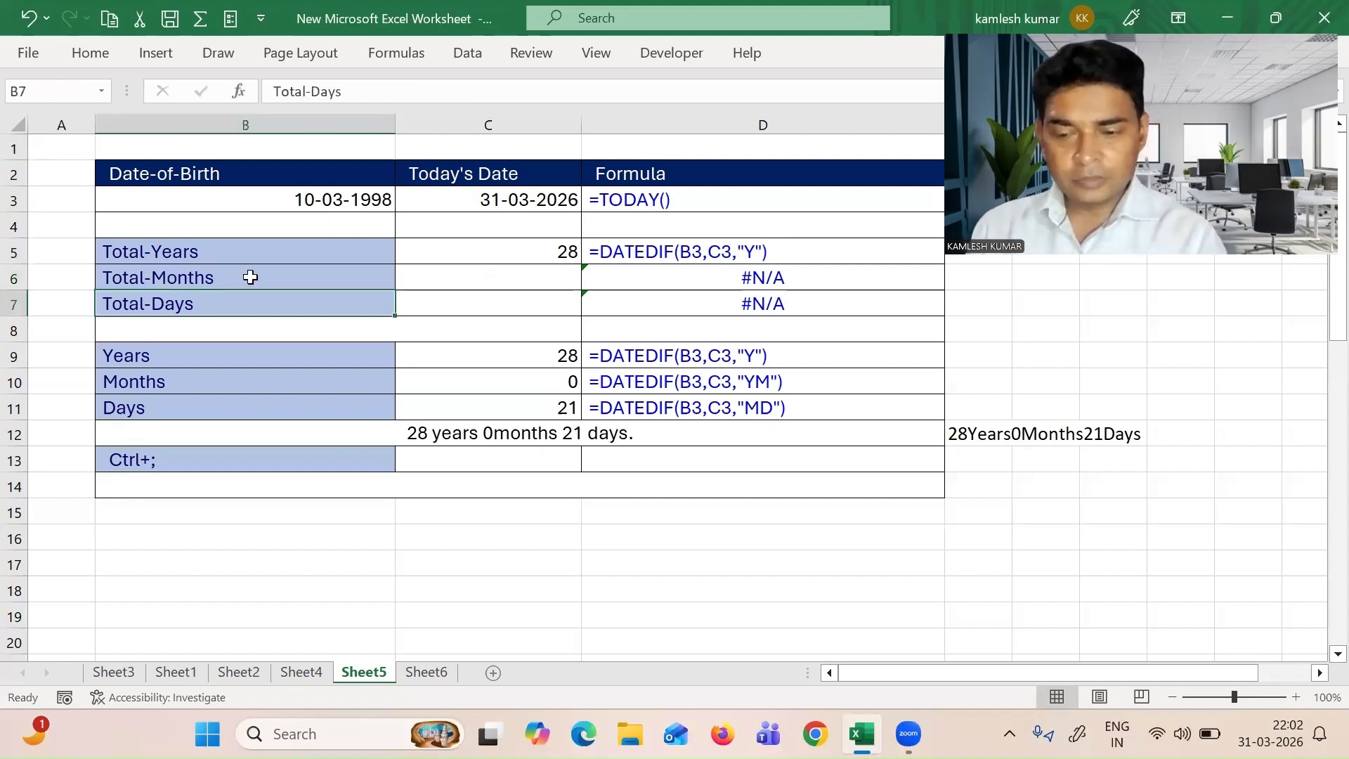
left_click(495, 255)
key("Delete")
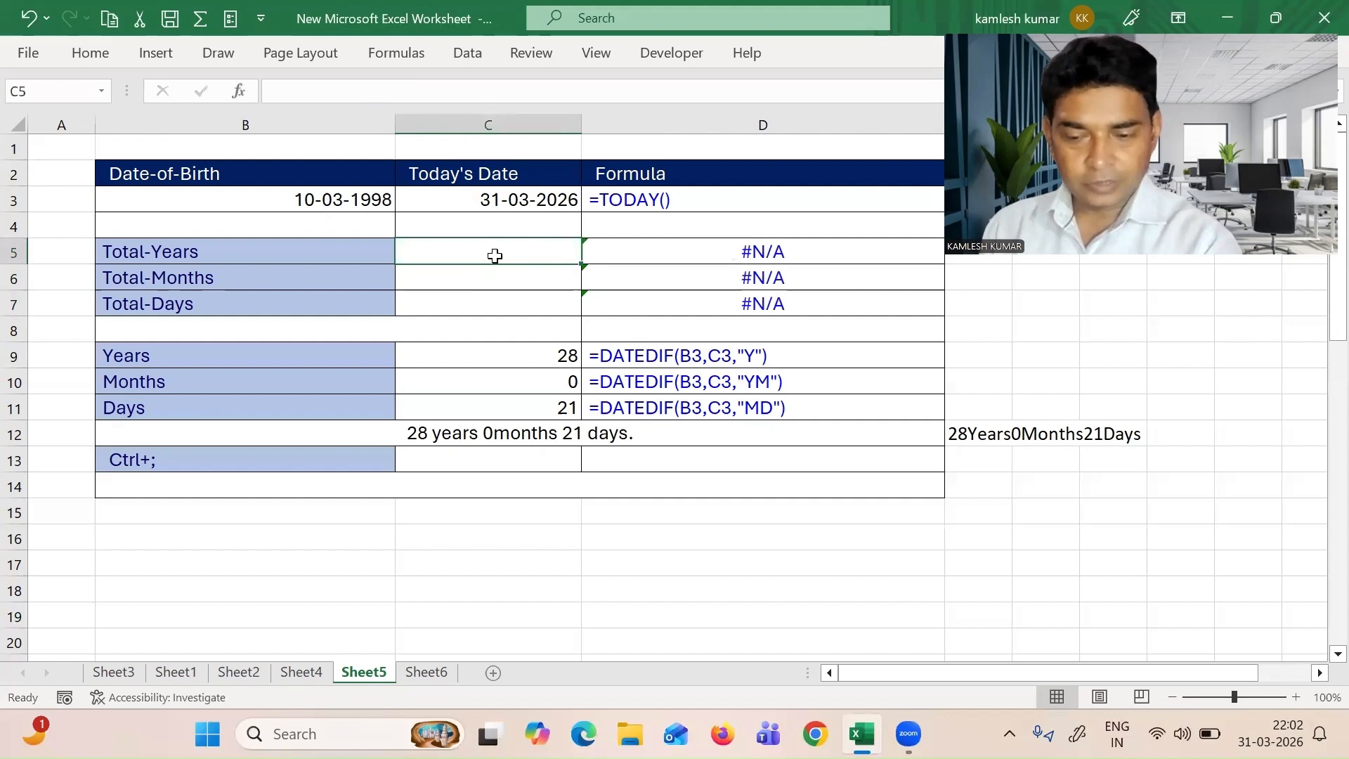
Calculate Total-Days in cell C7 with the formula =DATEDIF(B3,C3,"D")
key("Down")
key("Down")
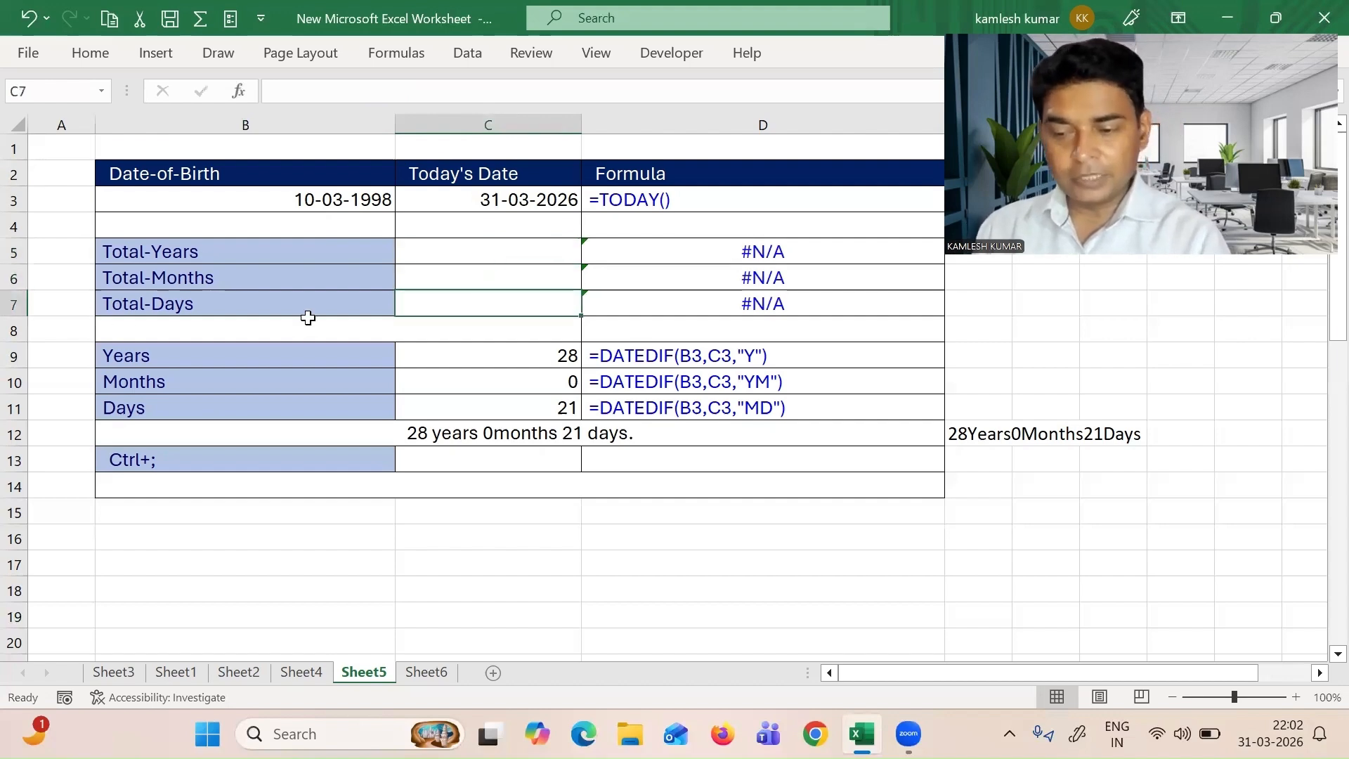
type("=")
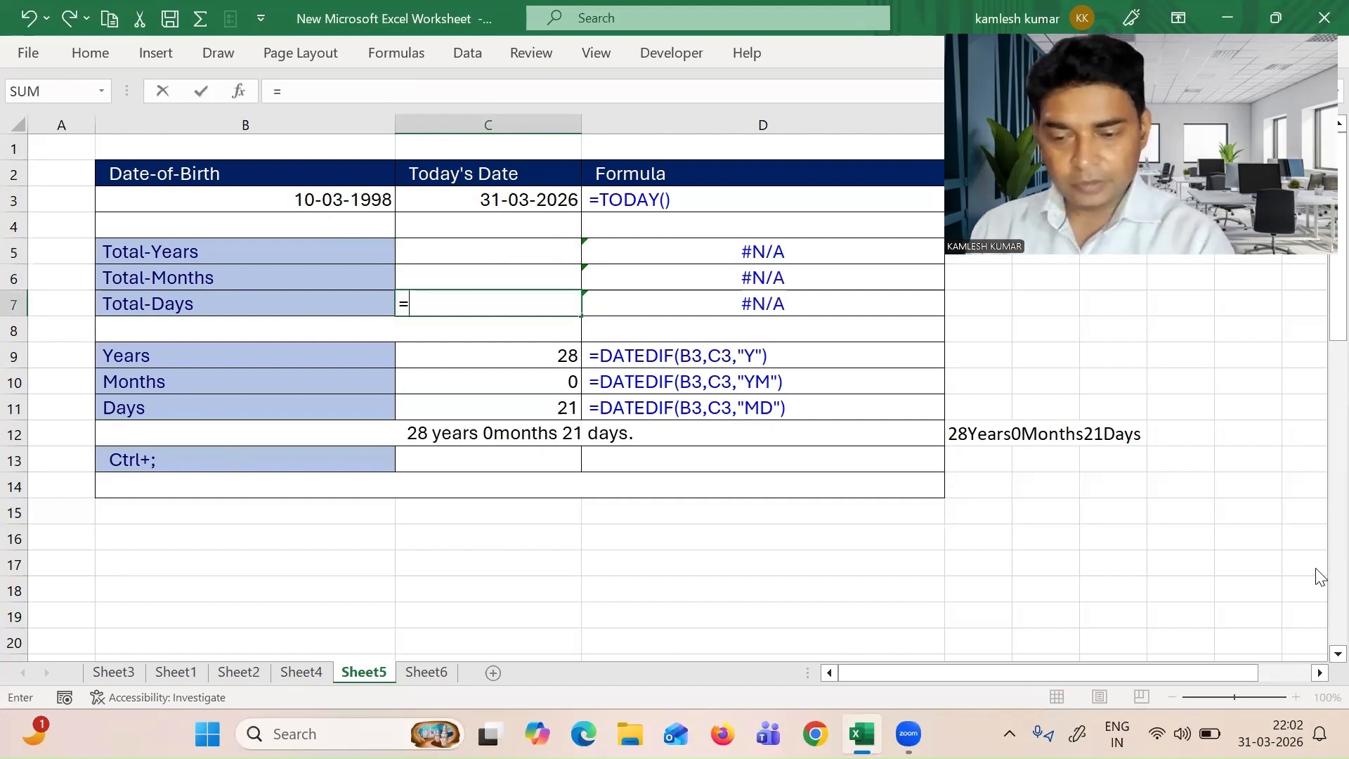
type("date")
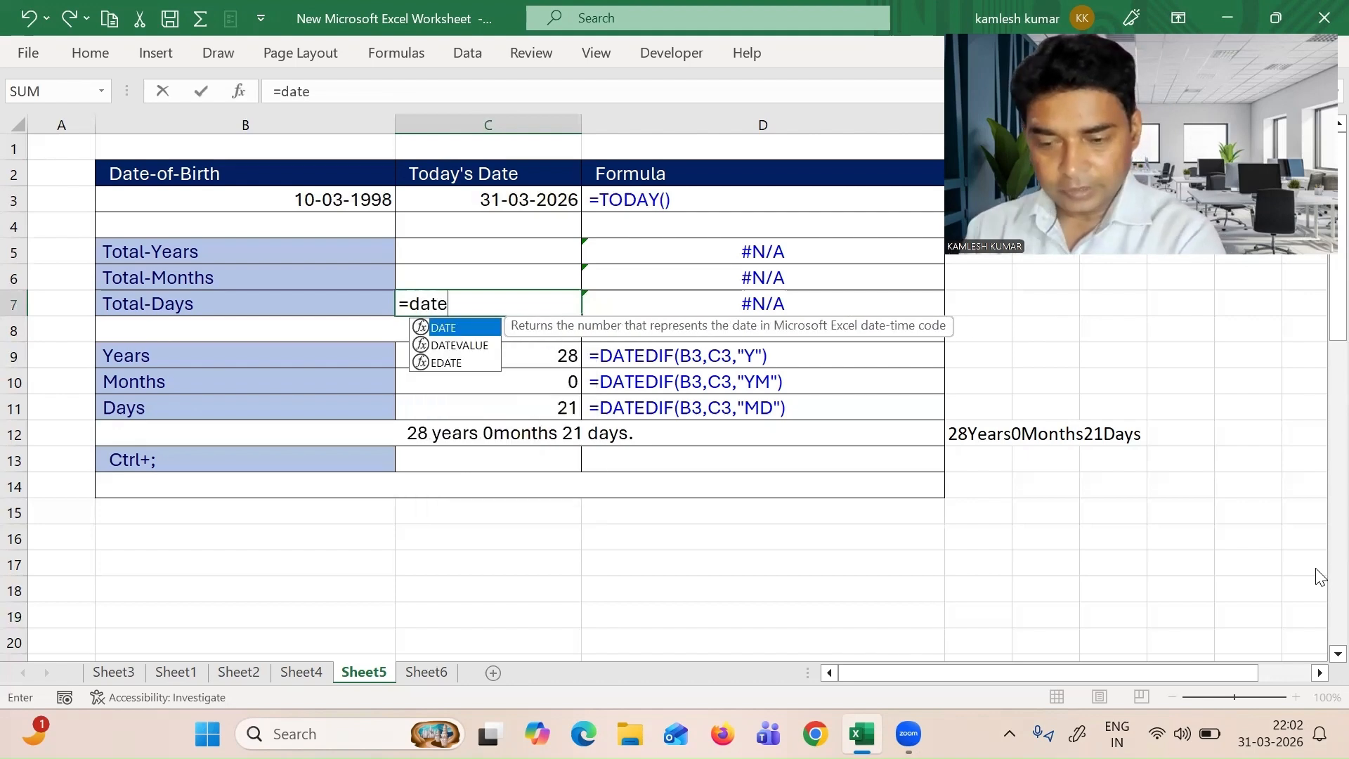
type("dif")
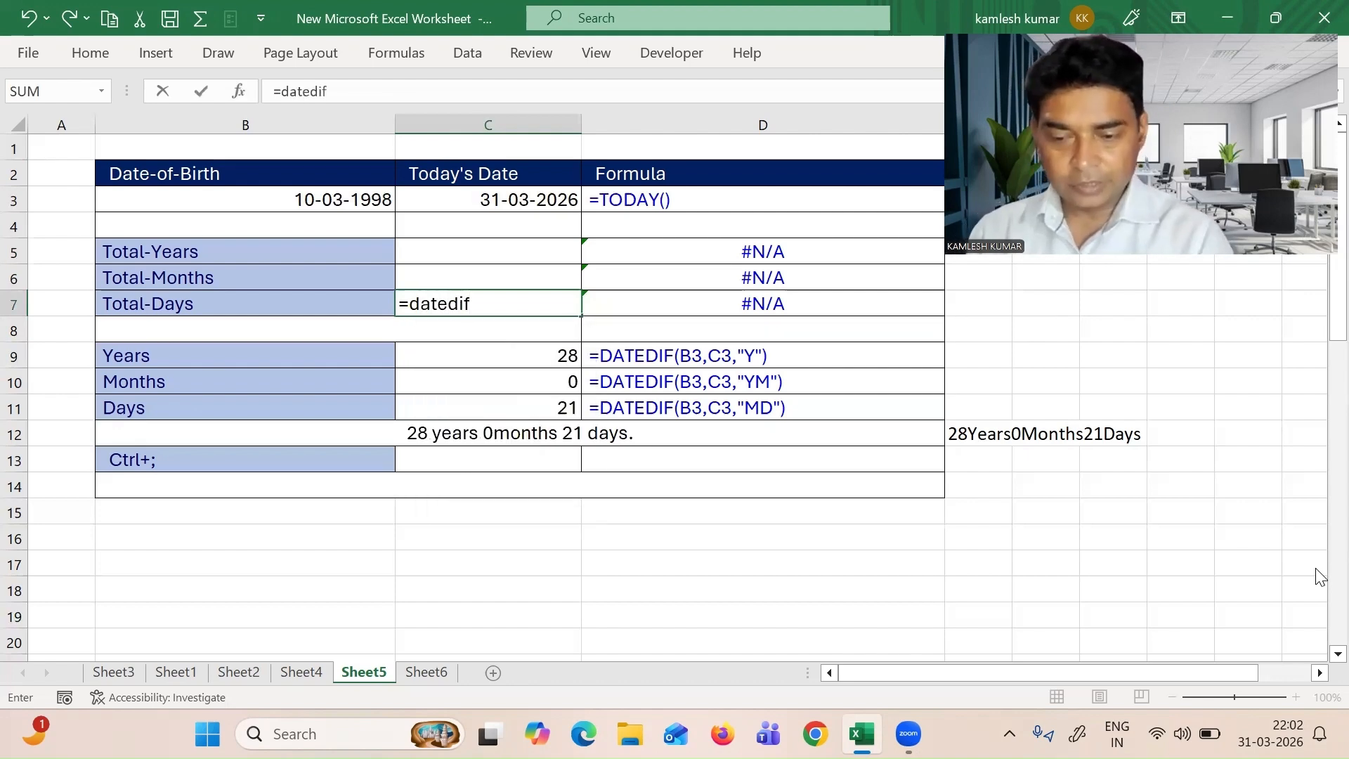
type("(")
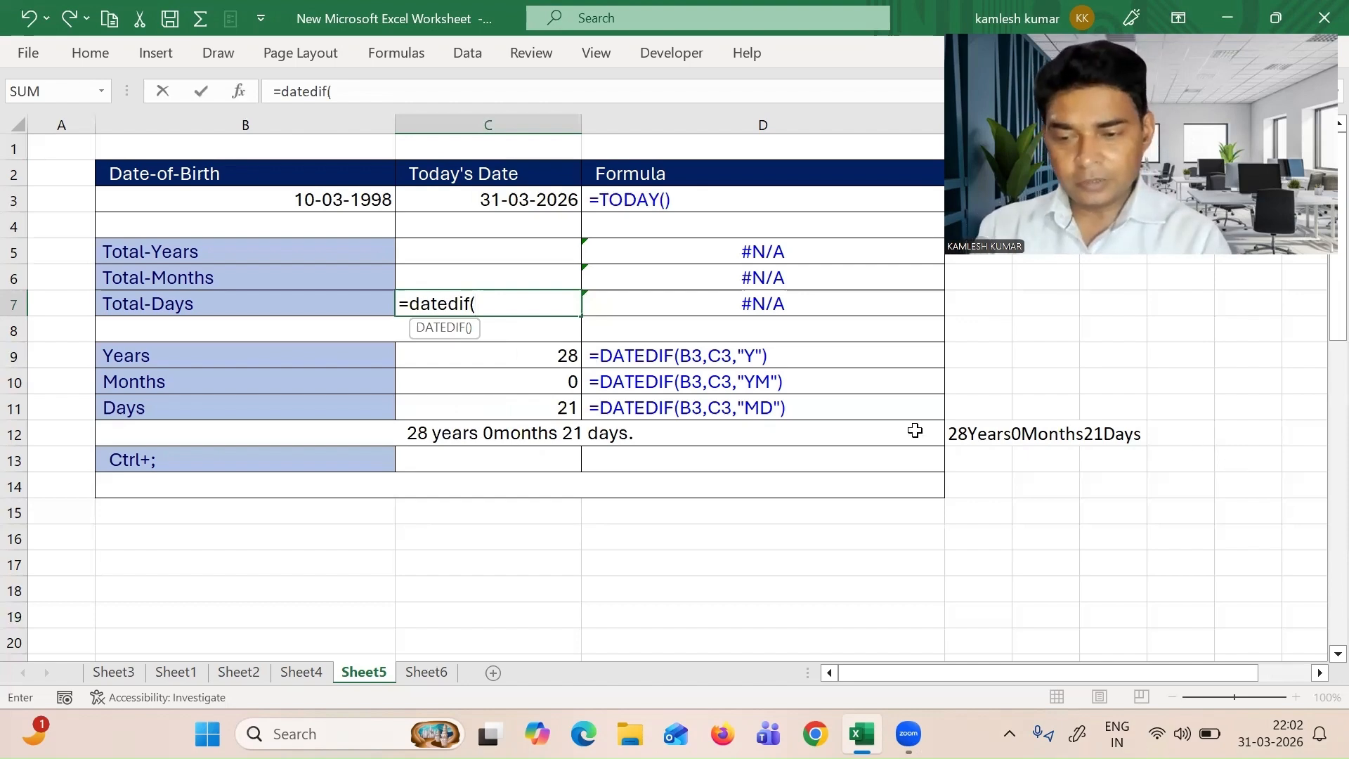
left_click(333, 200)
type(",")
left_click(499, 200)
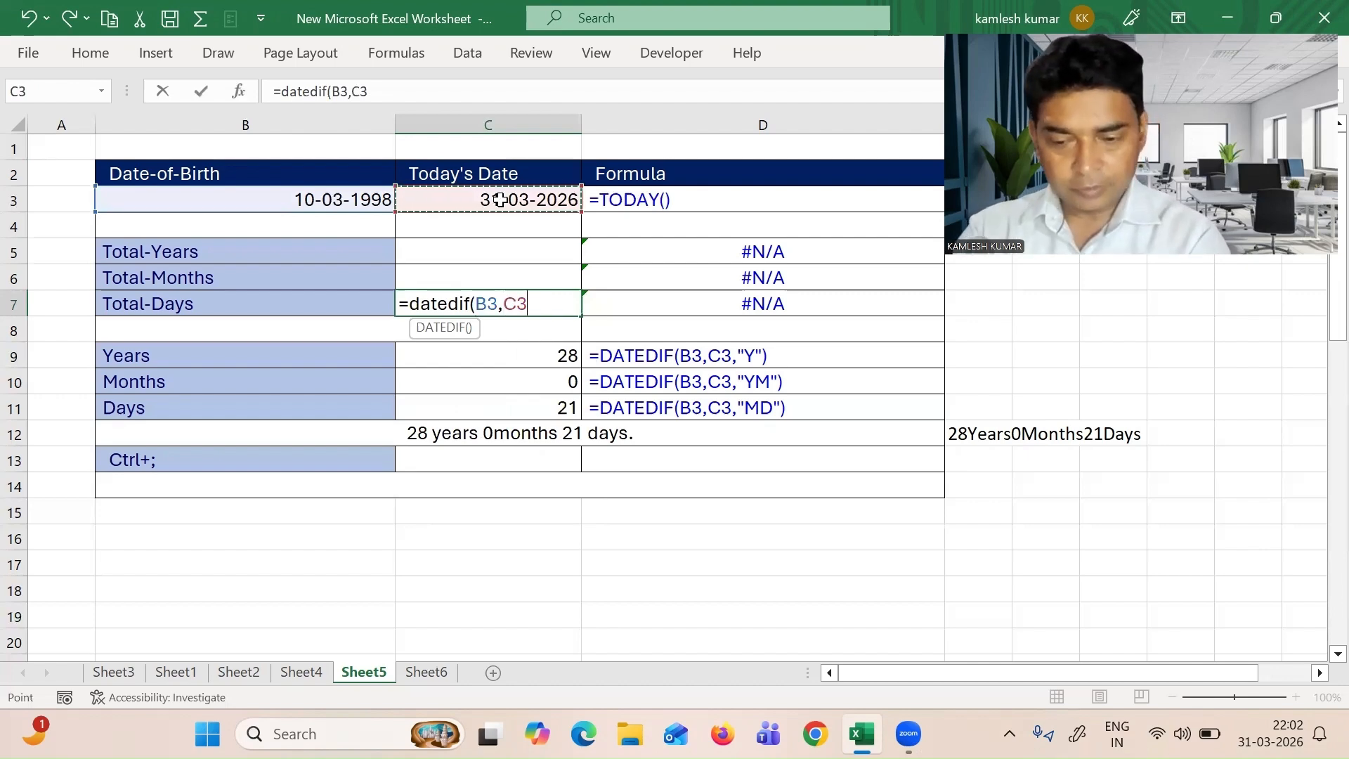
type(",")
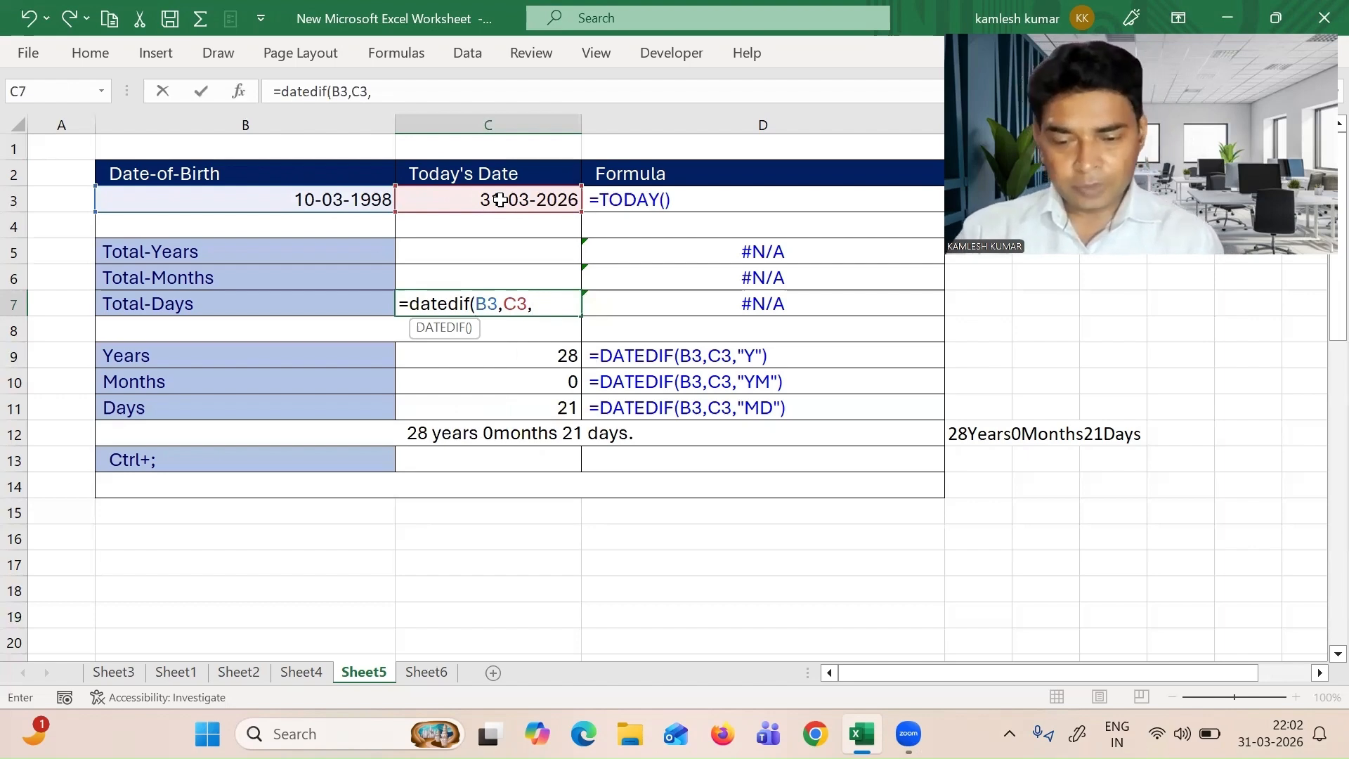
type("\"")
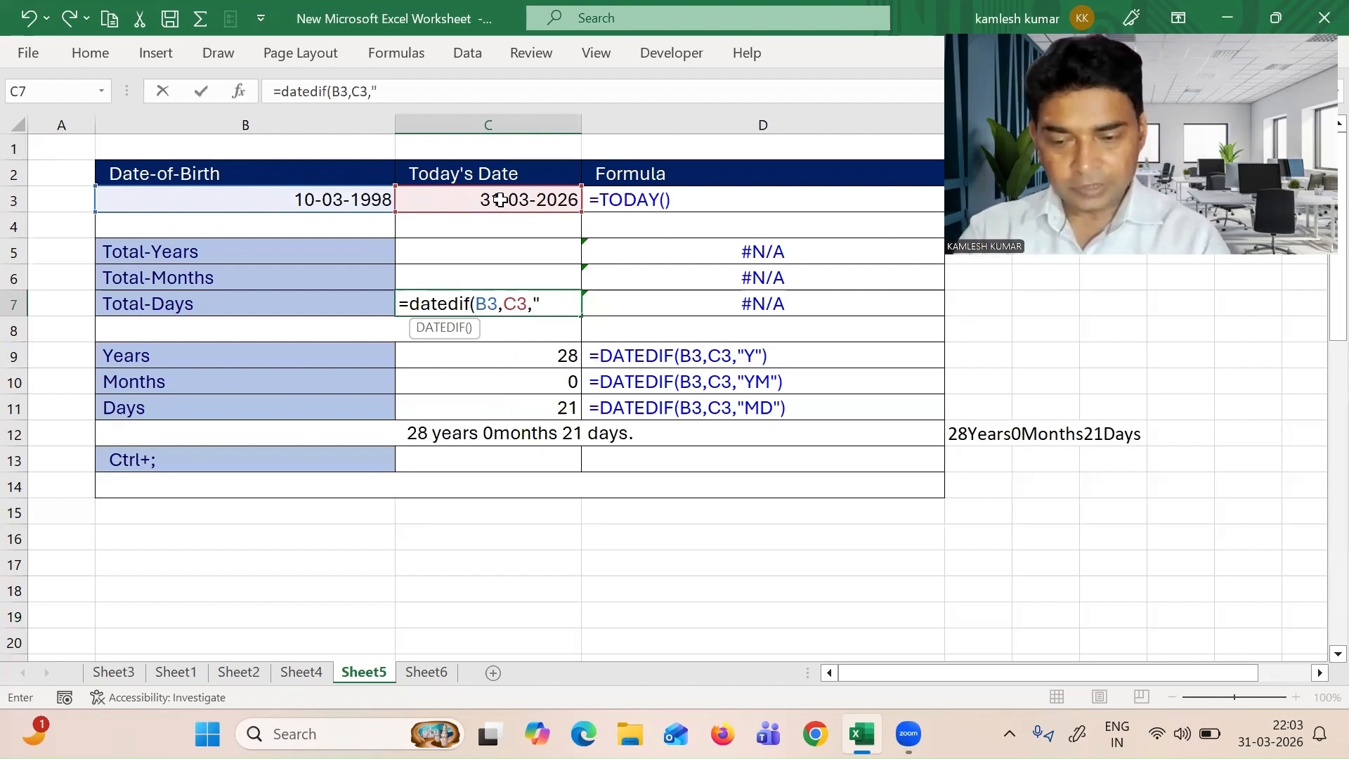
type("D\")")
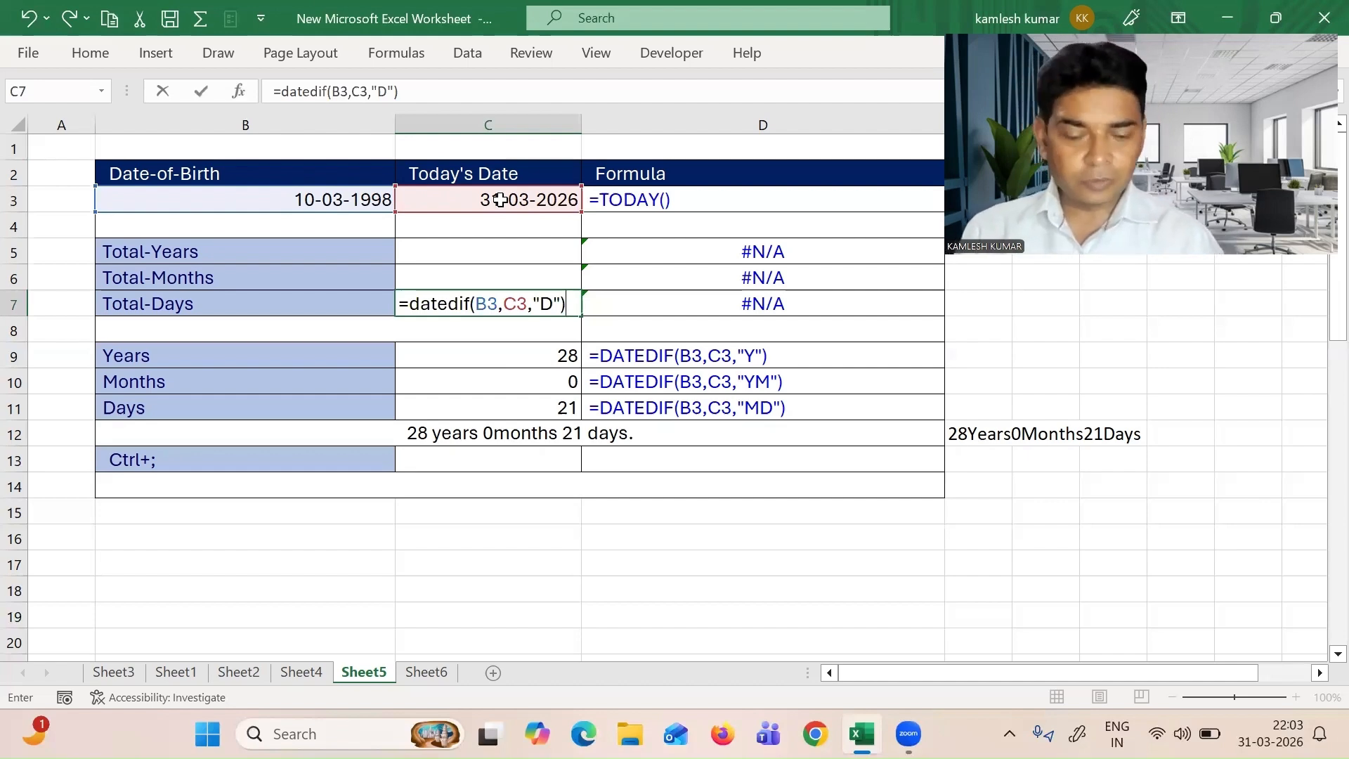
key("Return")
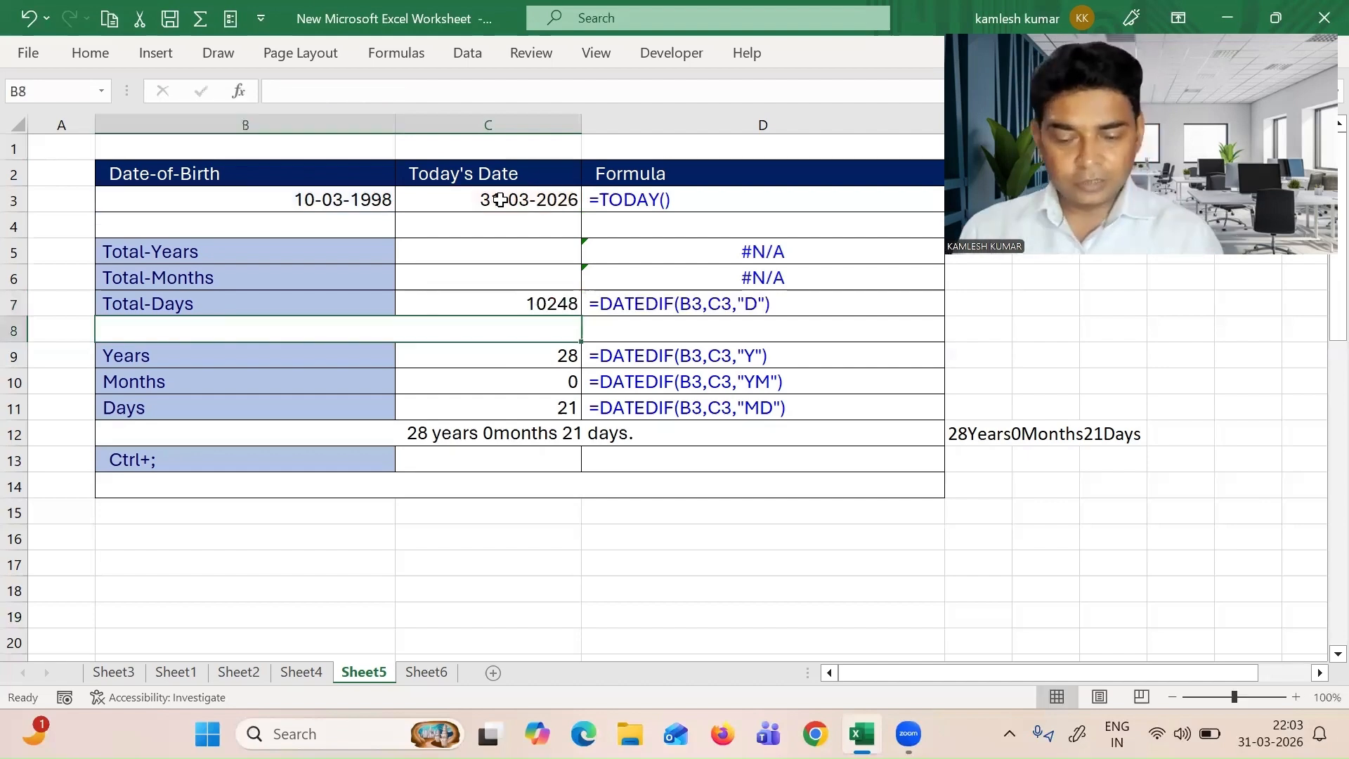
key("Up")
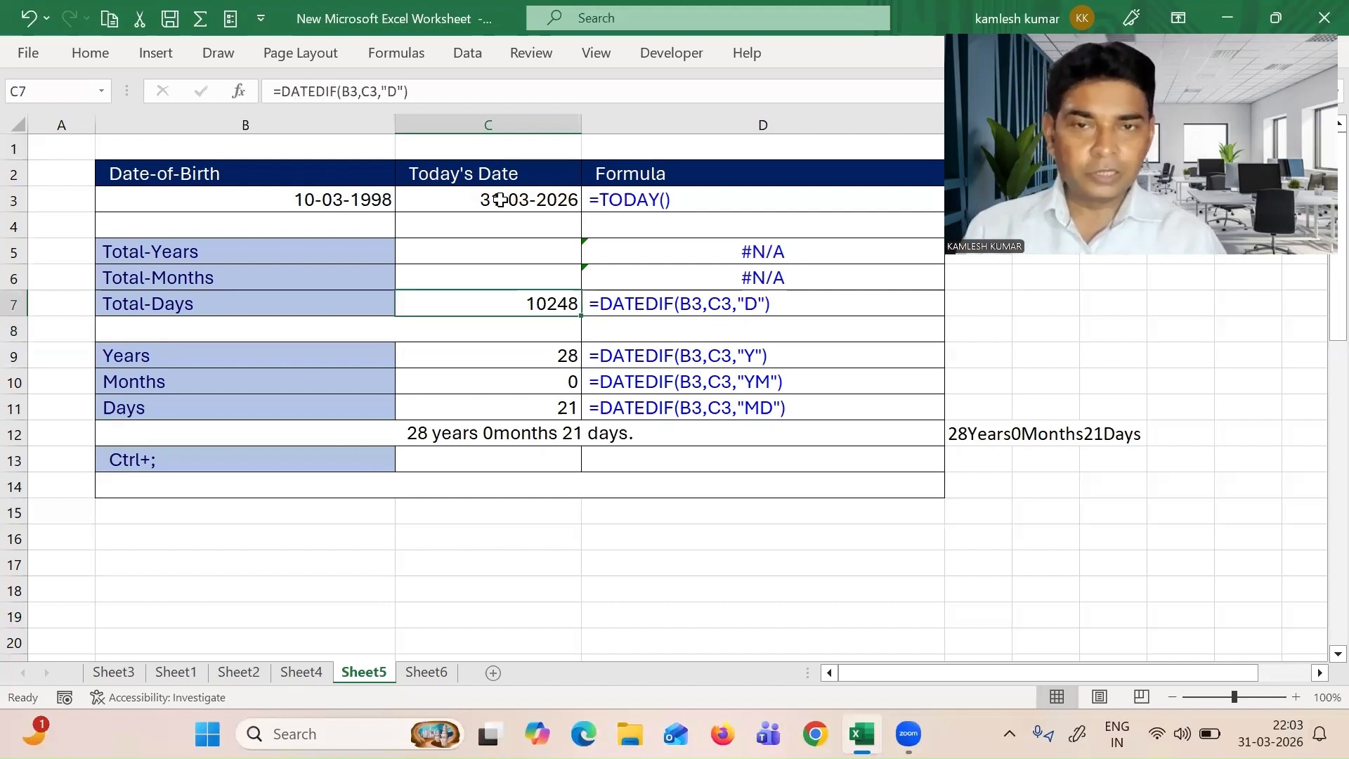
Calculate Total-Months in cell C6 with the formula =DATEDIF(B3,C3,"M")
left_click(328, 201)
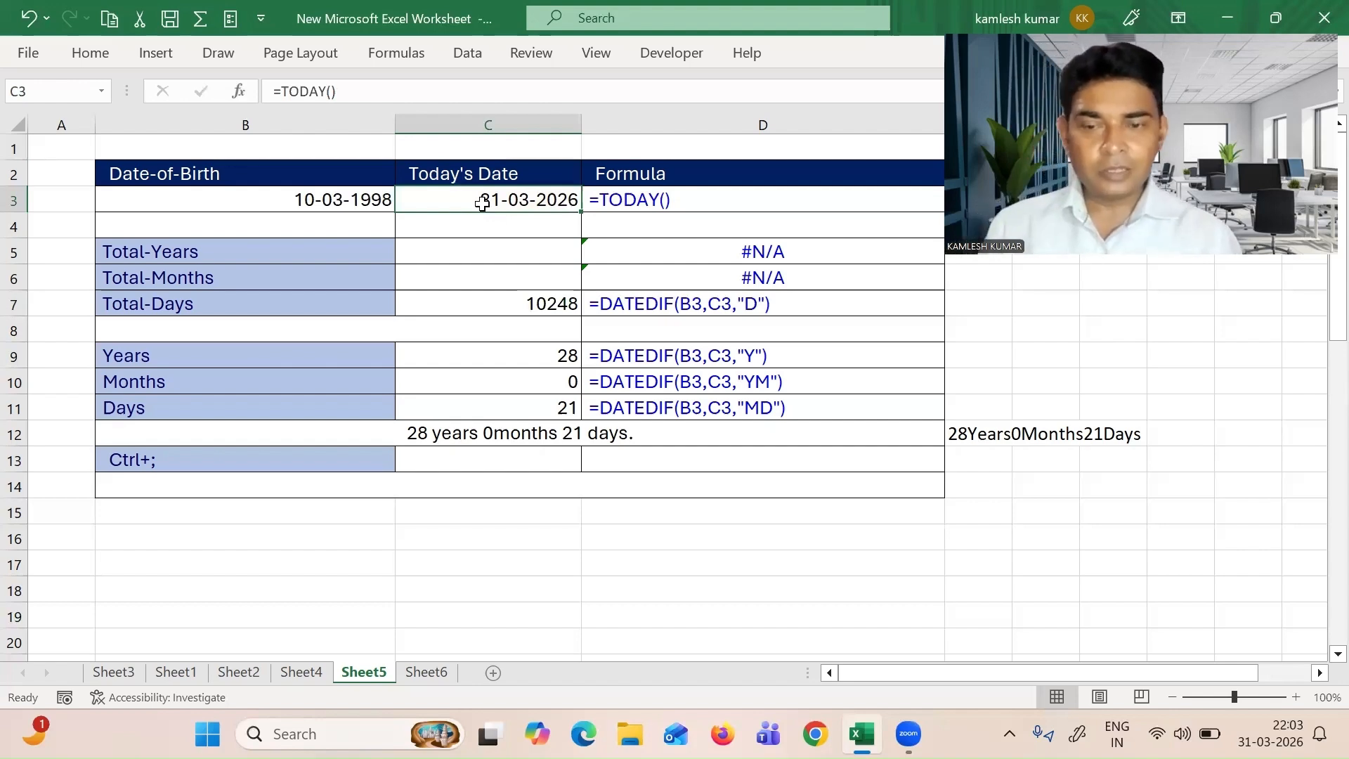
left_click(516, 279)
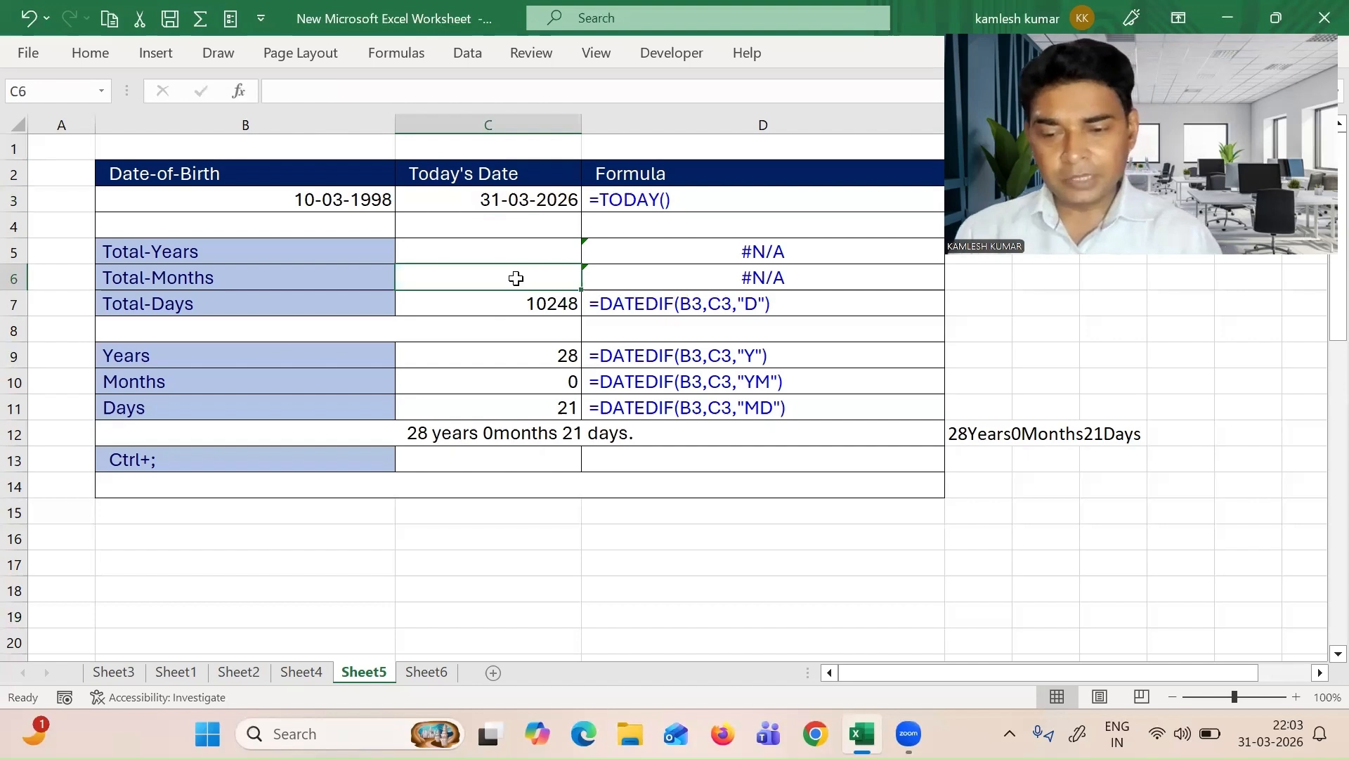
type("=")
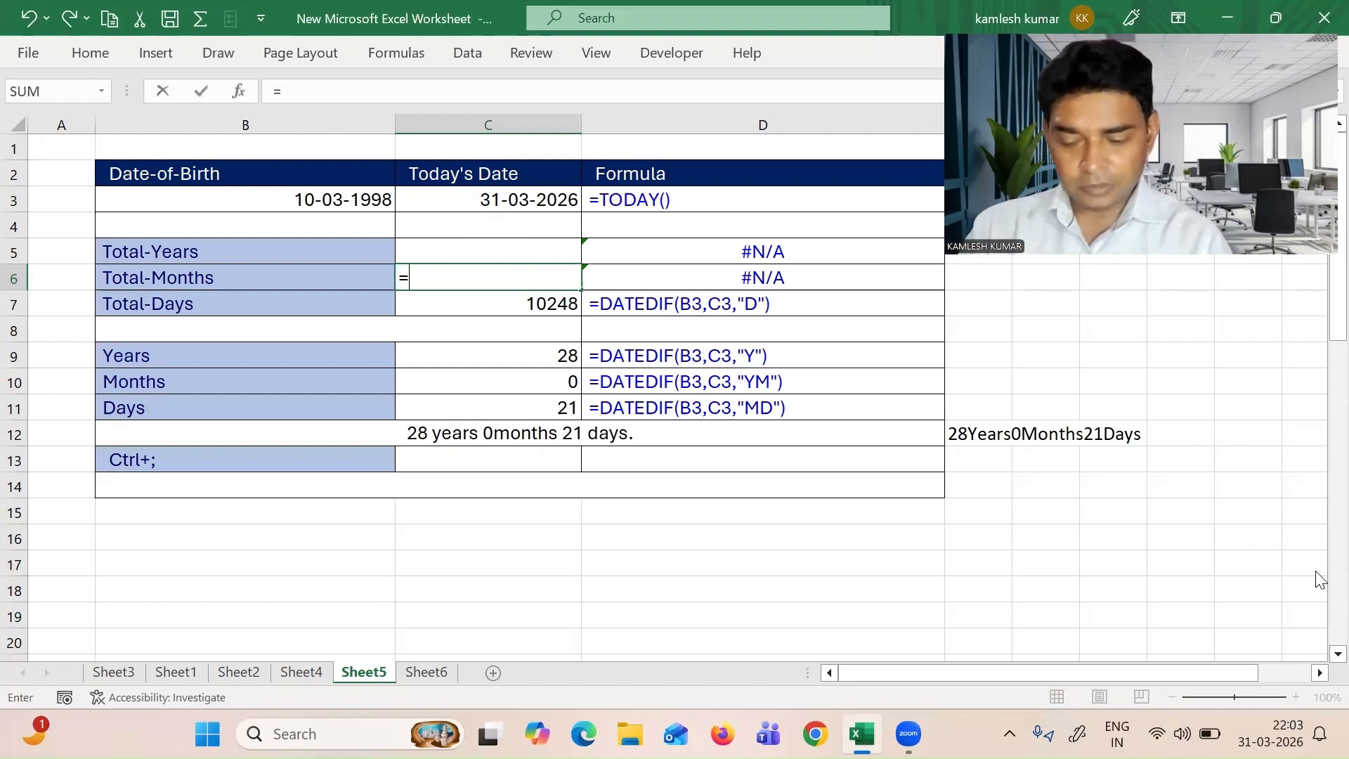
type("datw")
key("BackSpace")
type("e")
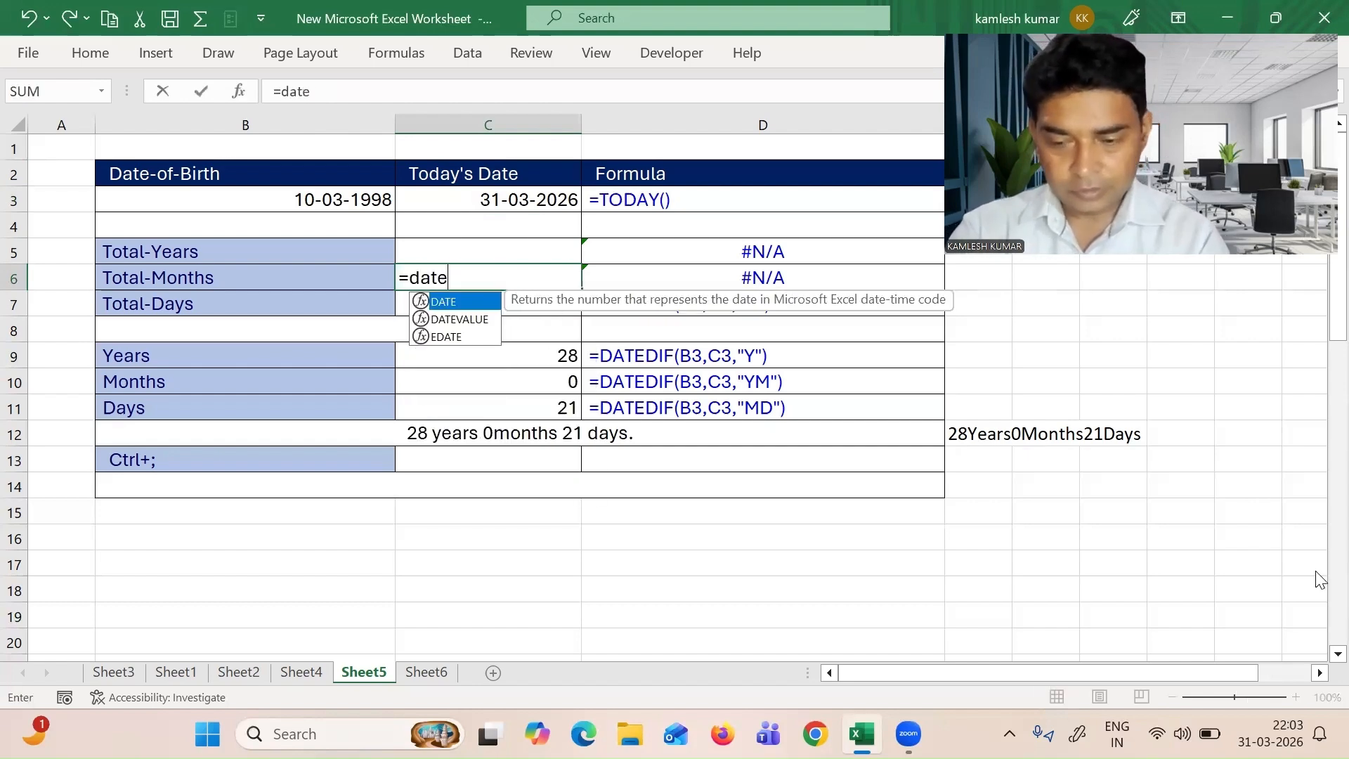
type("dif")
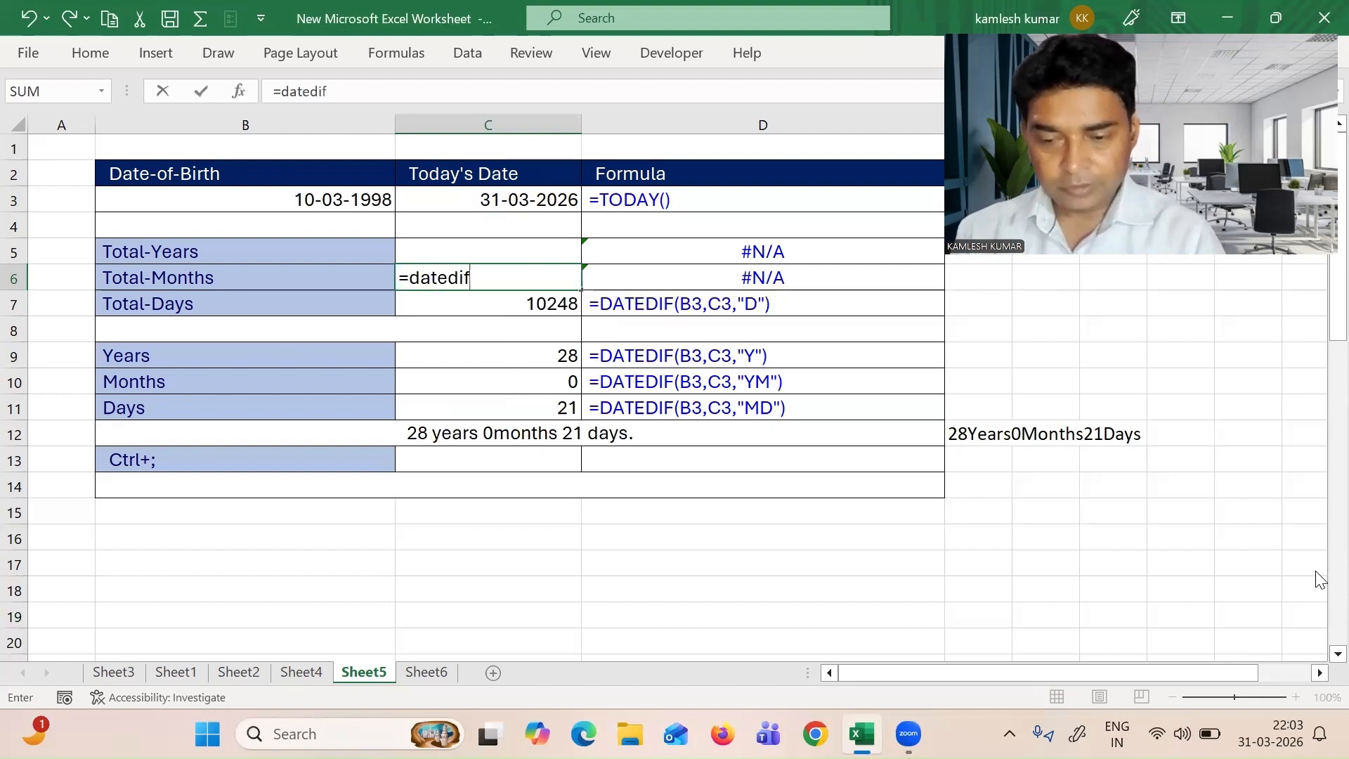
type("(")
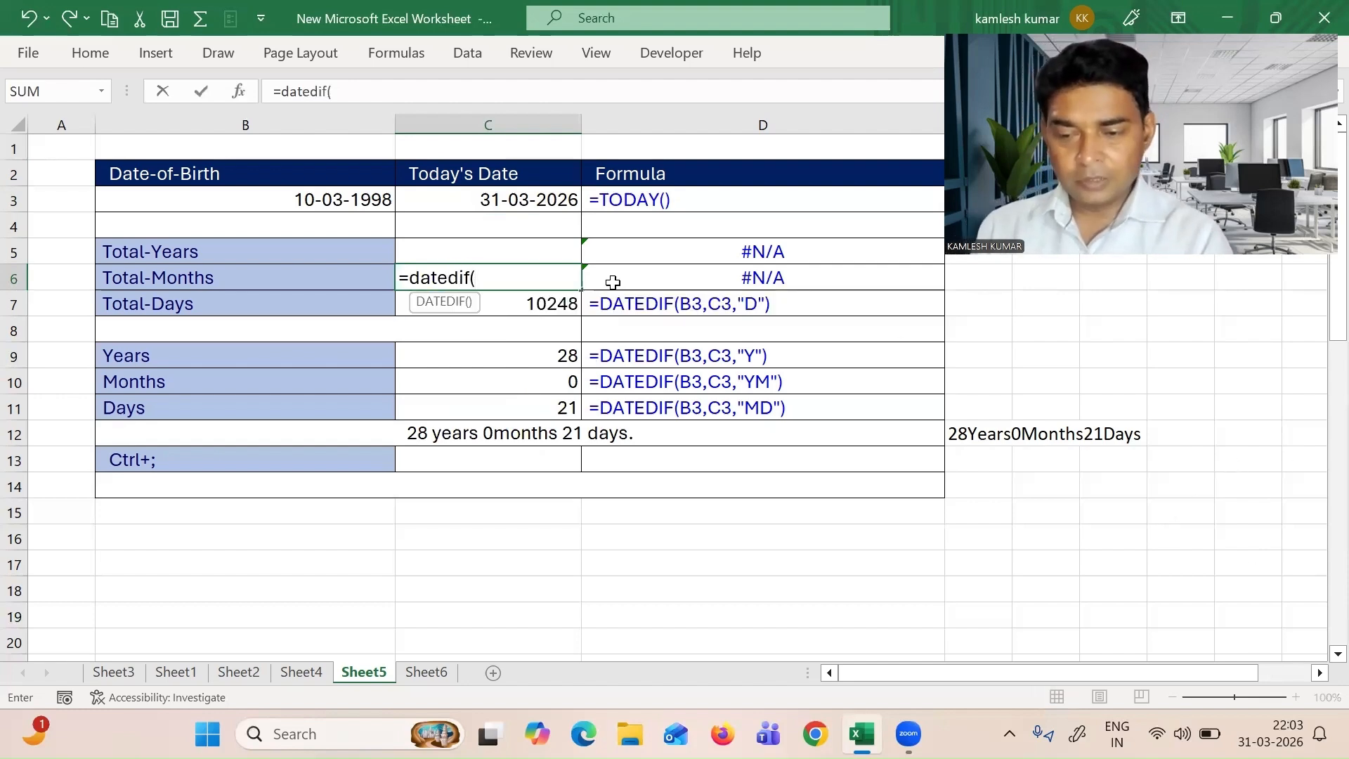
left_click(345, 202)
type(",")
left_click(452, 199)
type(",")
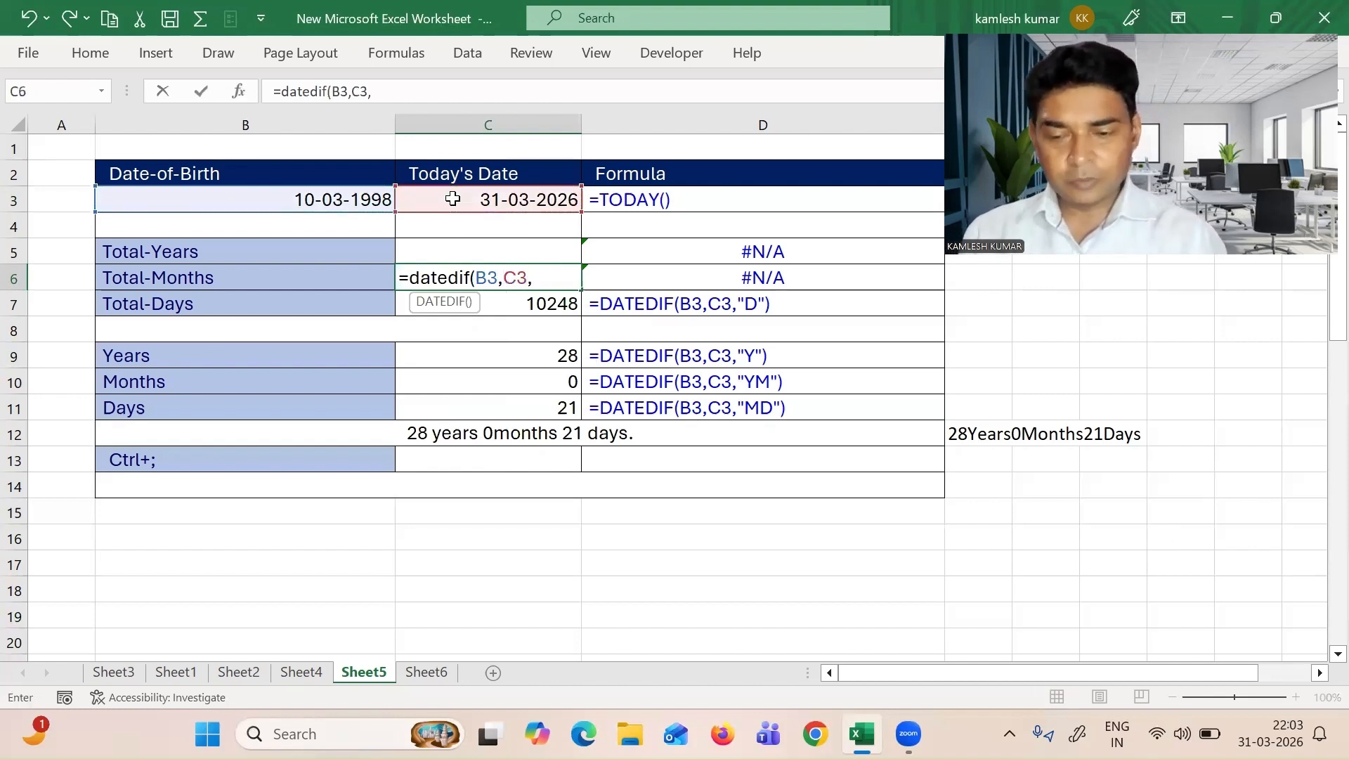
type("\"")
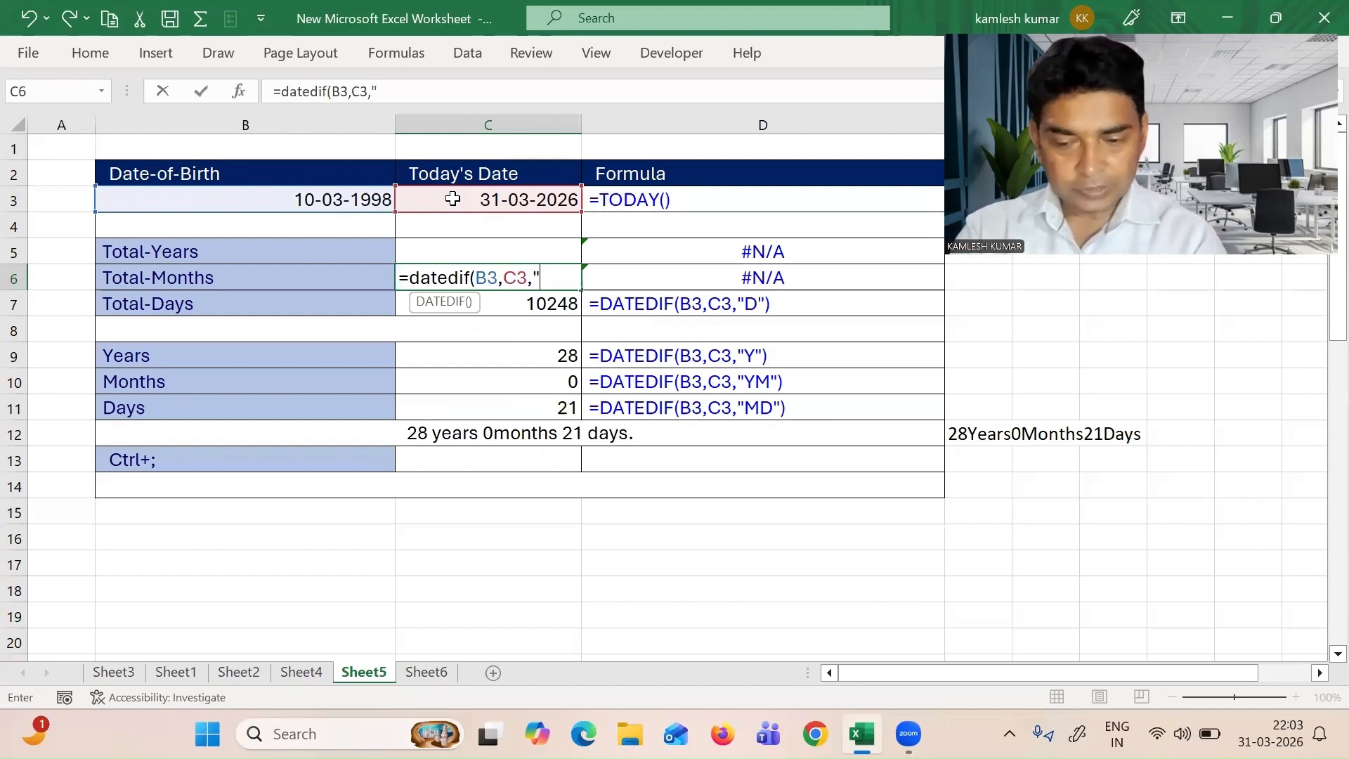
type("M\"")
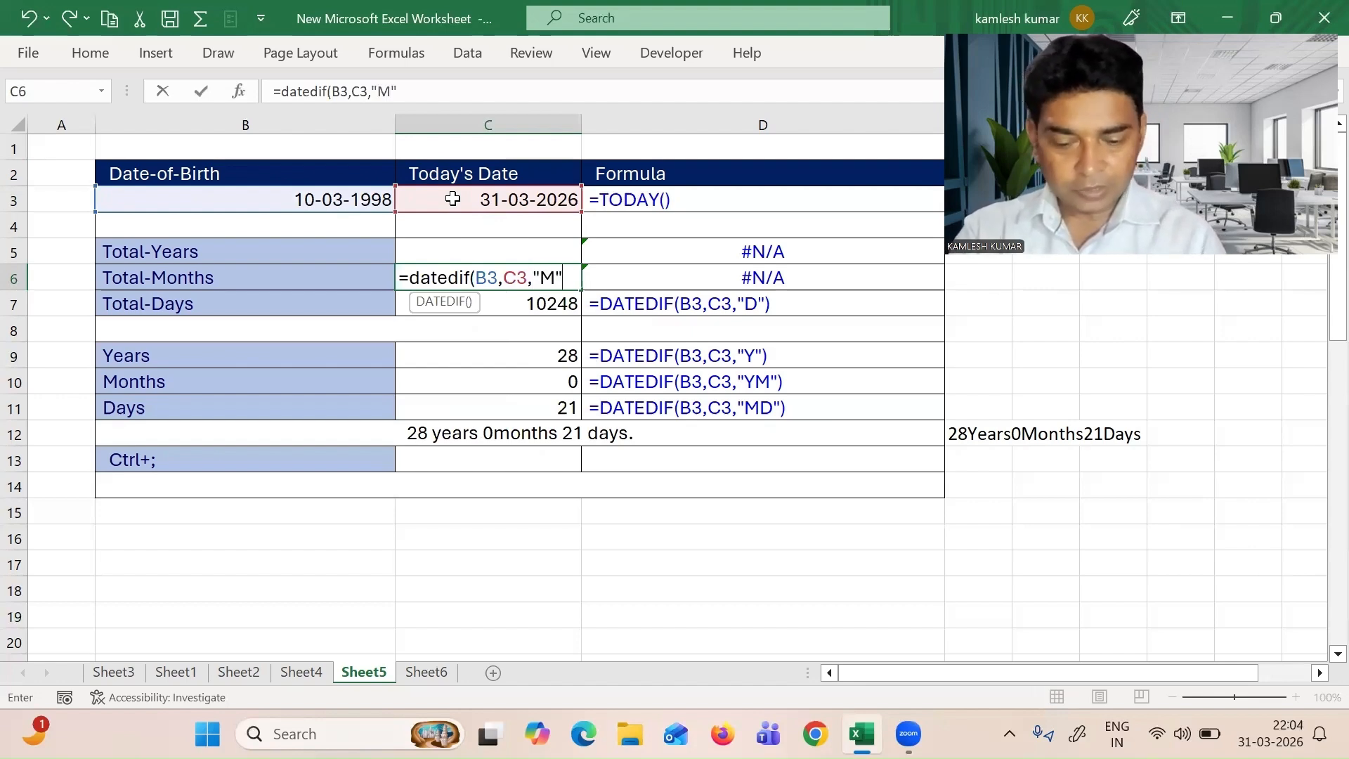
type(")")
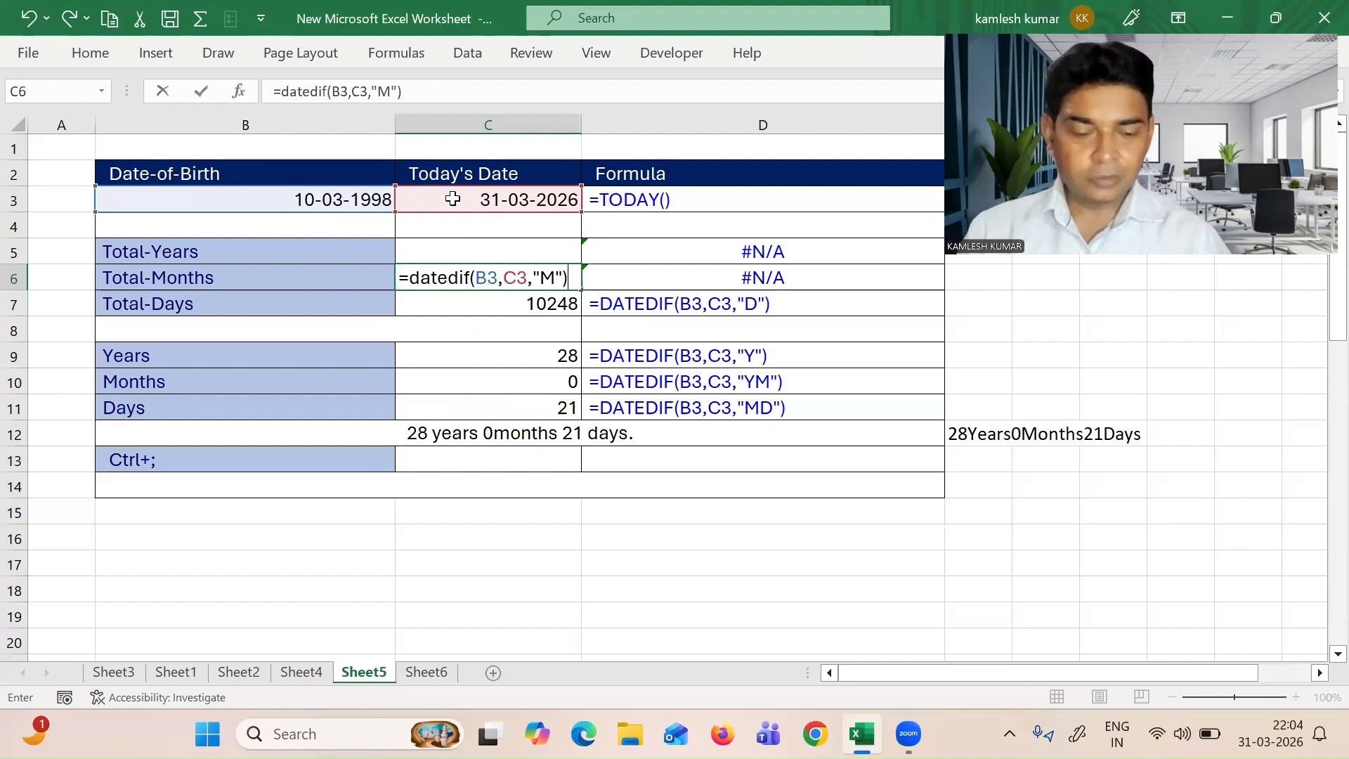
key("Return")
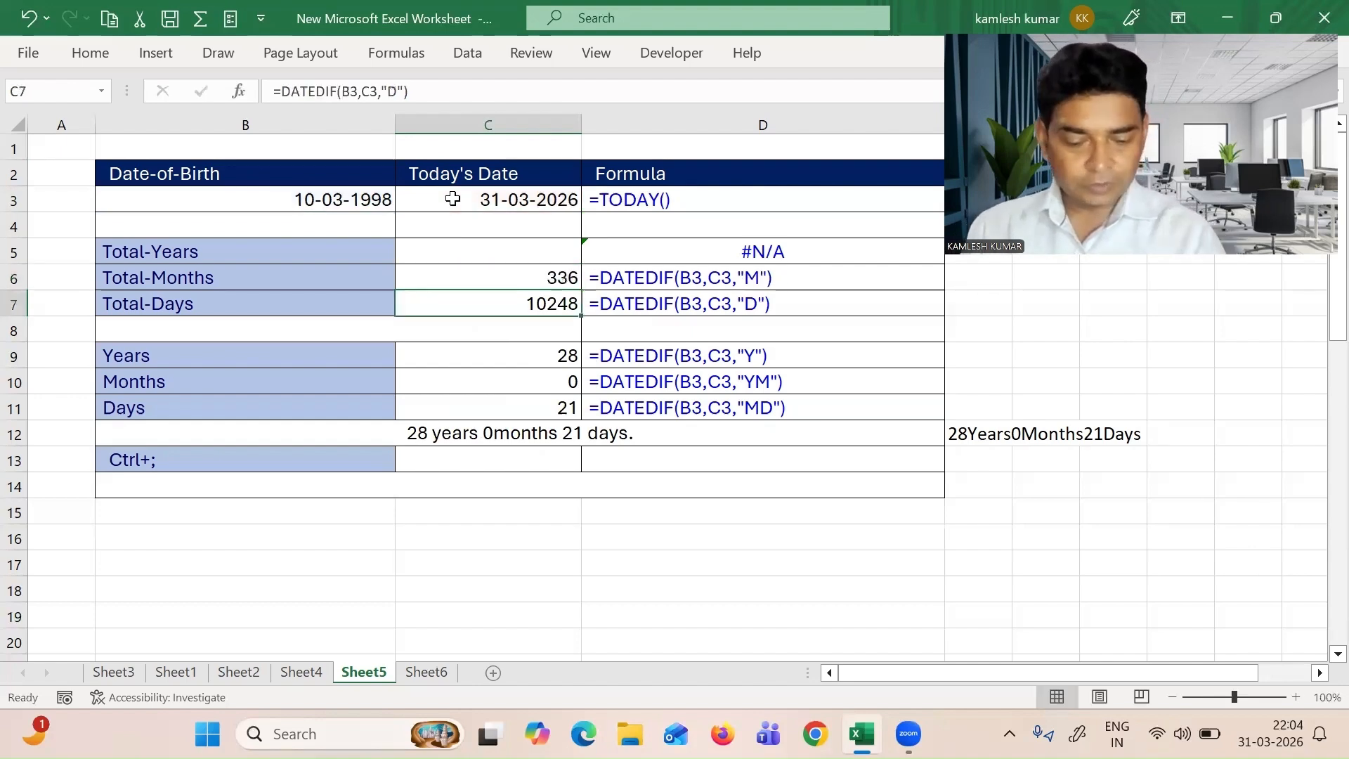
Calculate Total-Years in cell C5 again with the formula =DATEDIF(B3,C3,"Y")
key("Up")
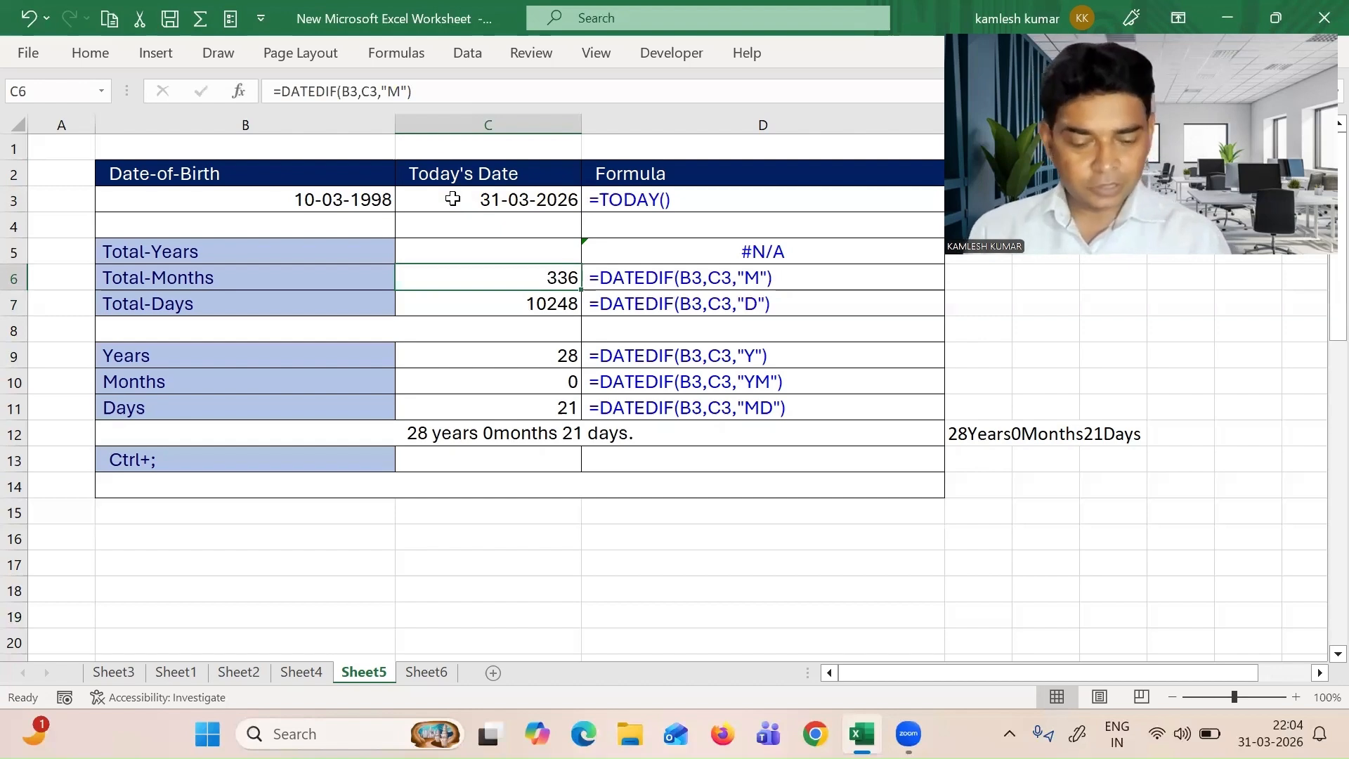
key("Up")
type("=")
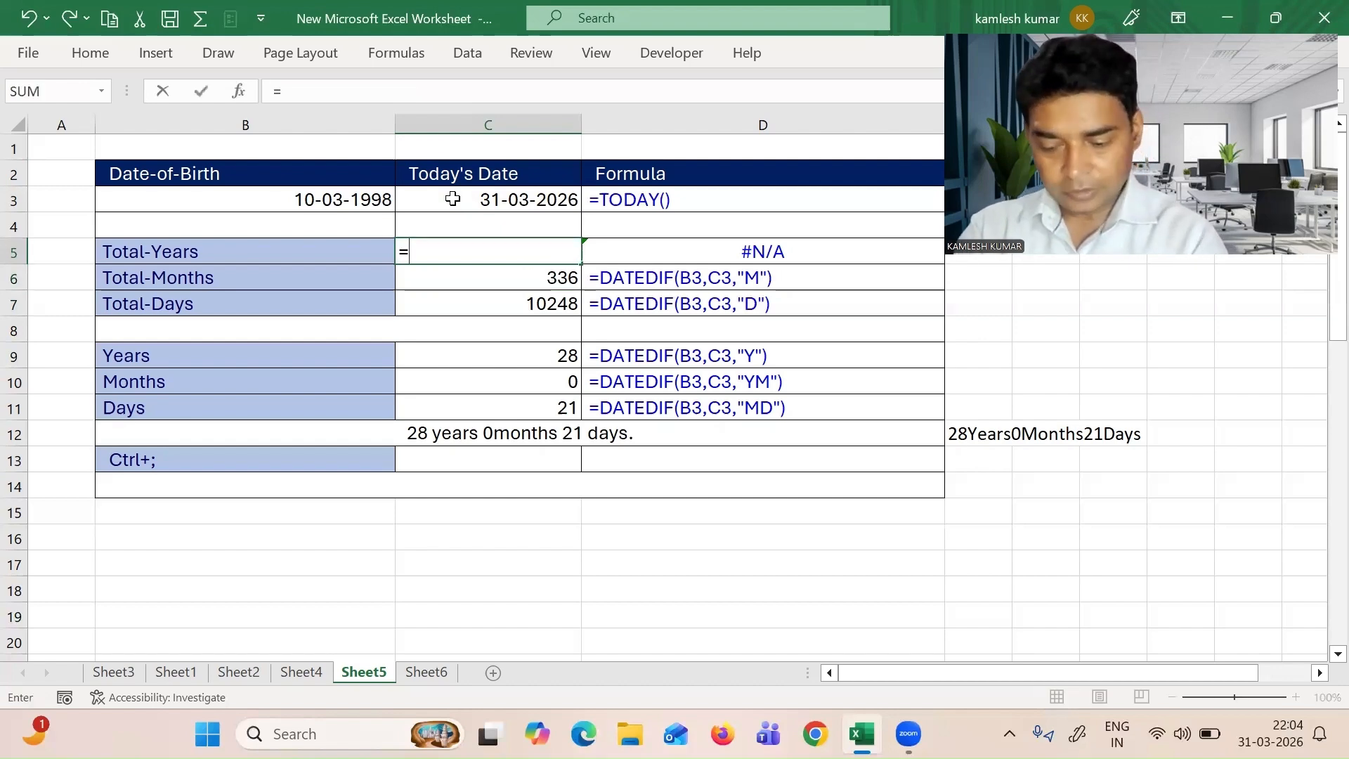
type("date")
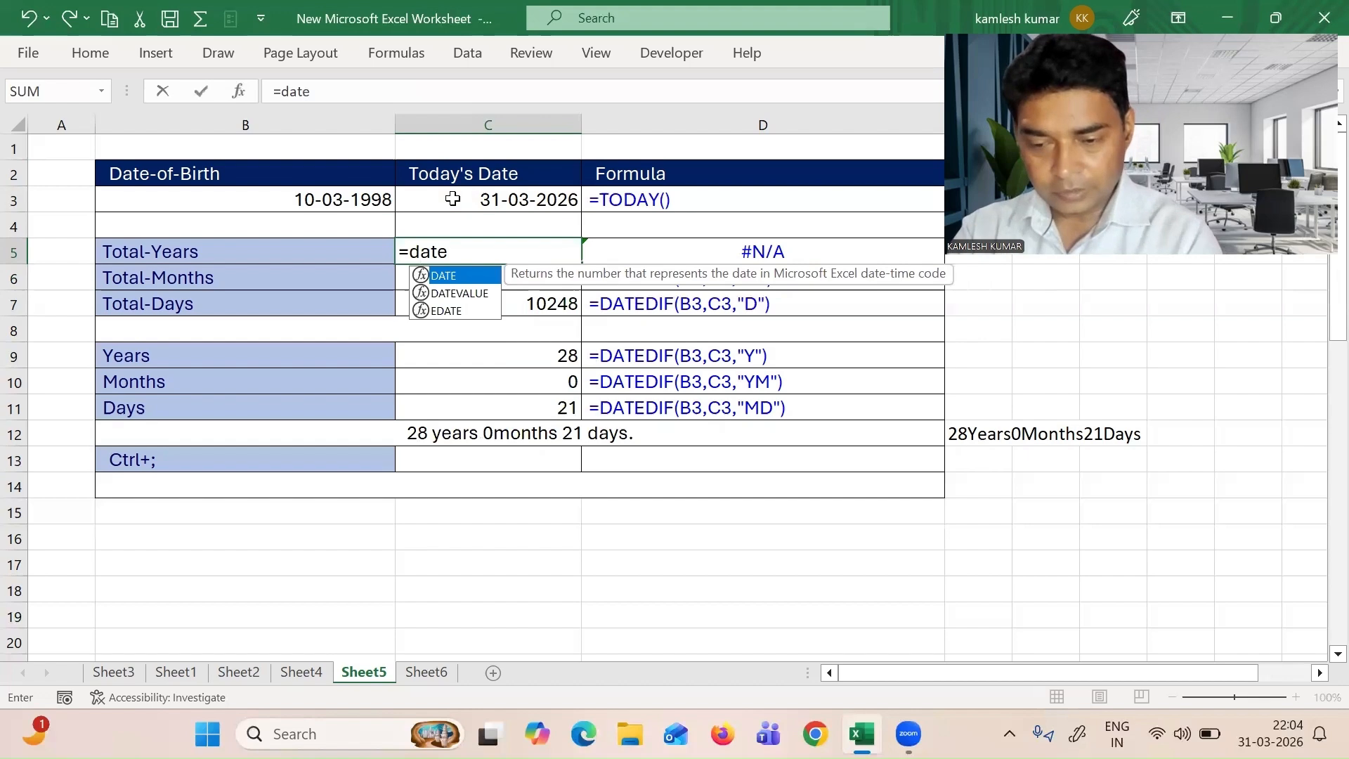
type("dif(")
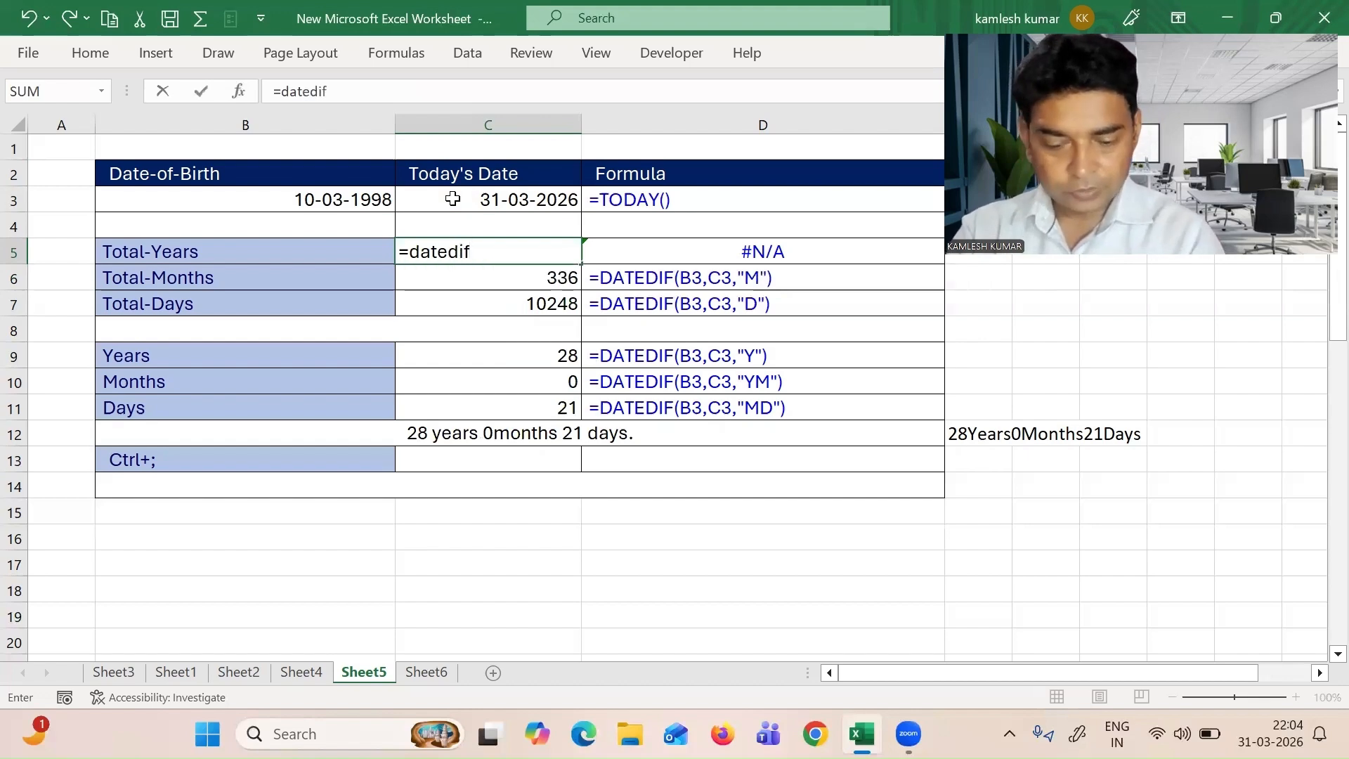
left_click(347, 197)
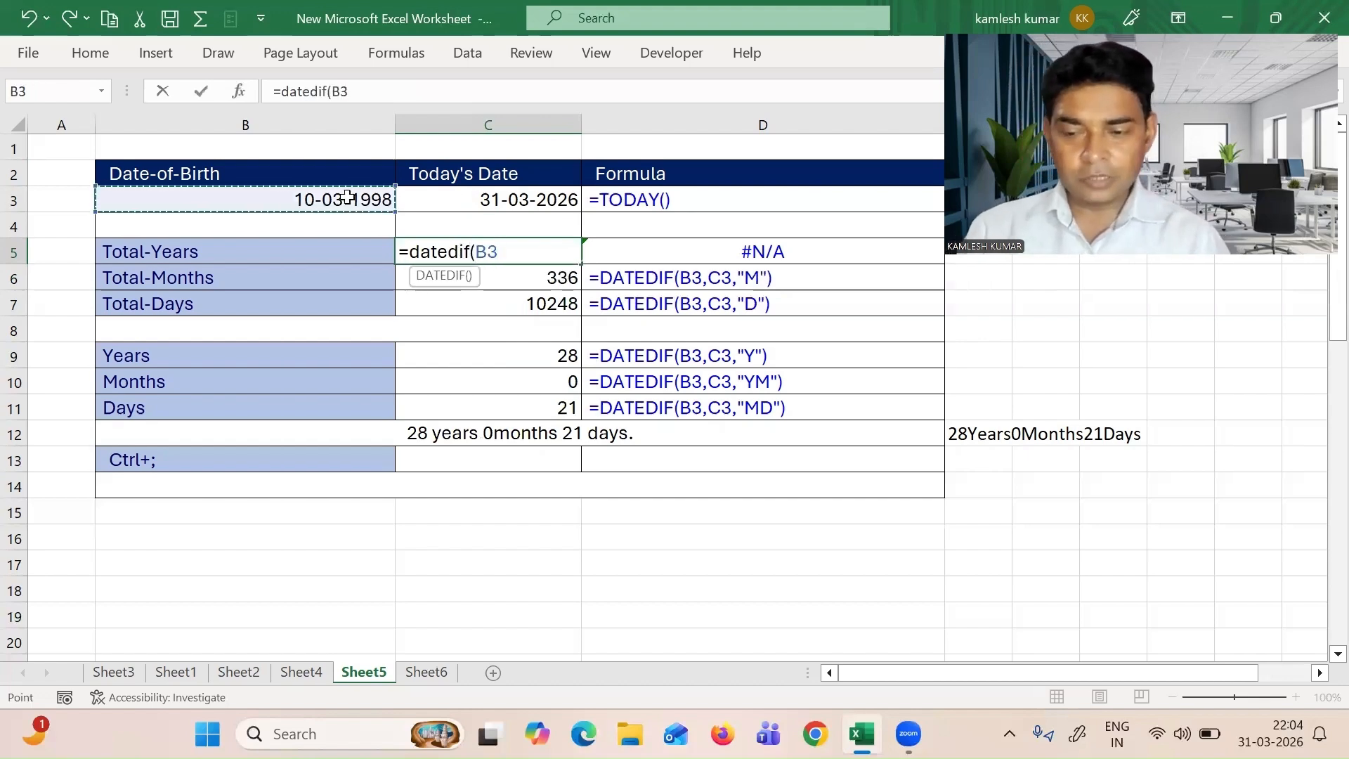
type(",")
left_click(481, 197)
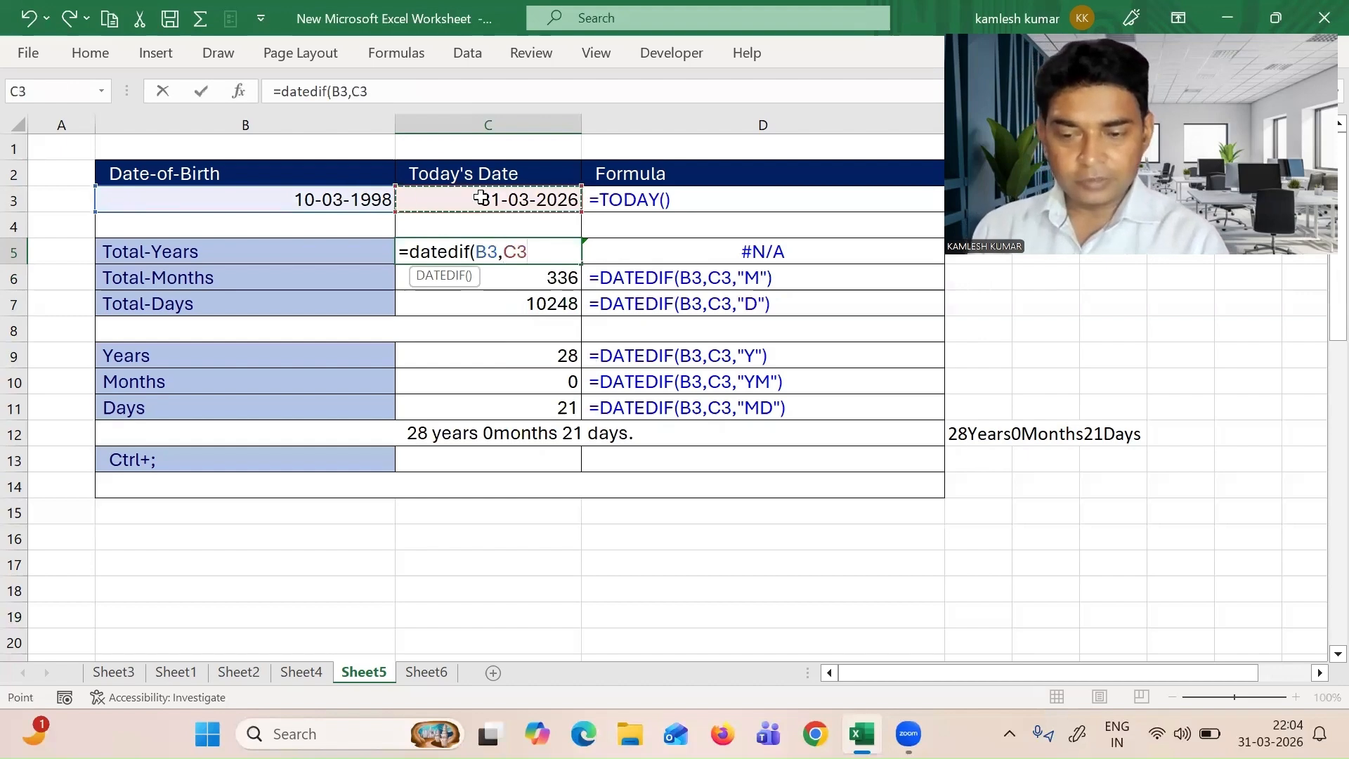
type(",\"Y\")")
key("Return")
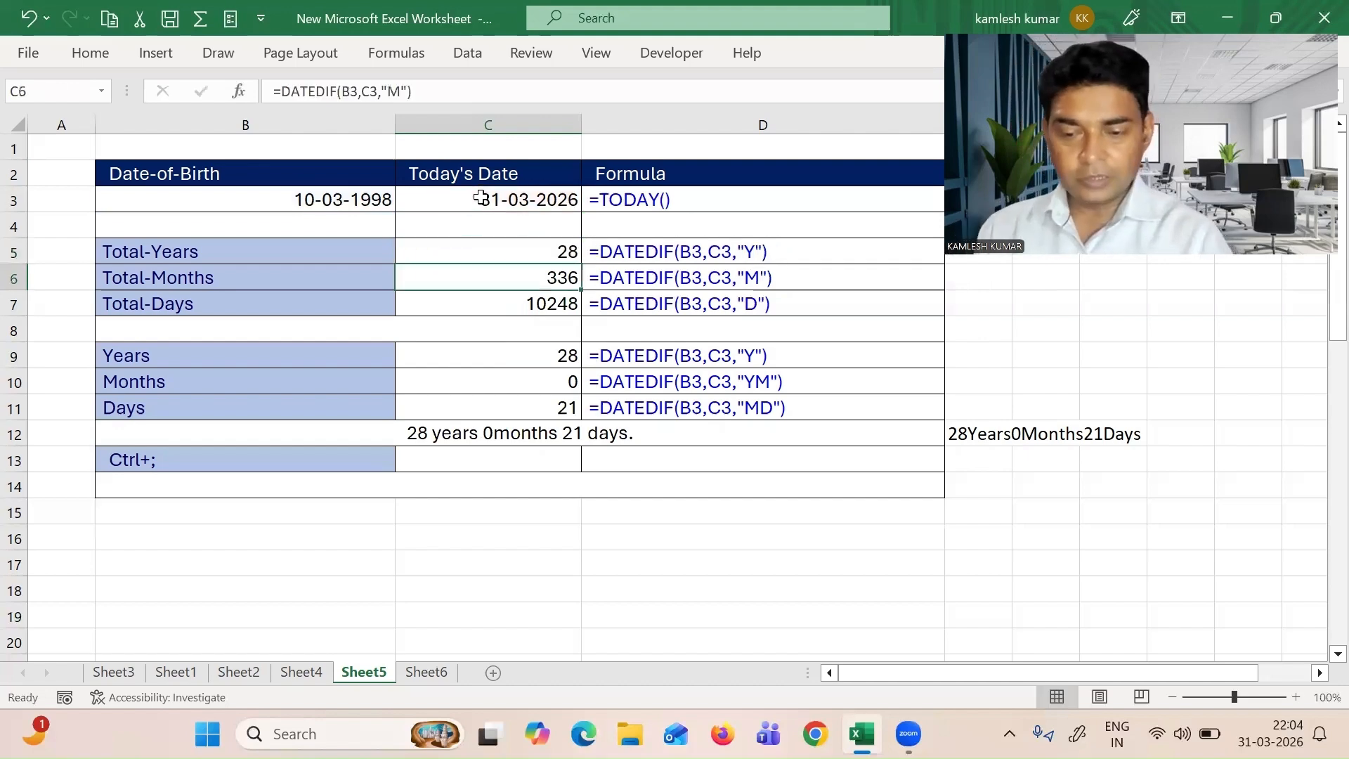
Examine the Total-Years and Total-Months formulas in cells C5 and C6
left_click(513, 252)
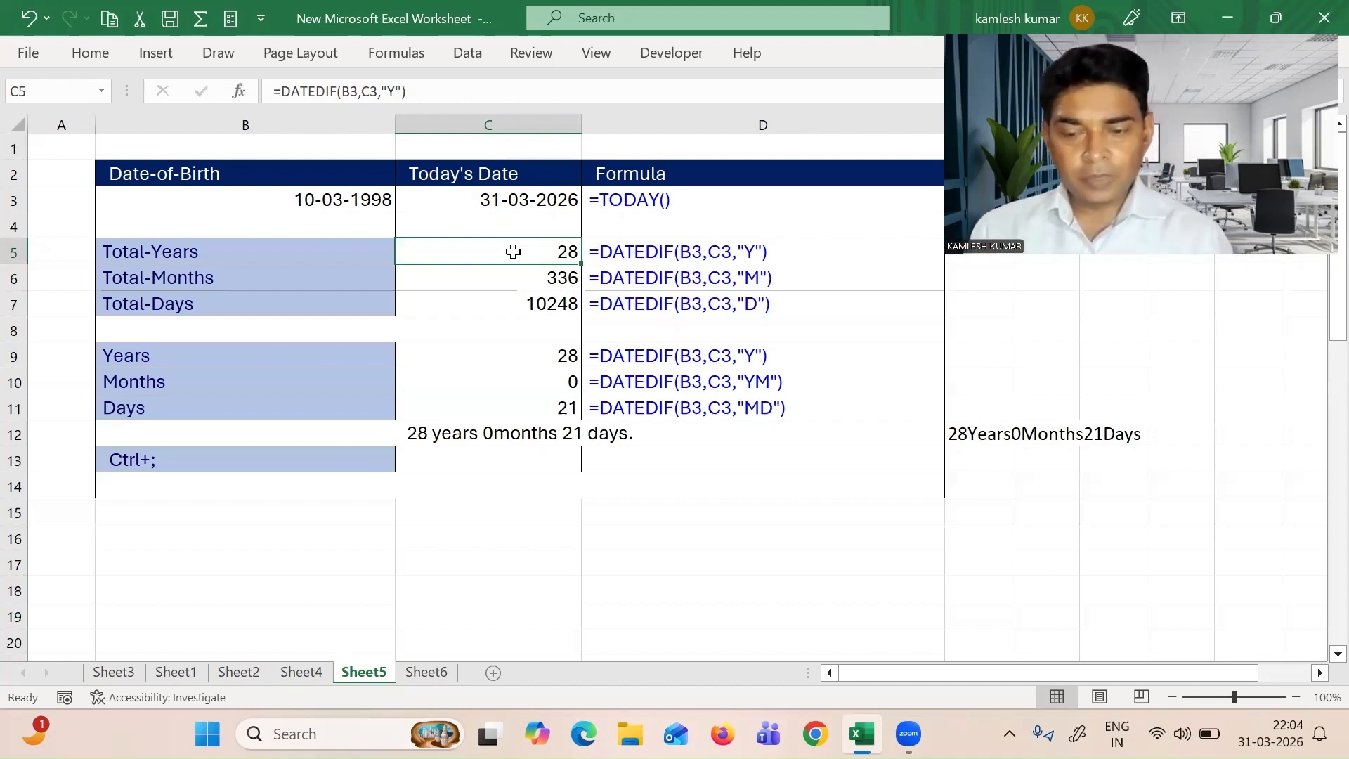
key("Down")
key("Up")
key("Down")
key("Up")
key("Down")
key("Up")
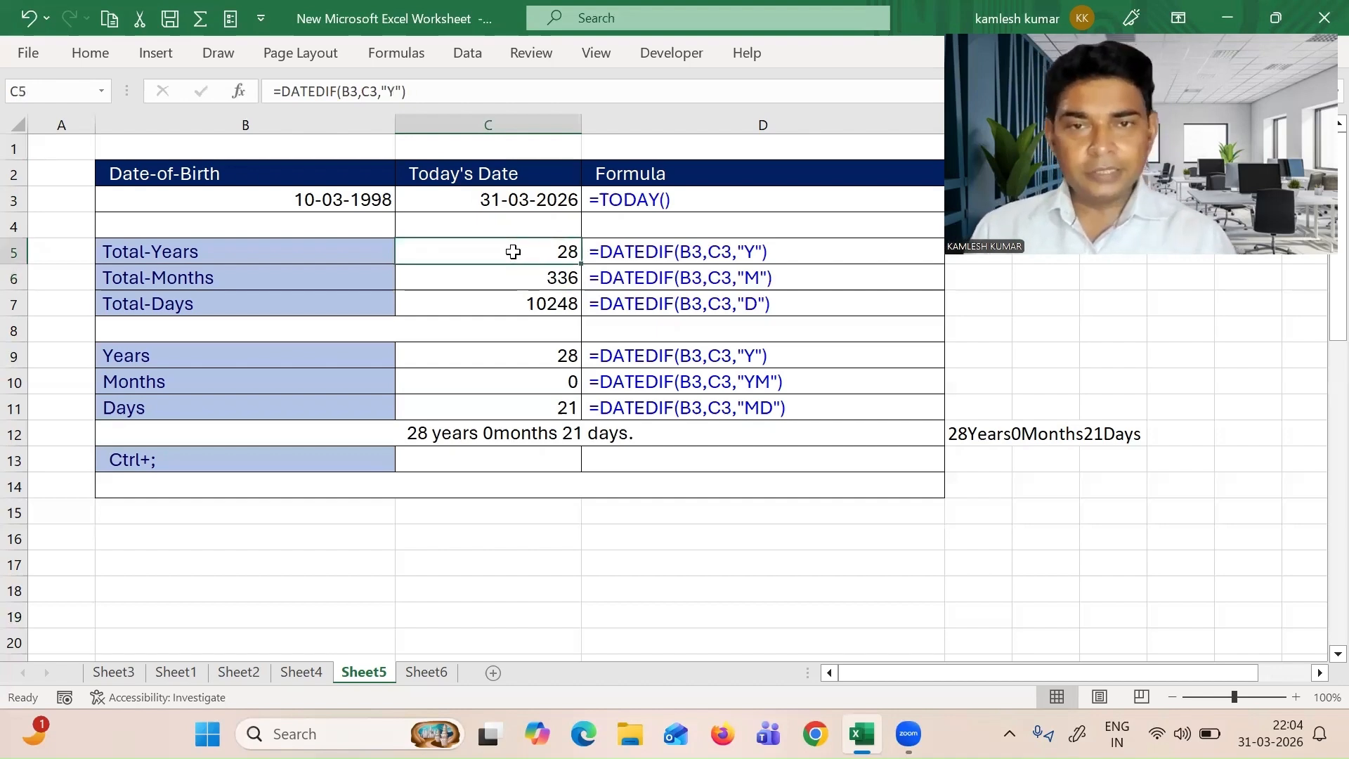
key("Down")
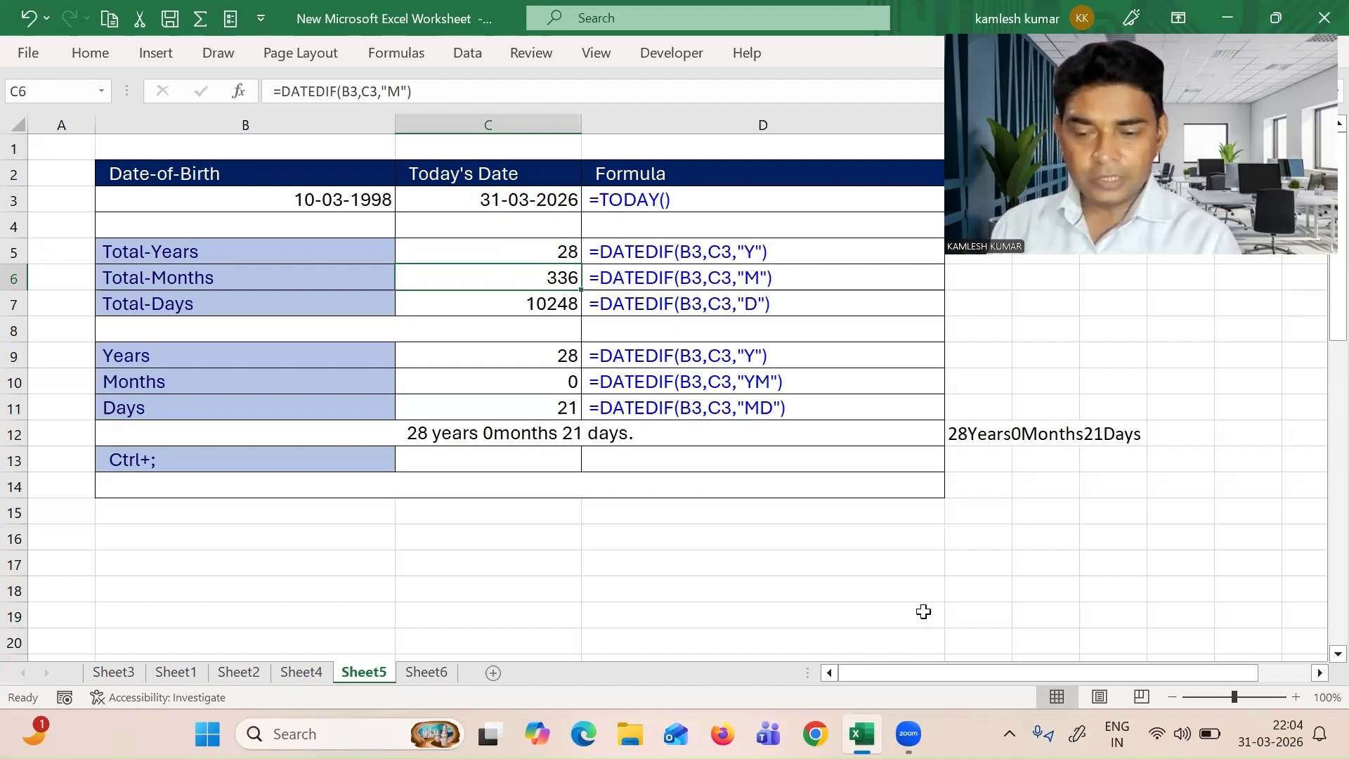
Compare the Years, Months and Days formulas in cells C9 to C11 with the Total-Days formula in C7
left_click(515, 357)
key("Down")
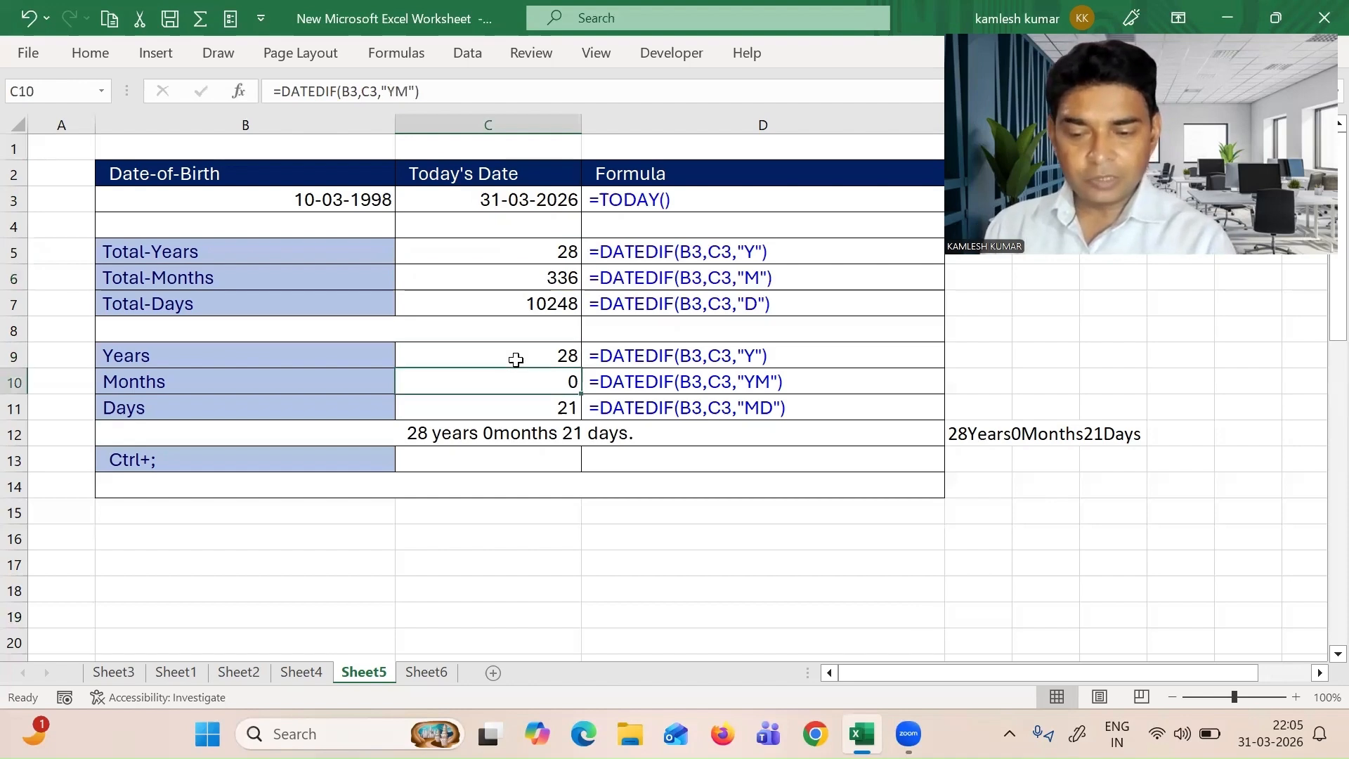
key("Up")
key("Up")
key("Up")
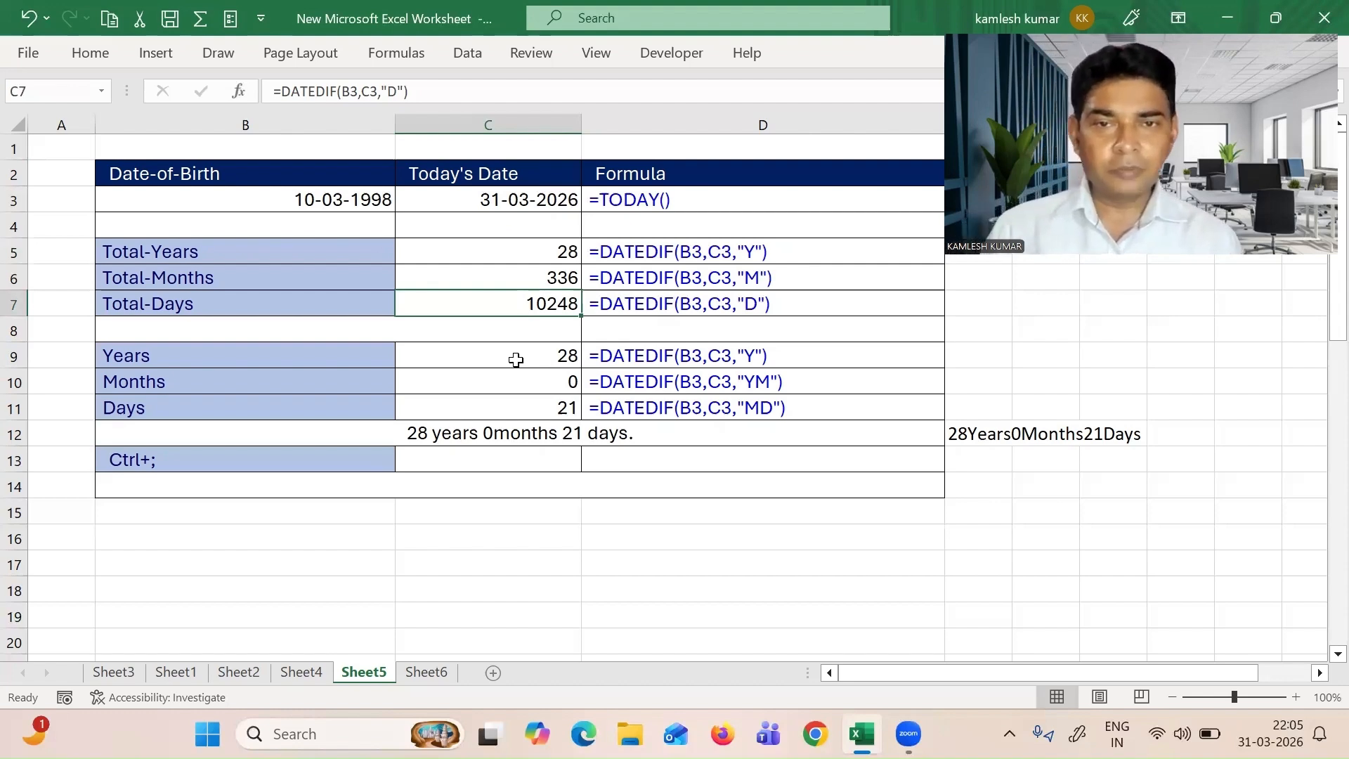
key("Down")
key("Down")
key("Down")
key("Down")
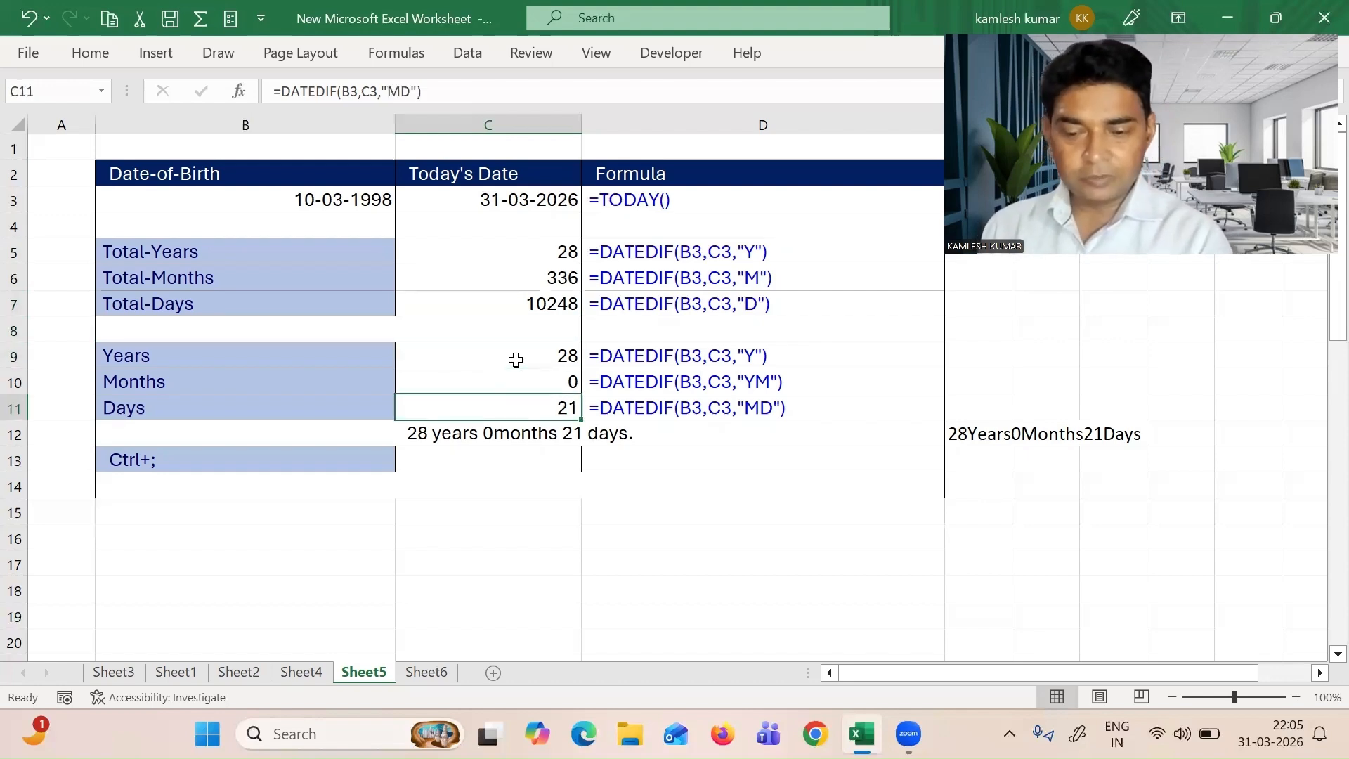
Calculate Years in cell C9 with the formula =DATEDIF(B3,C3,"Y")
key("Up")
key("Up")
type("=")
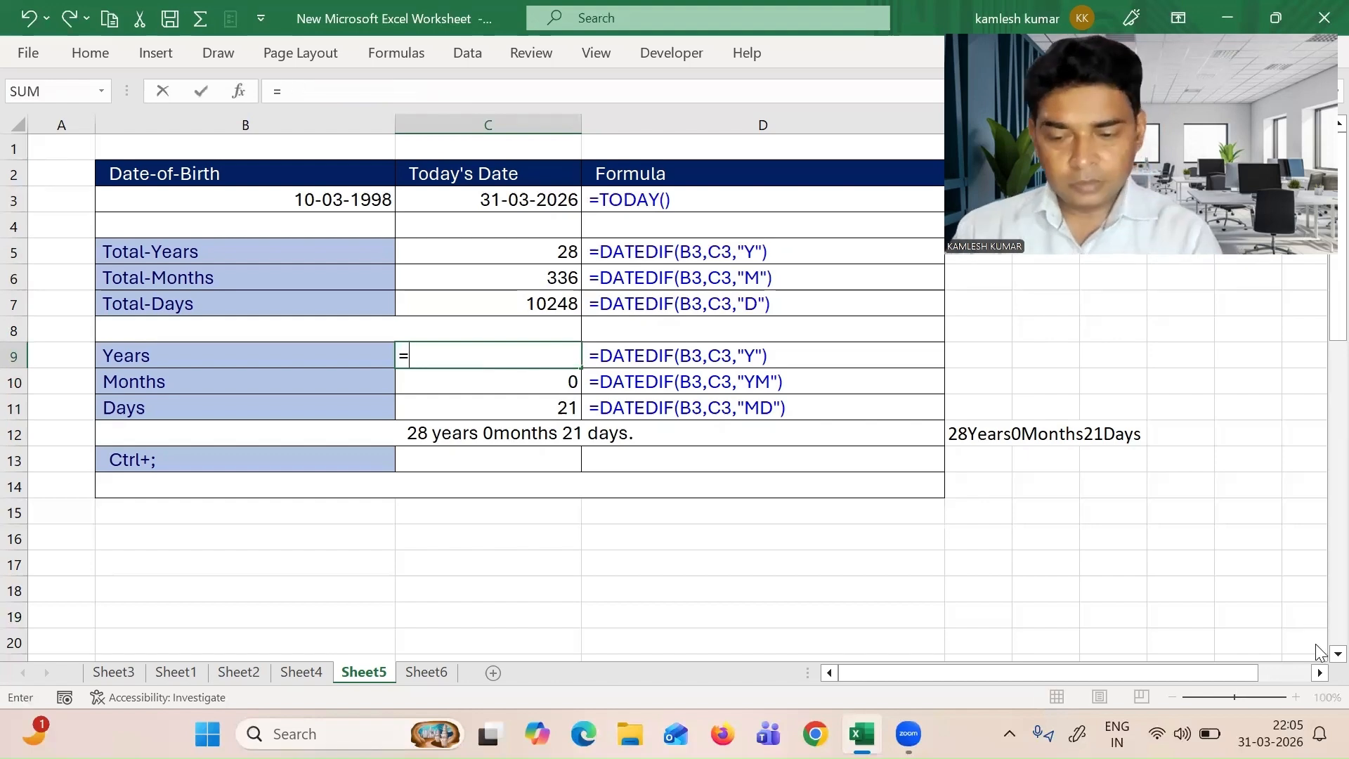
type("date")
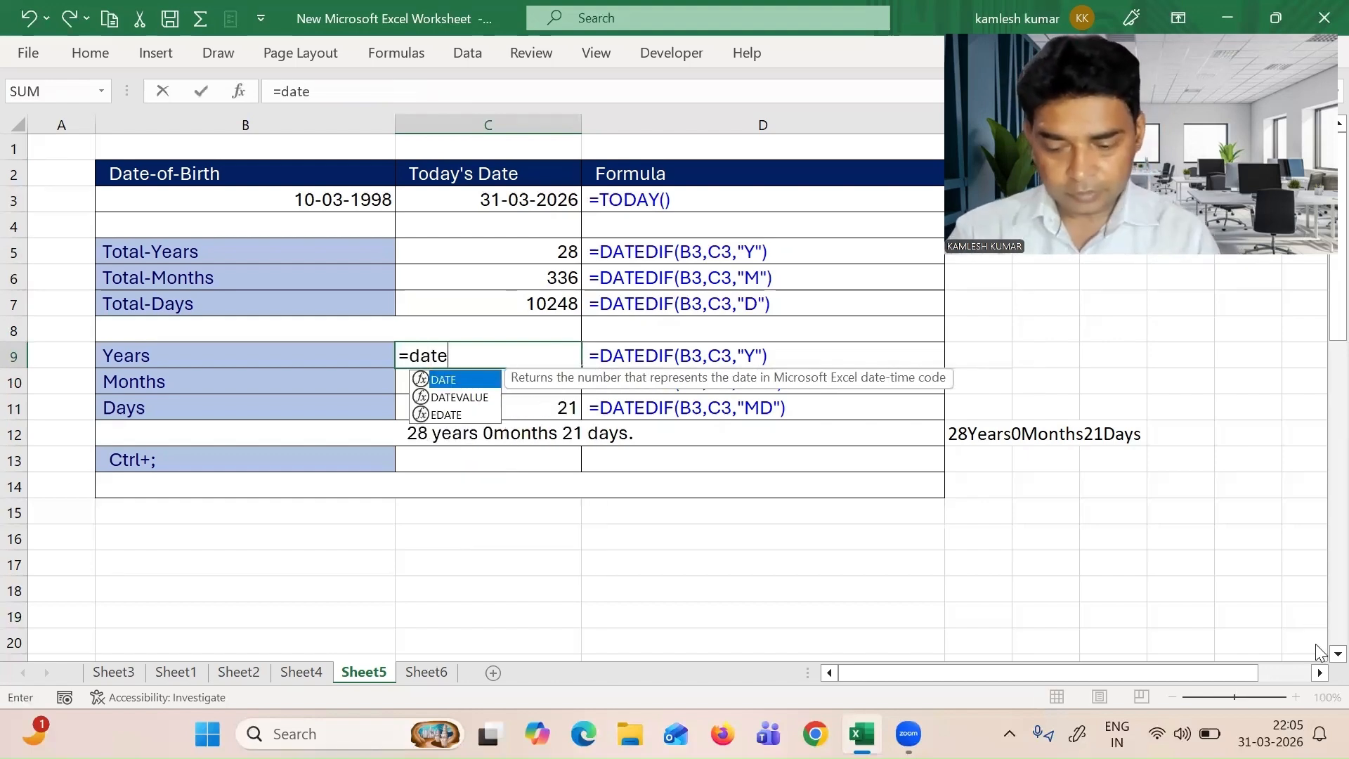
type("dif(")
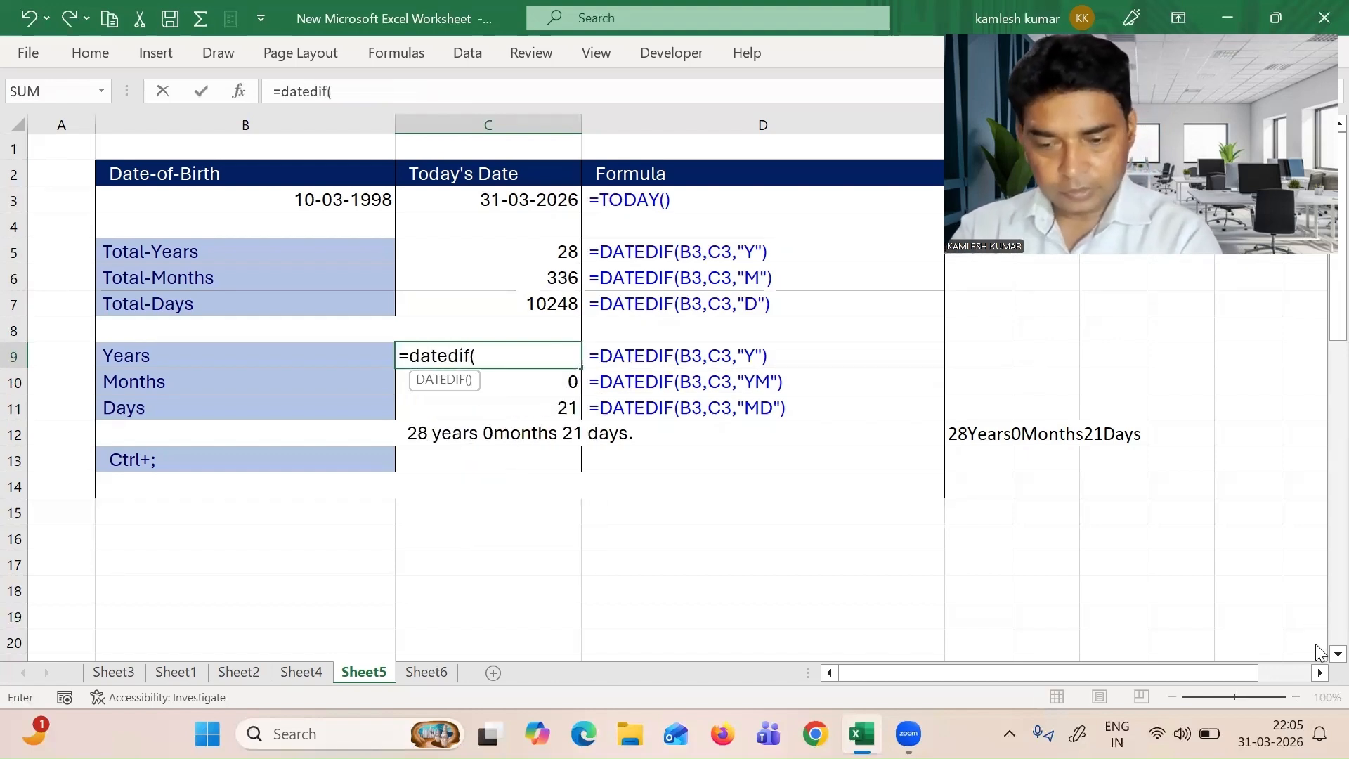
left_click(329, 202)
type(",")
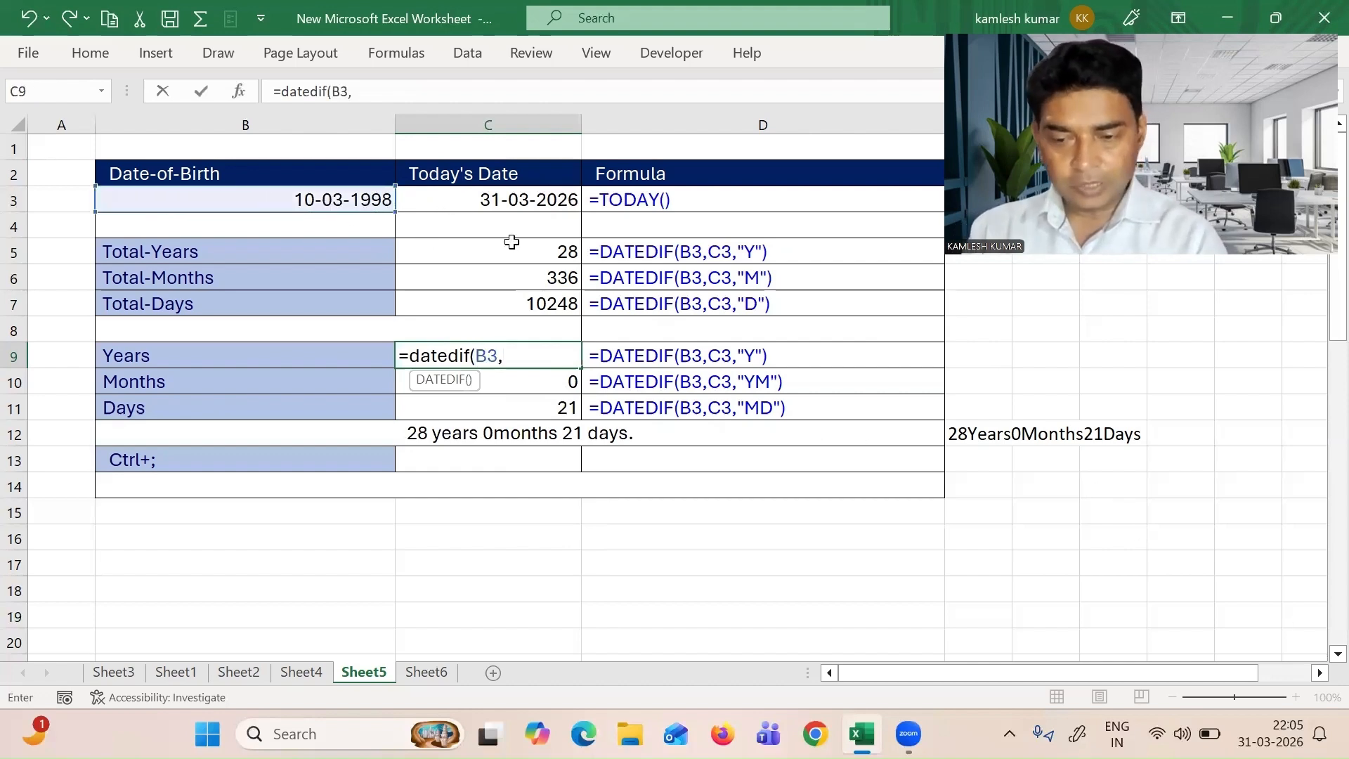
left_click(524, 191)
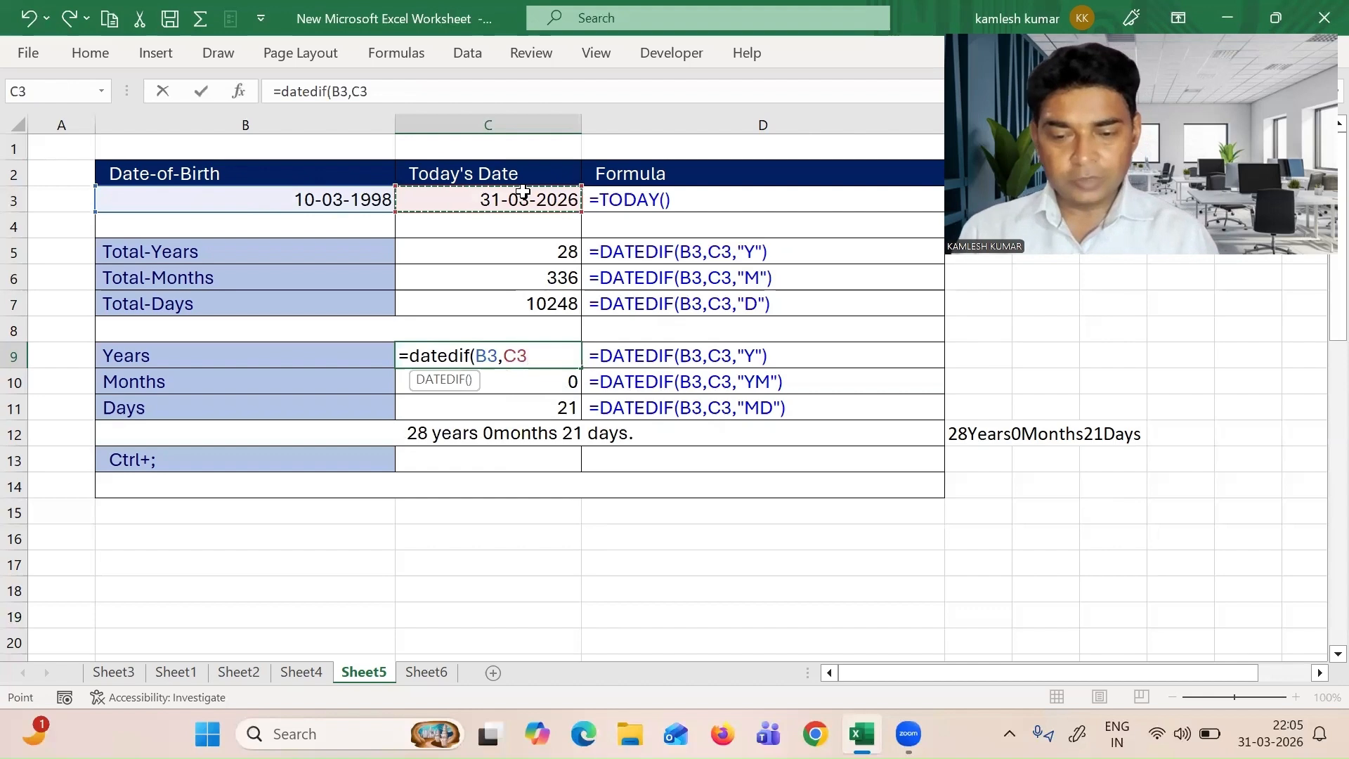
type(",")
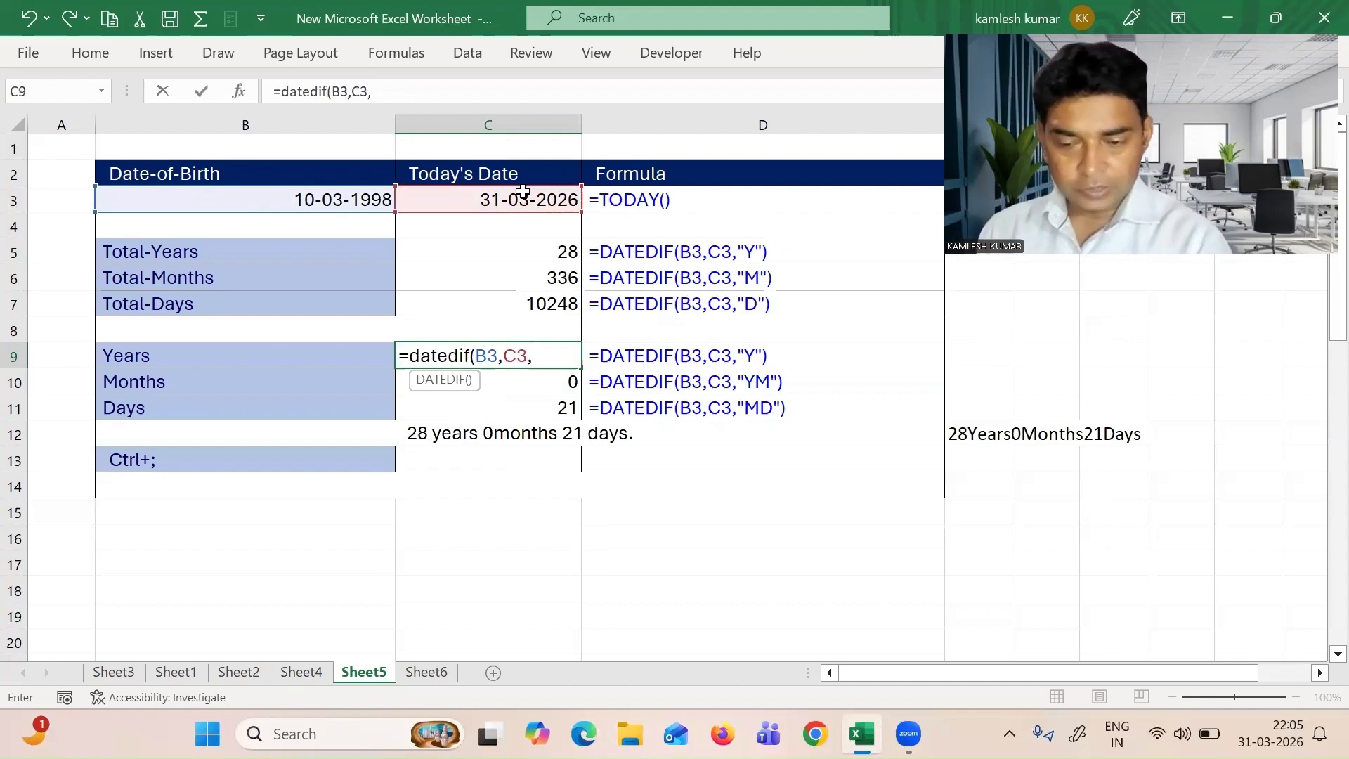
type("\"Y\")")
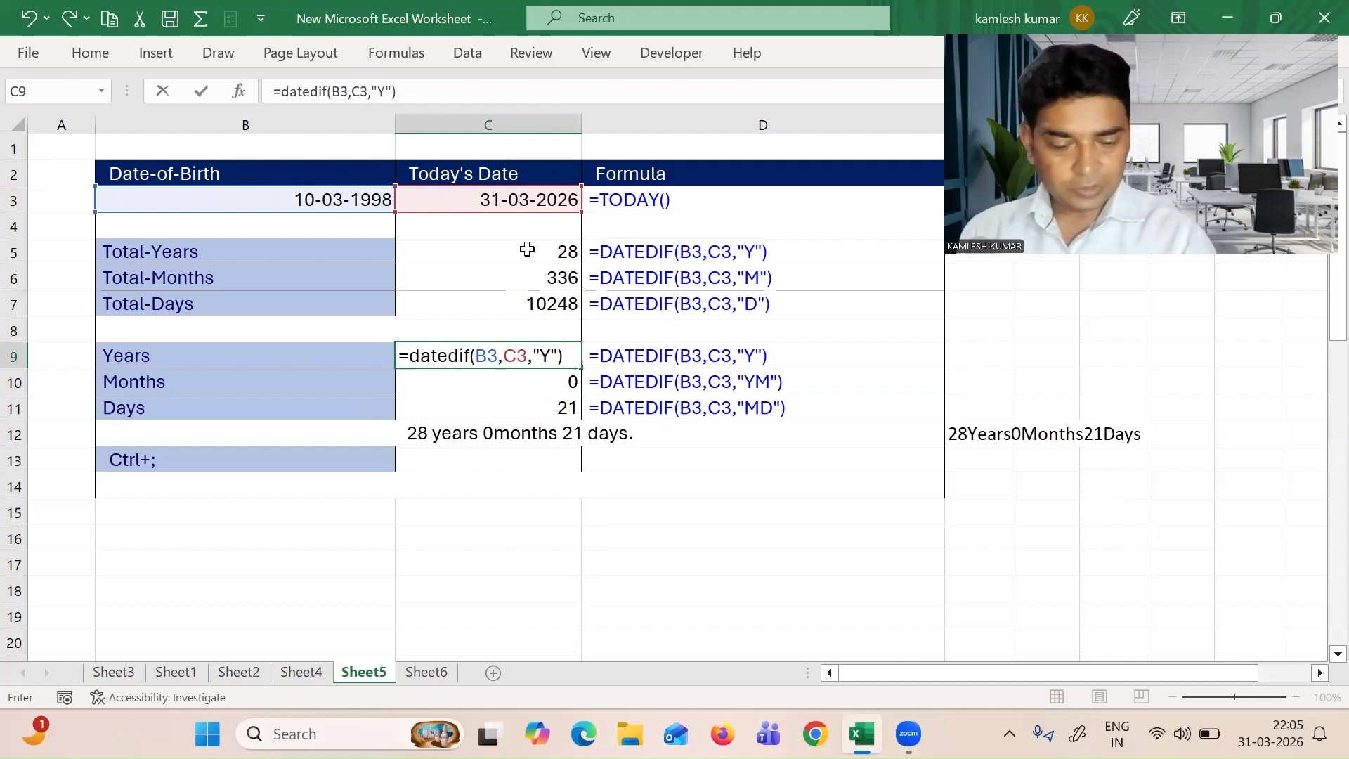
key("Return")
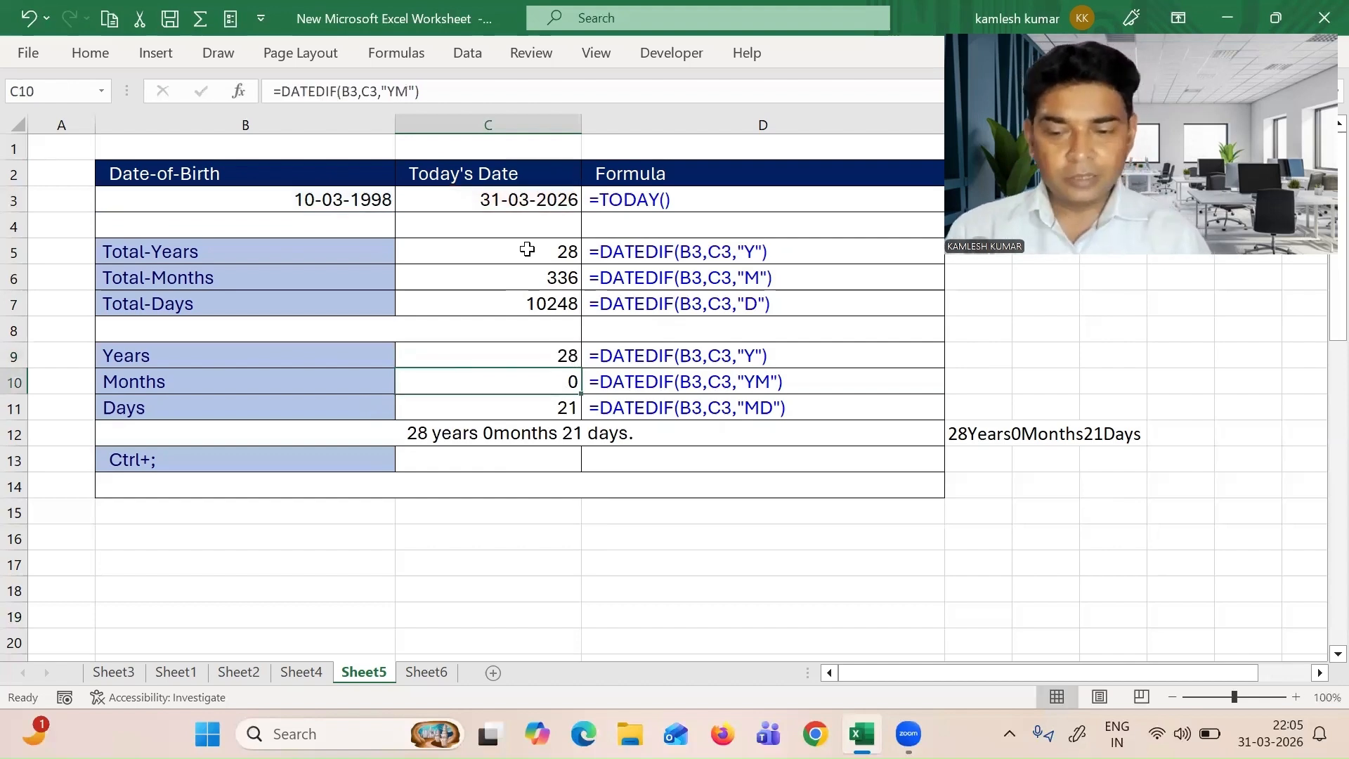
Compare the Total-Months row with the Months row of the age breakdown and check the Years formula in C9
left_click(258, 279)
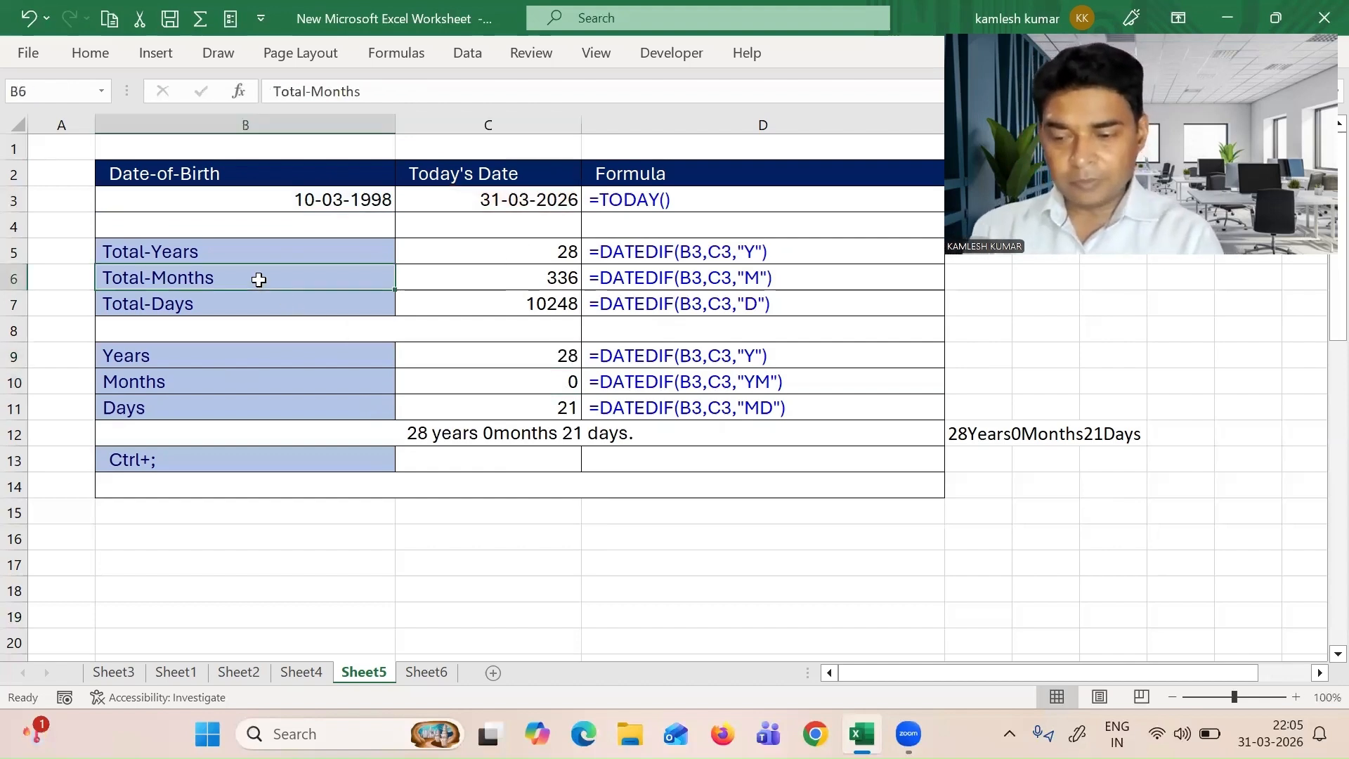
left_click(222, 386)
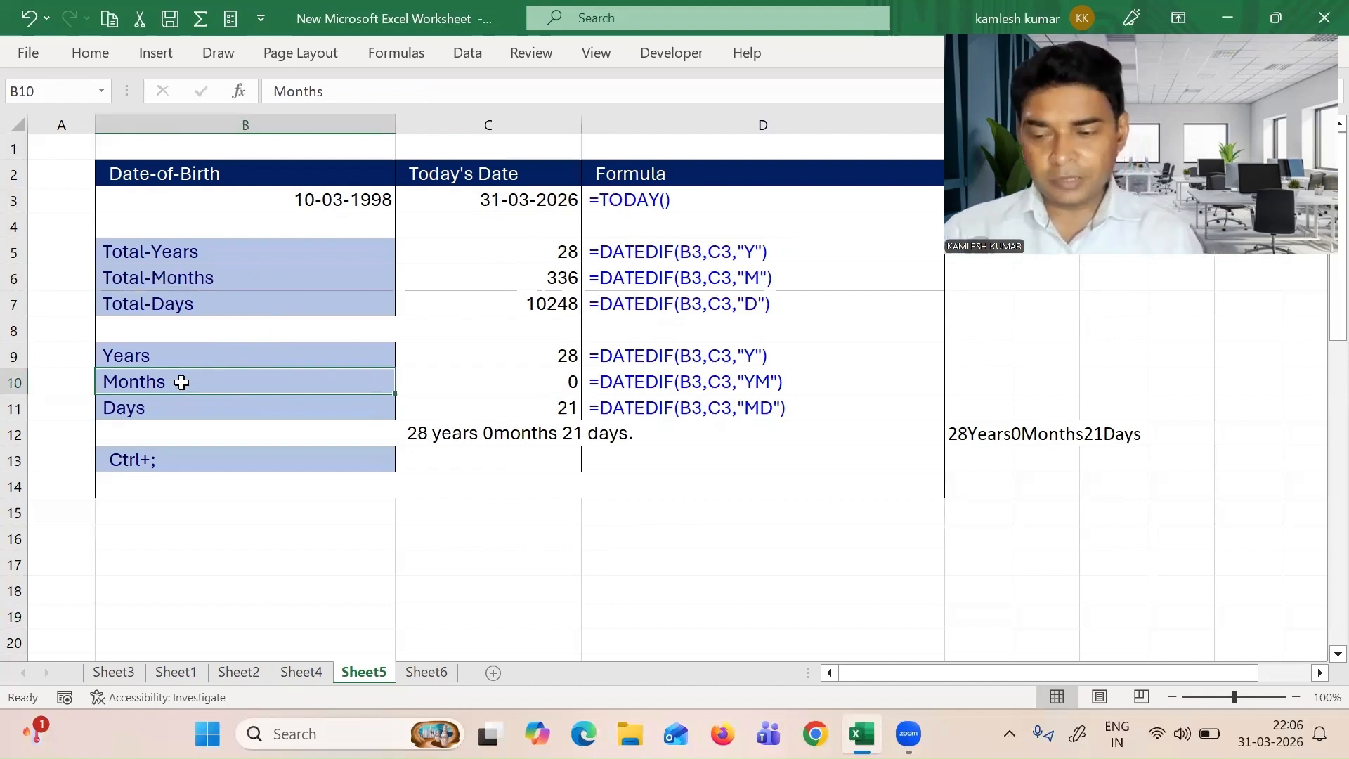
left_click(218, 272)
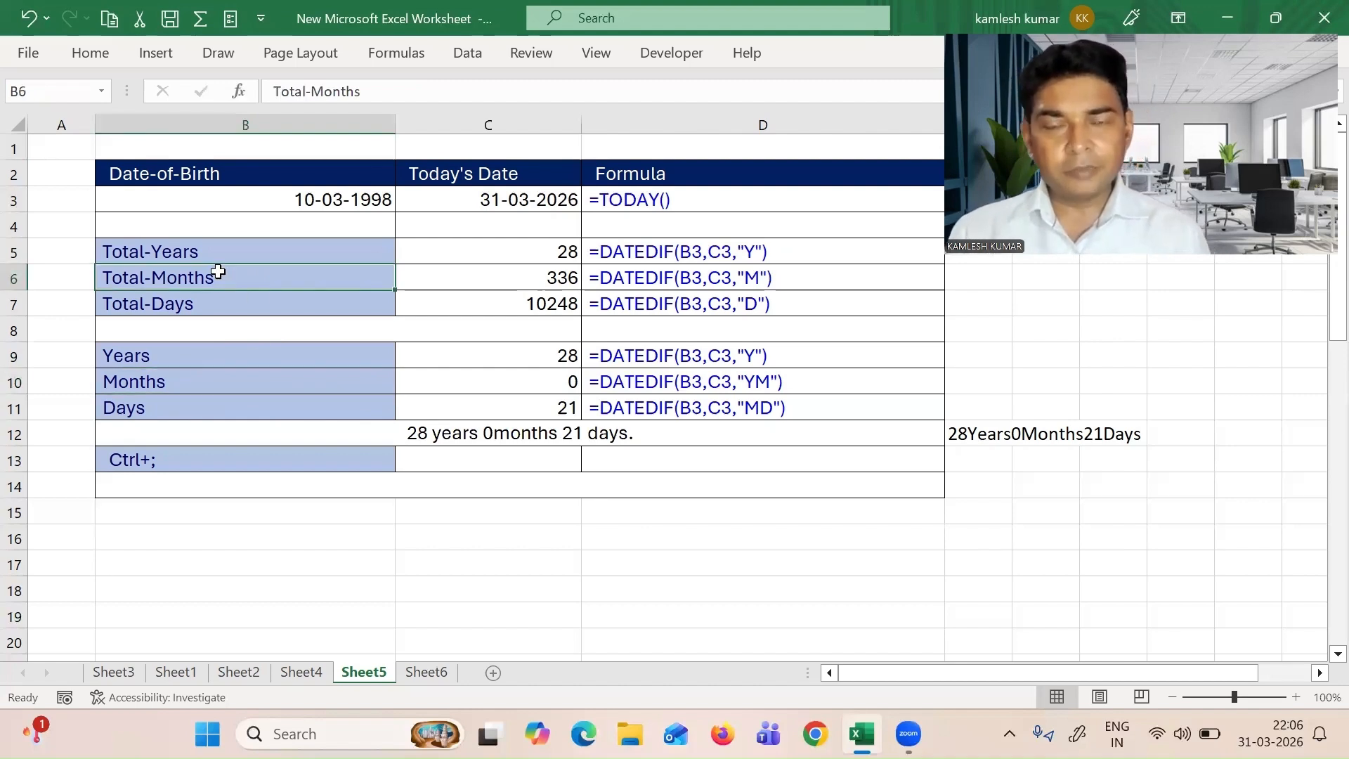
left_click(225, 386)
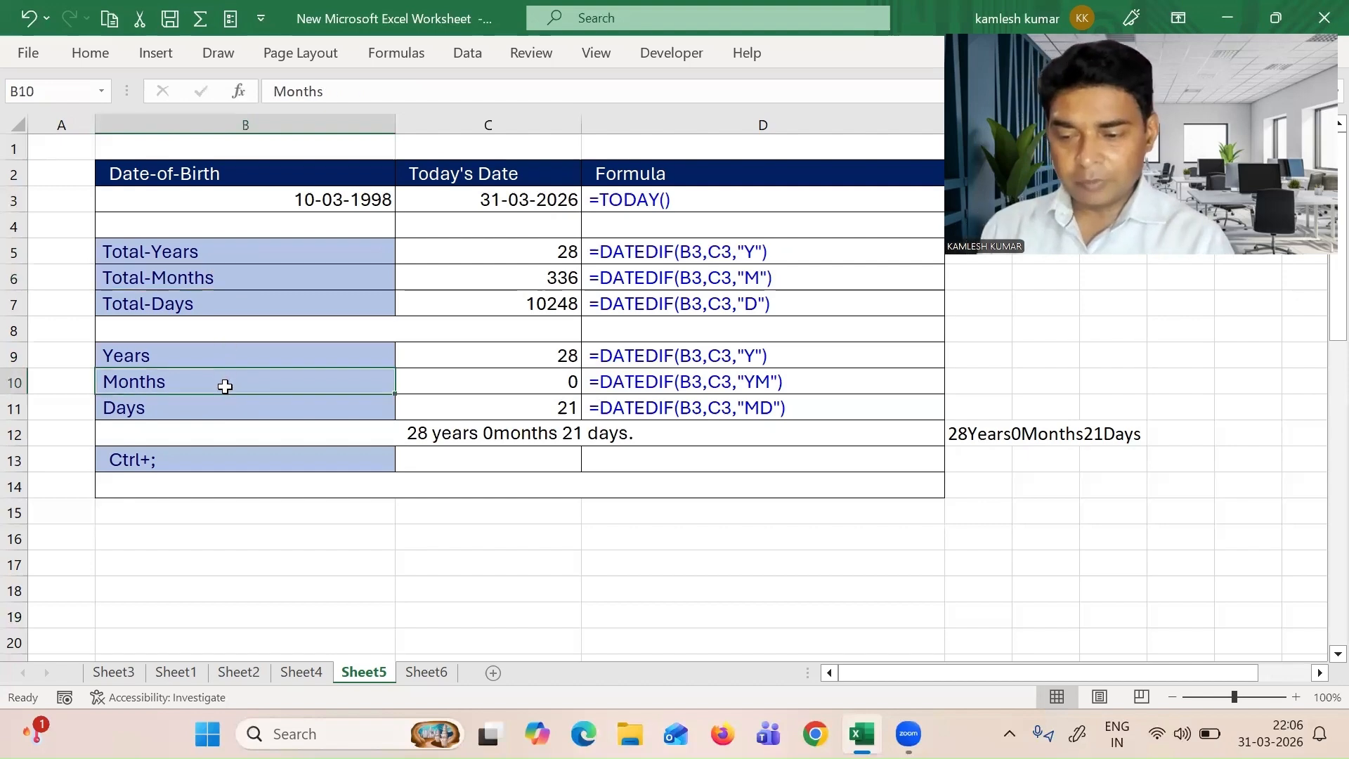
left_click(461, 358)
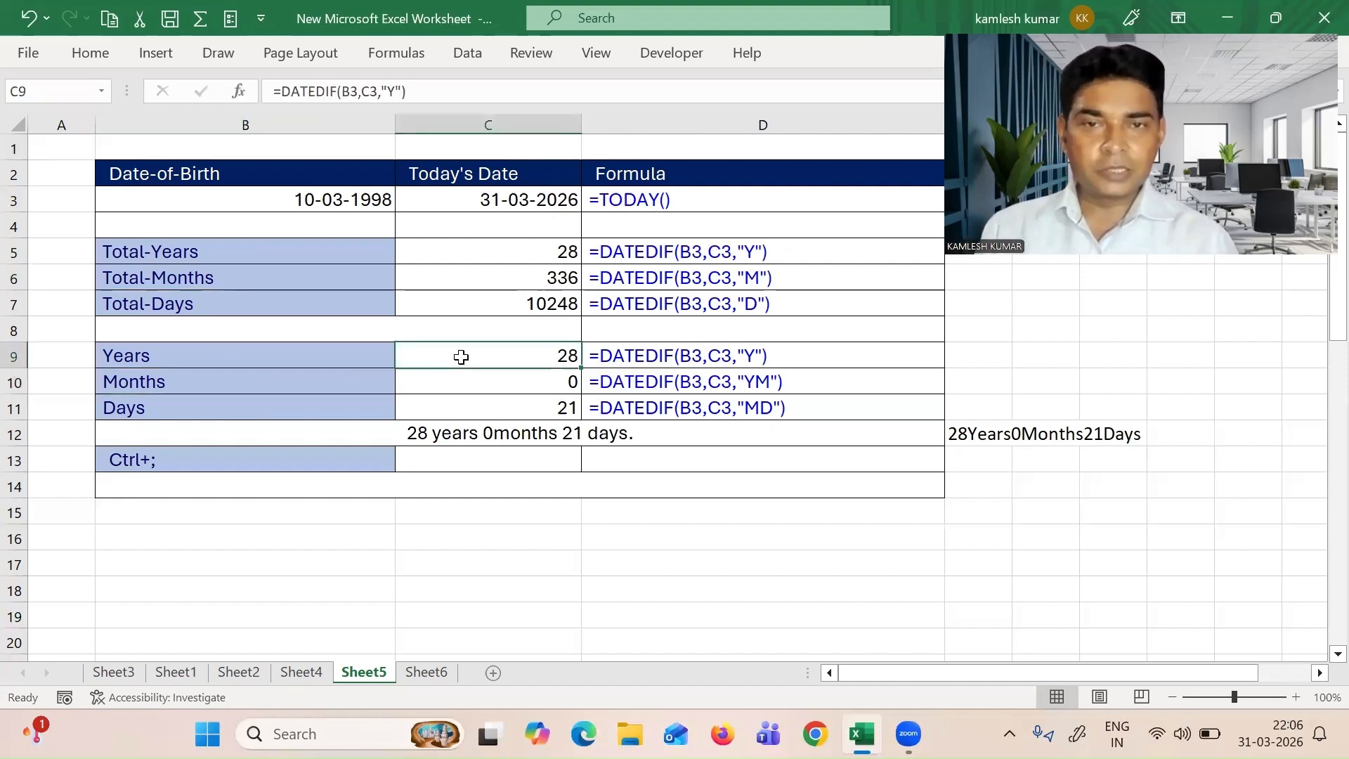
Calculate Months in cell C10 with the formula =DATEDIF(B3,C3,"YM")
left_click(515, 382)
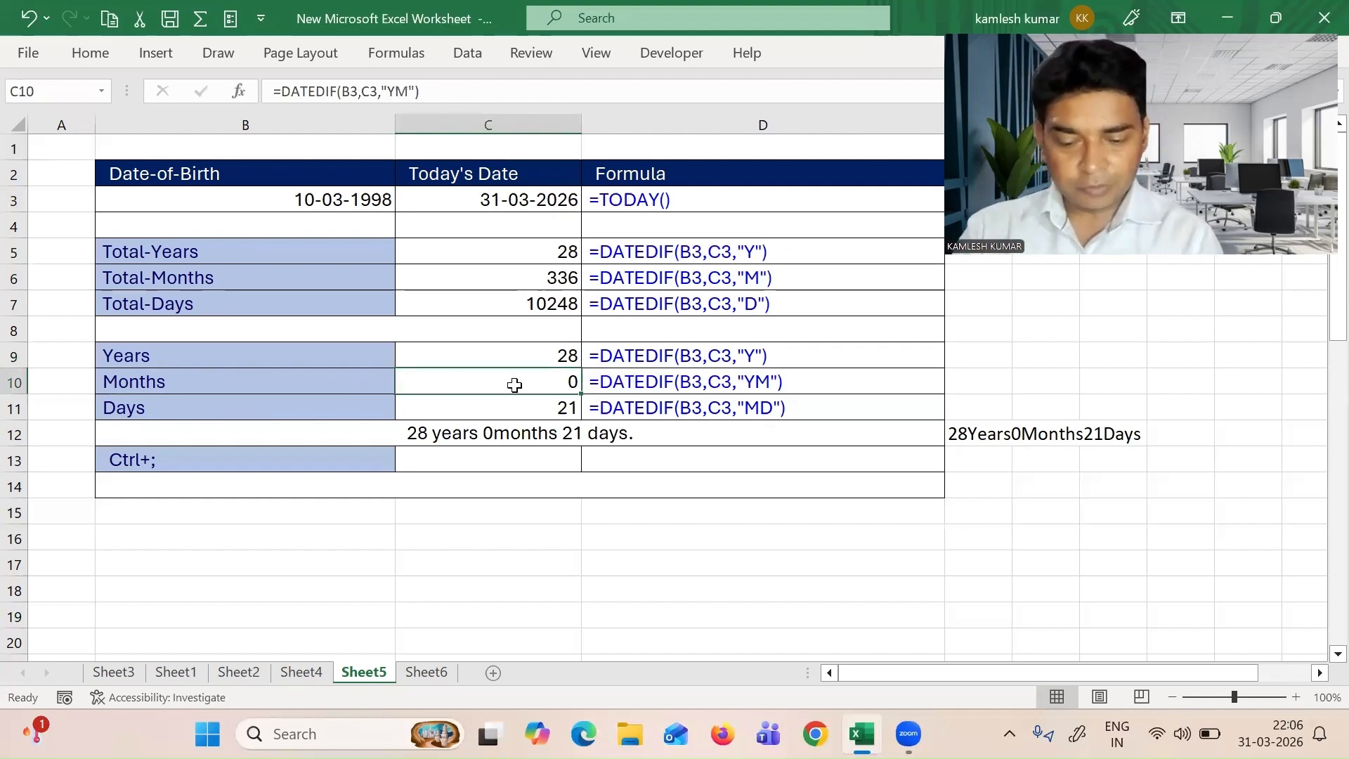
type("=date")
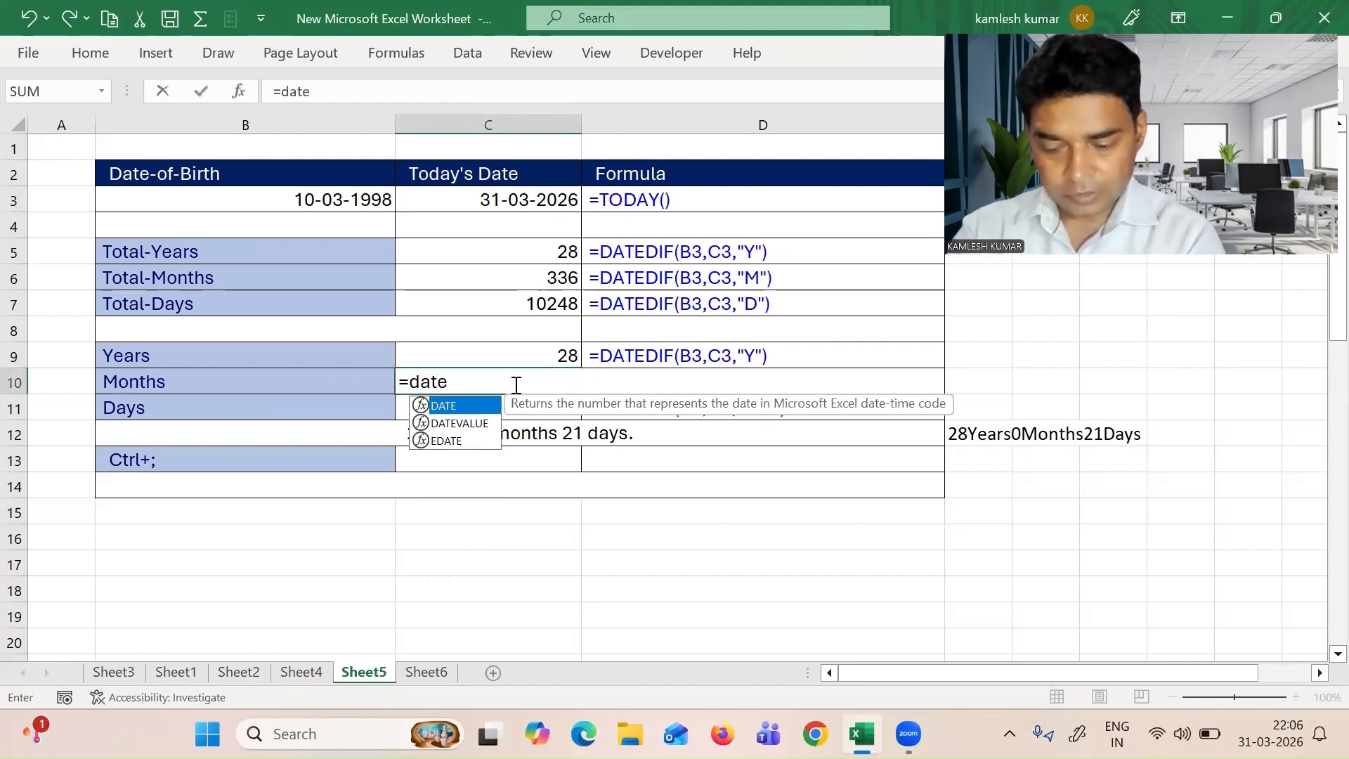
type("dif(")
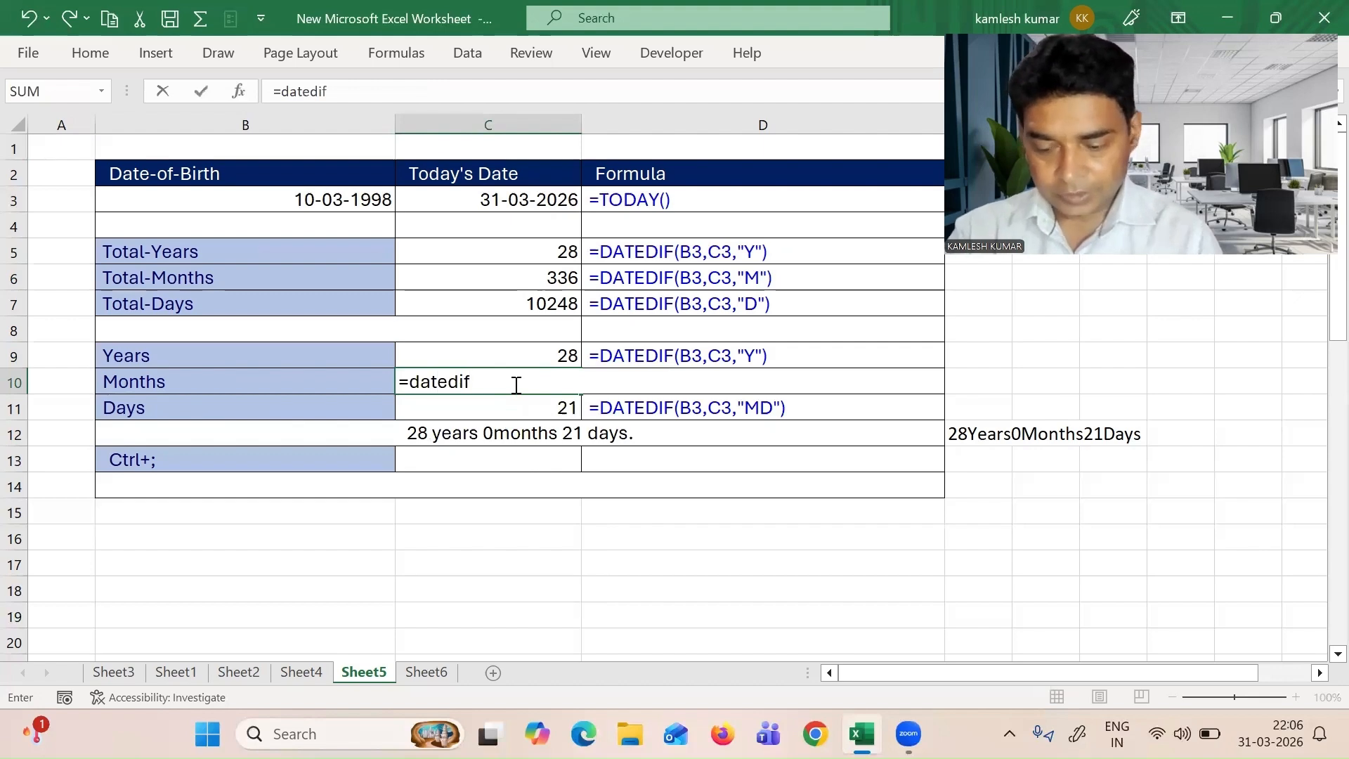
left_click(295, 202)
type(",")
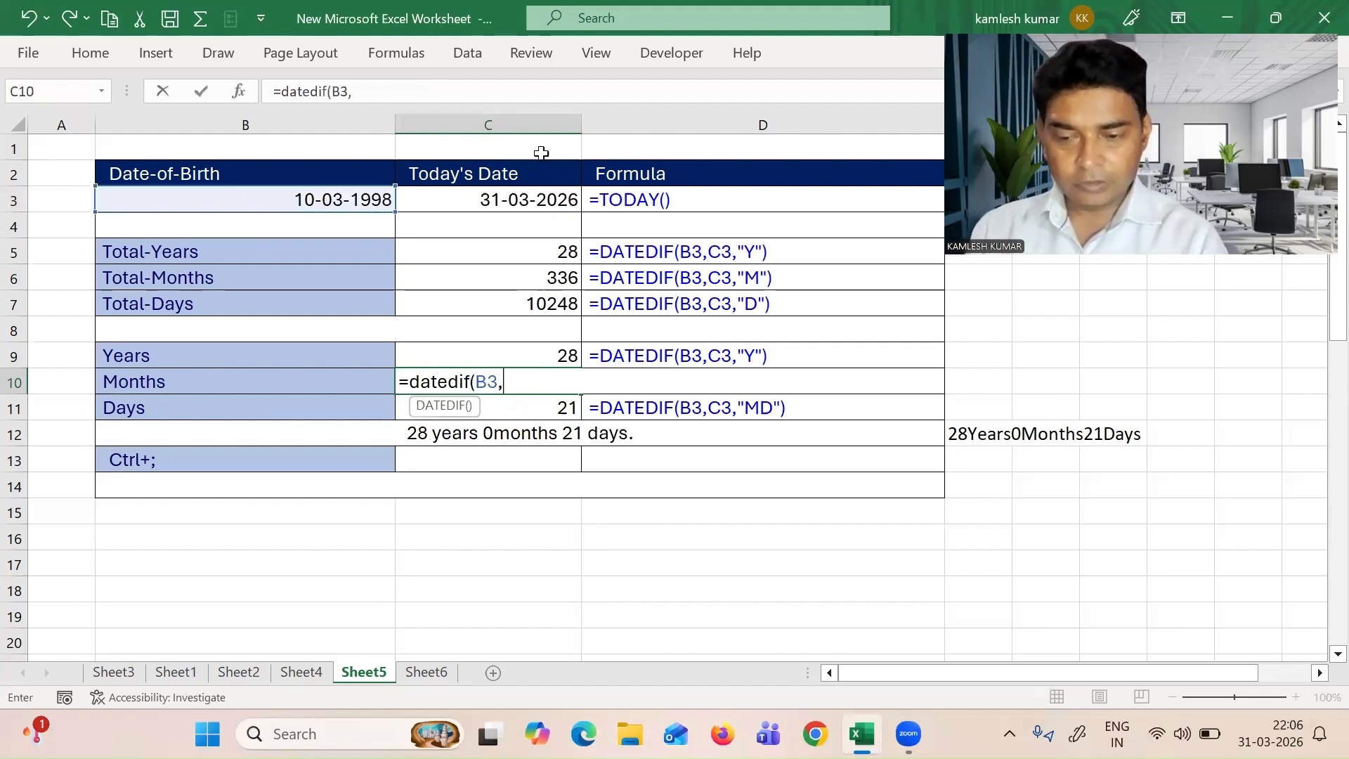
left_click(468, 199)
type(",")
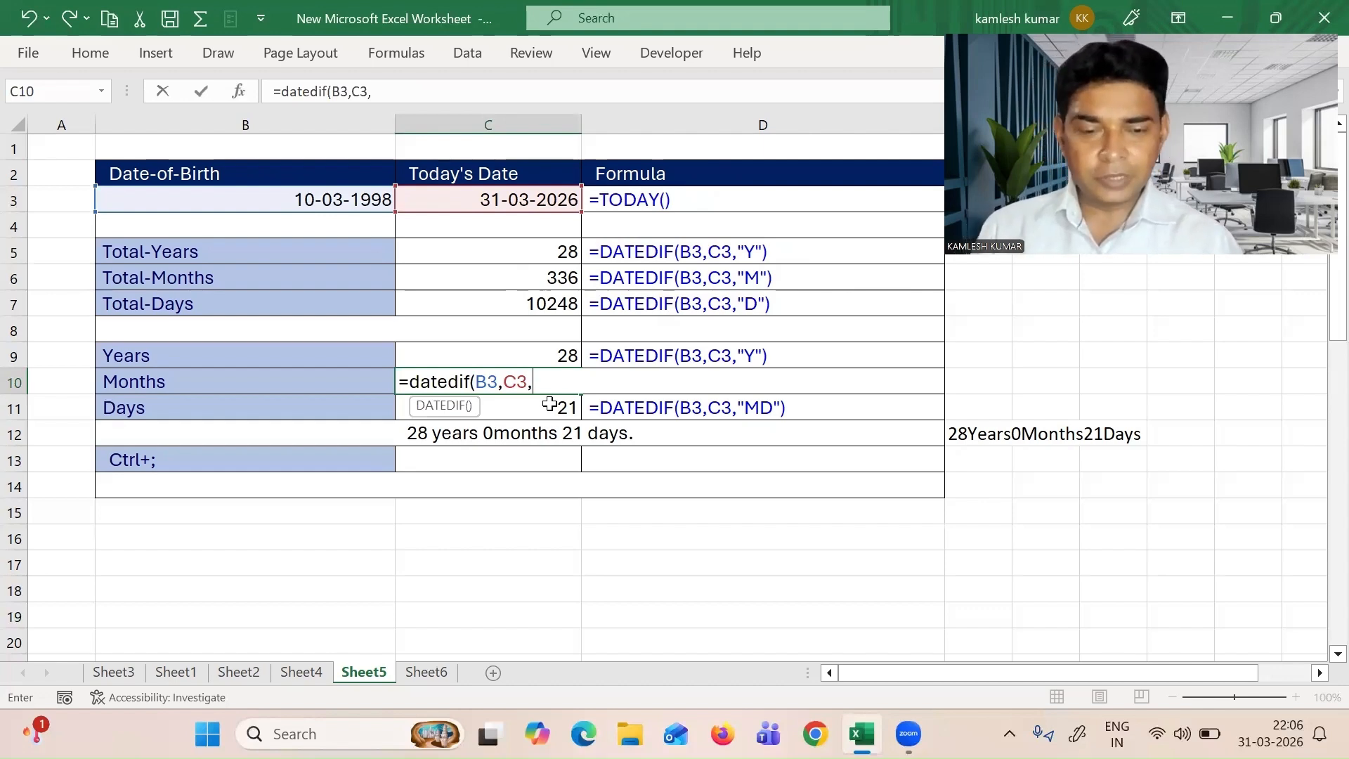
type("\"")
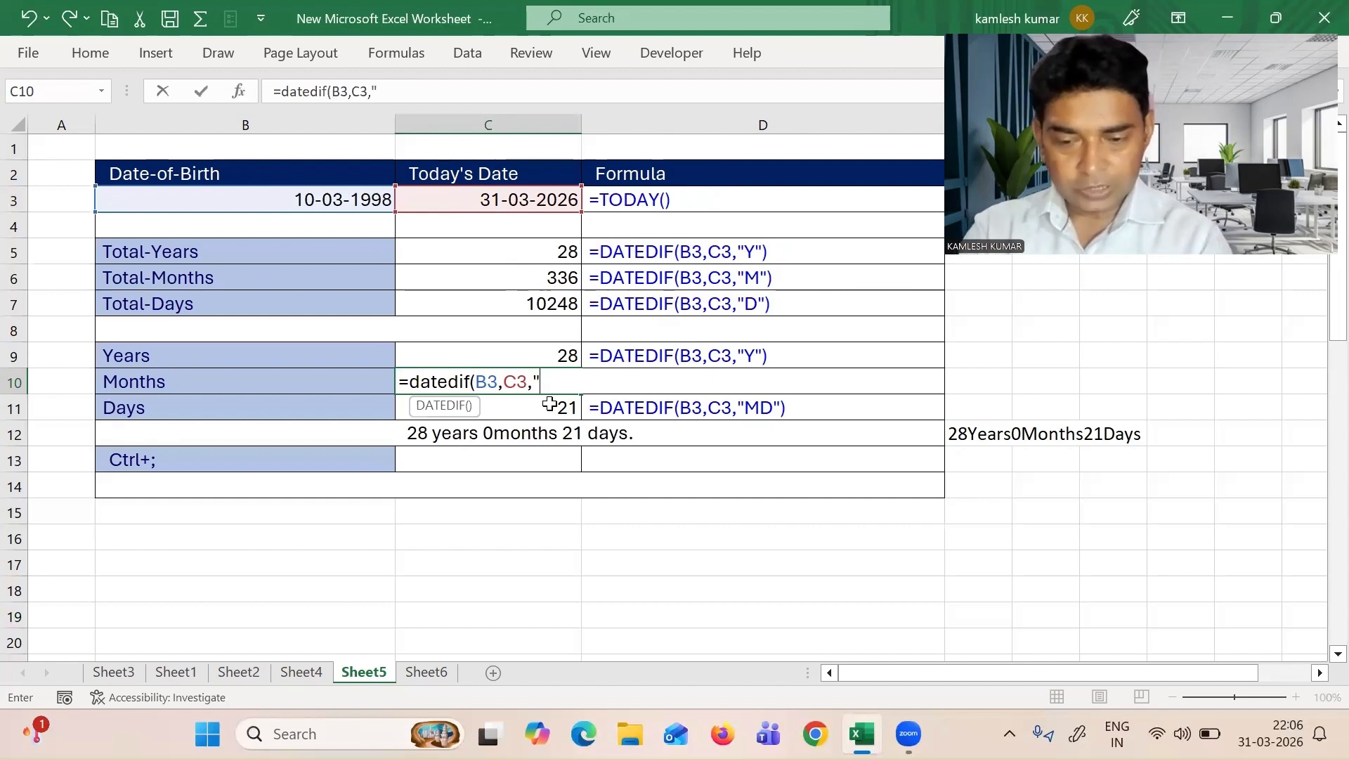
type("YM\")")
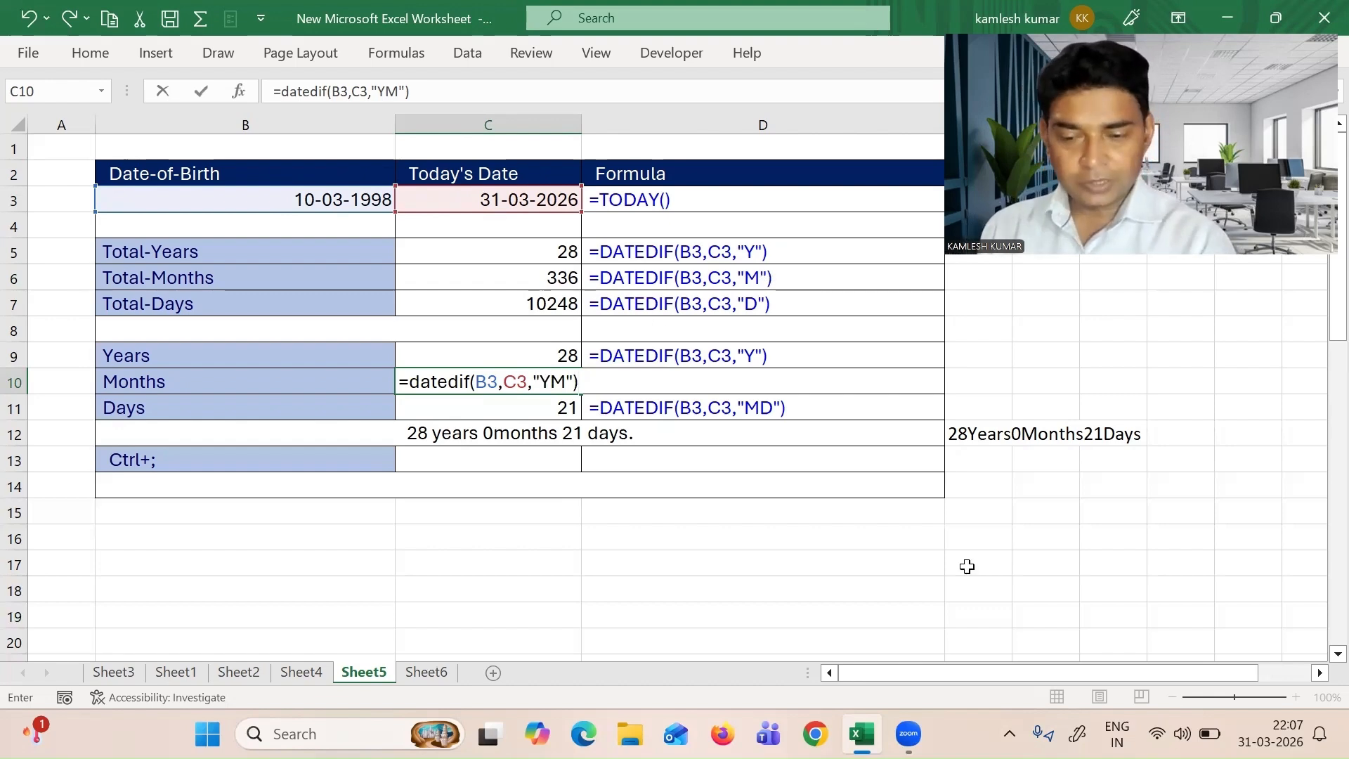
key("Return")
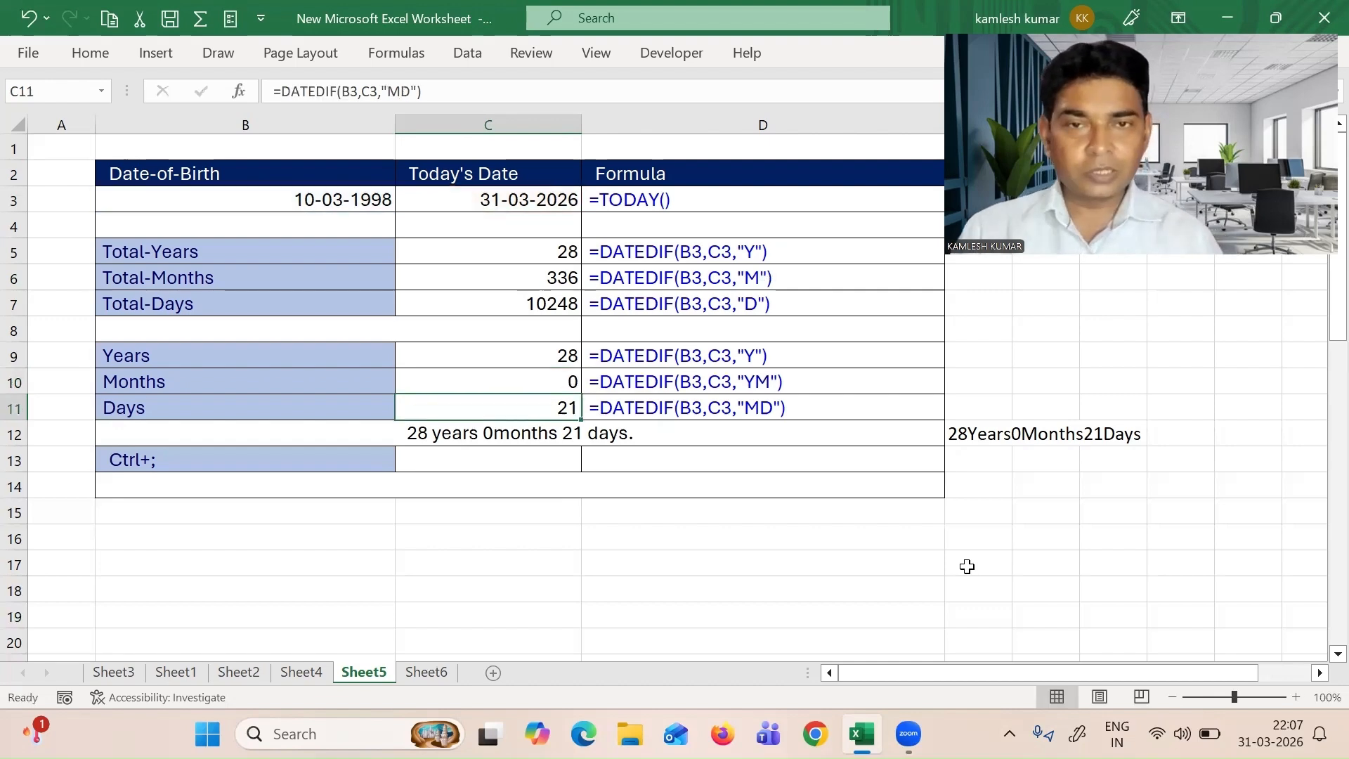
Move the date of birth in cell B3 one month earlier and check the Months result in C10
left_click(533, 351)
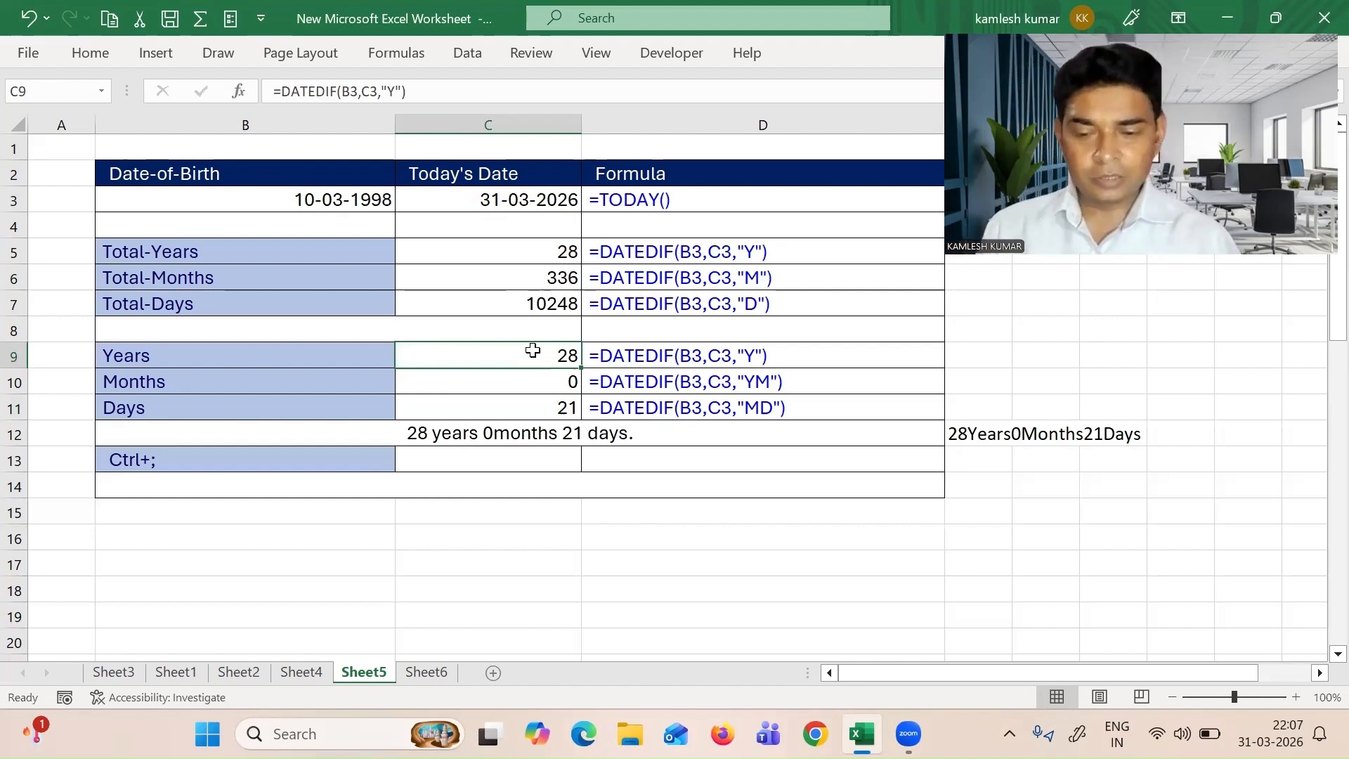
left_click(334, 199)
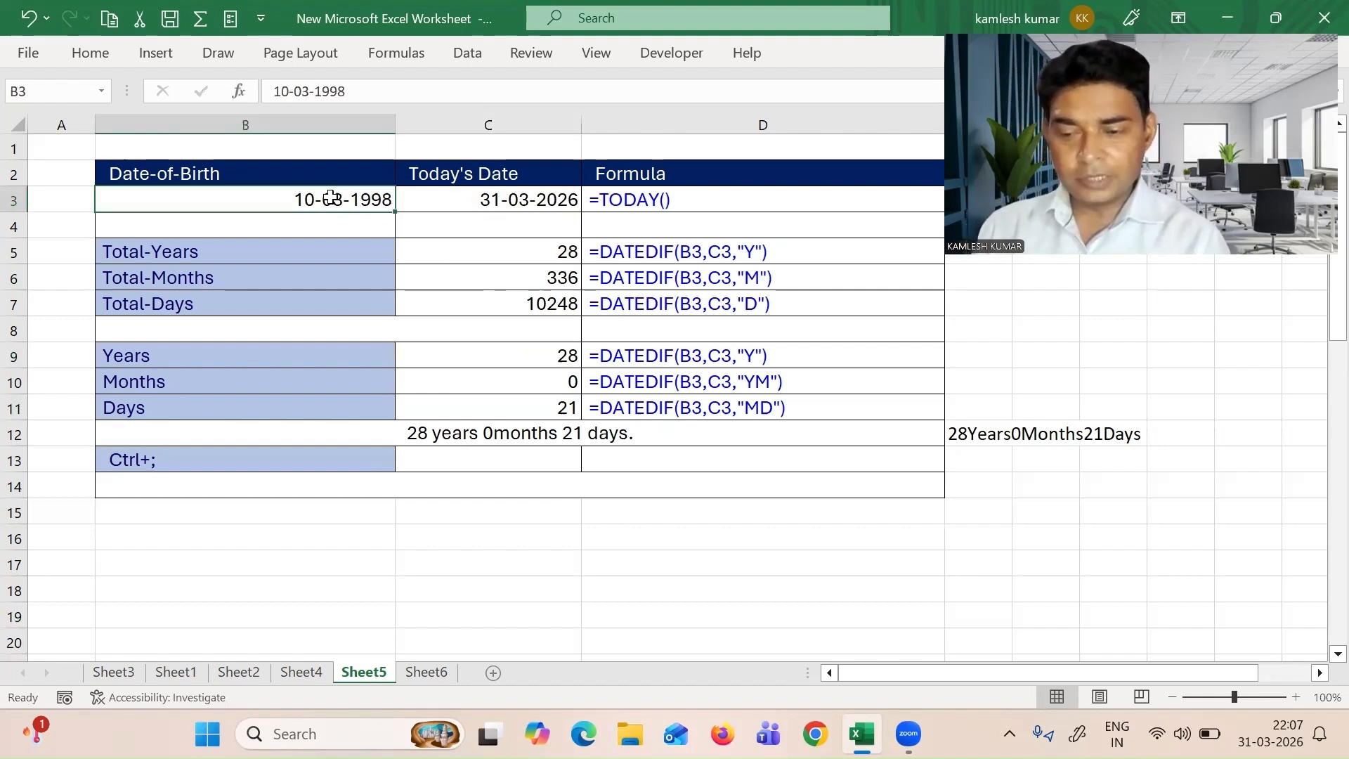
double_click(344, 201)
key("BackSpace")
type("2")
key("Return")
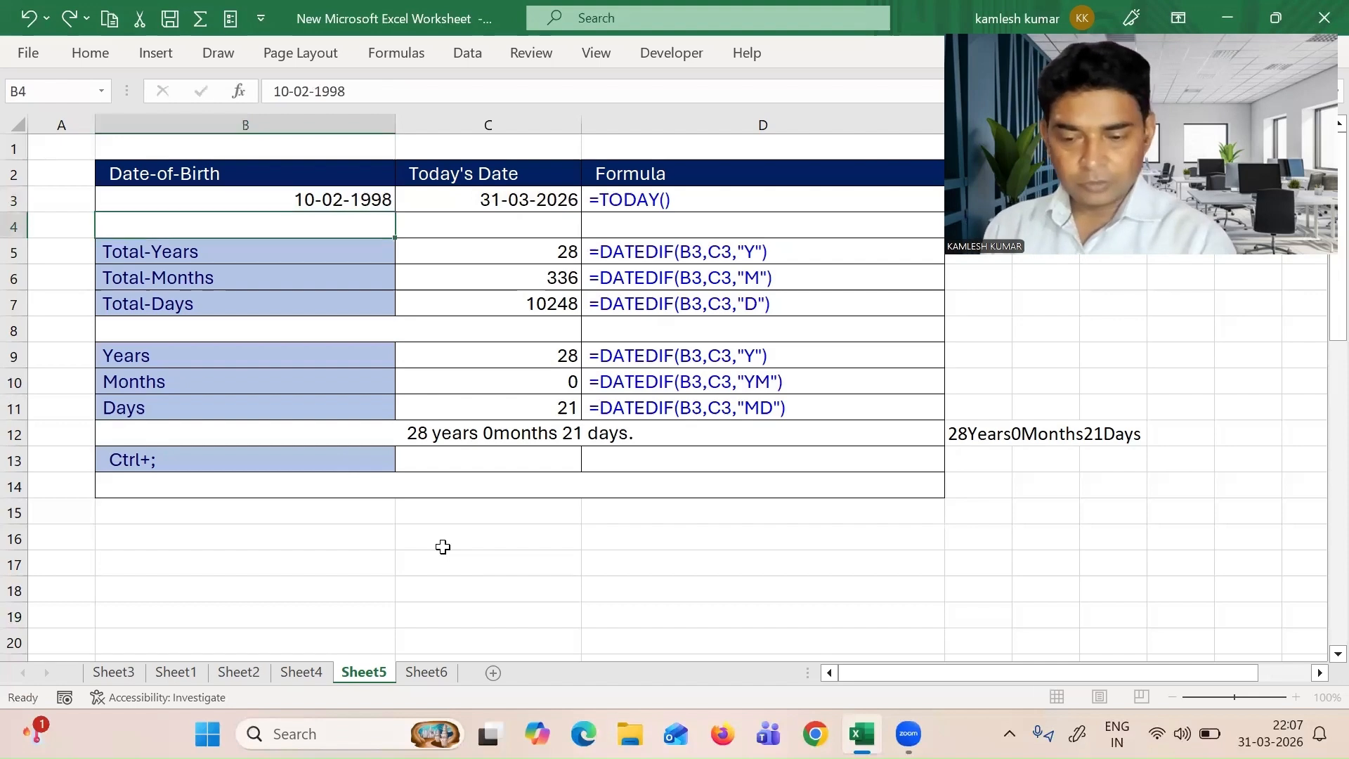
left_click(538, 385)
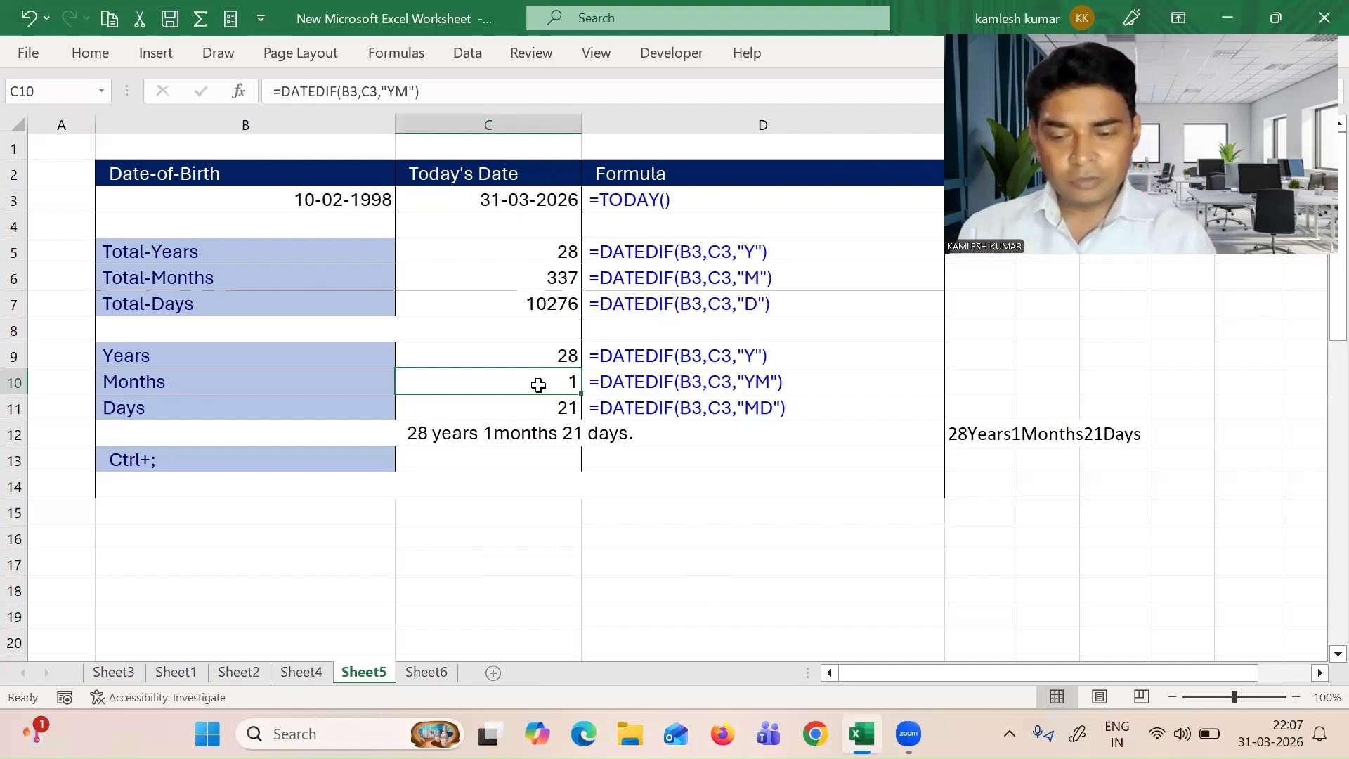
Calculate Days in cell C11 with the formula =DATEDIF(B3,C3,"MD")
left_click(530, 413)
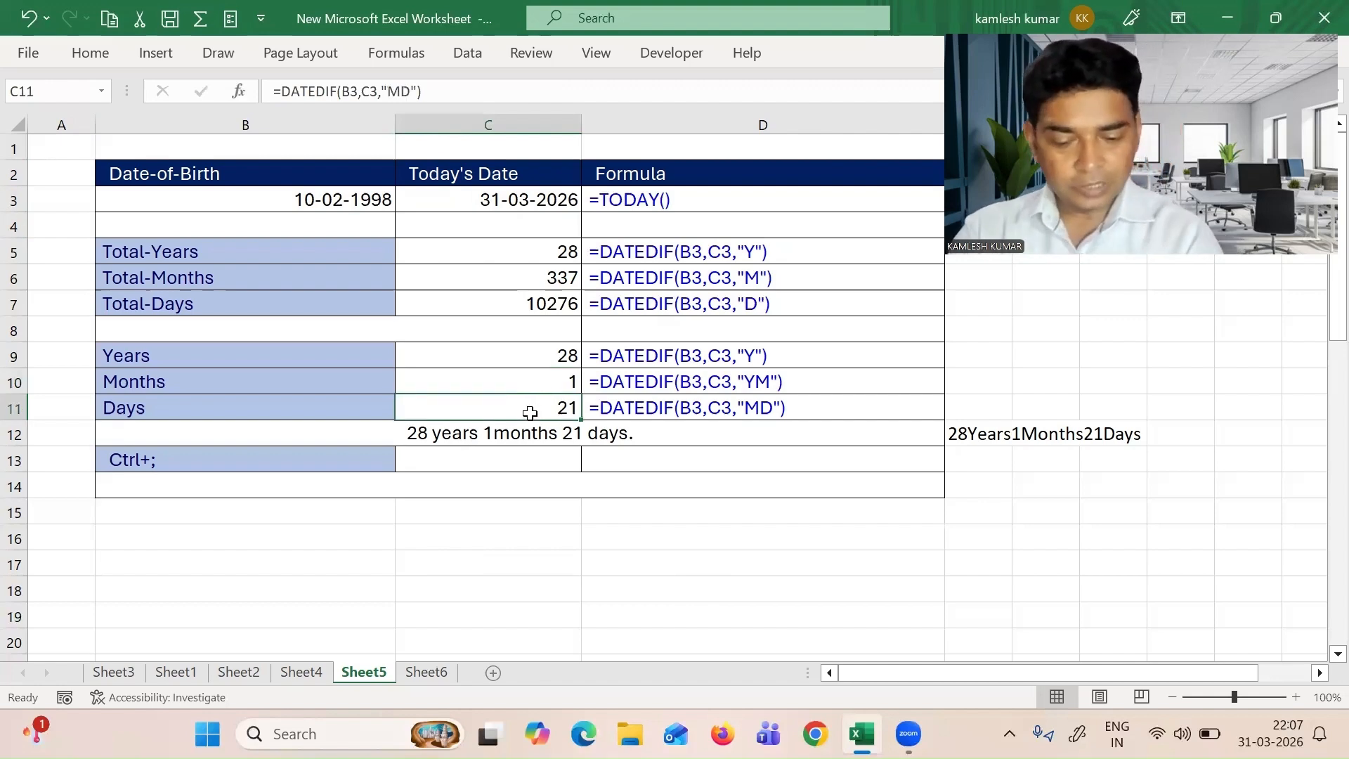
type("=date")
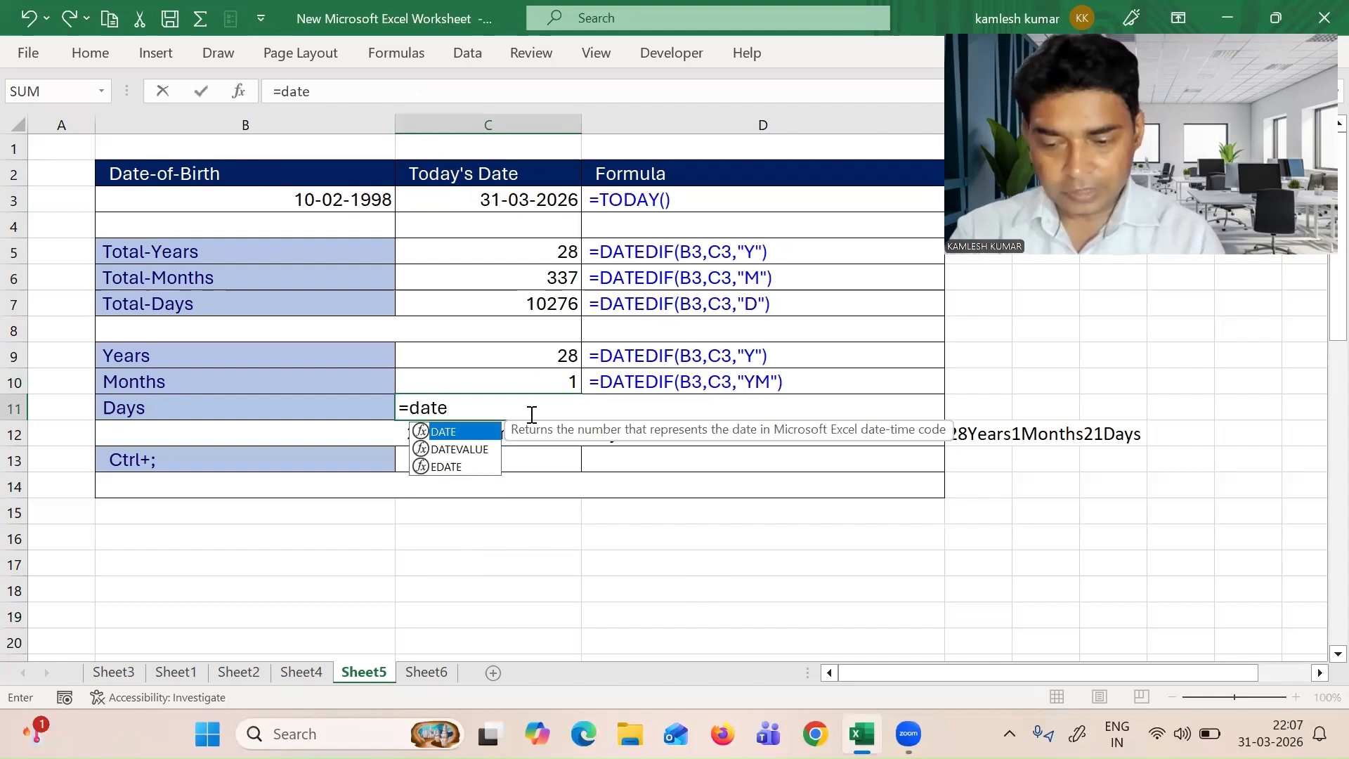
type("dif(")
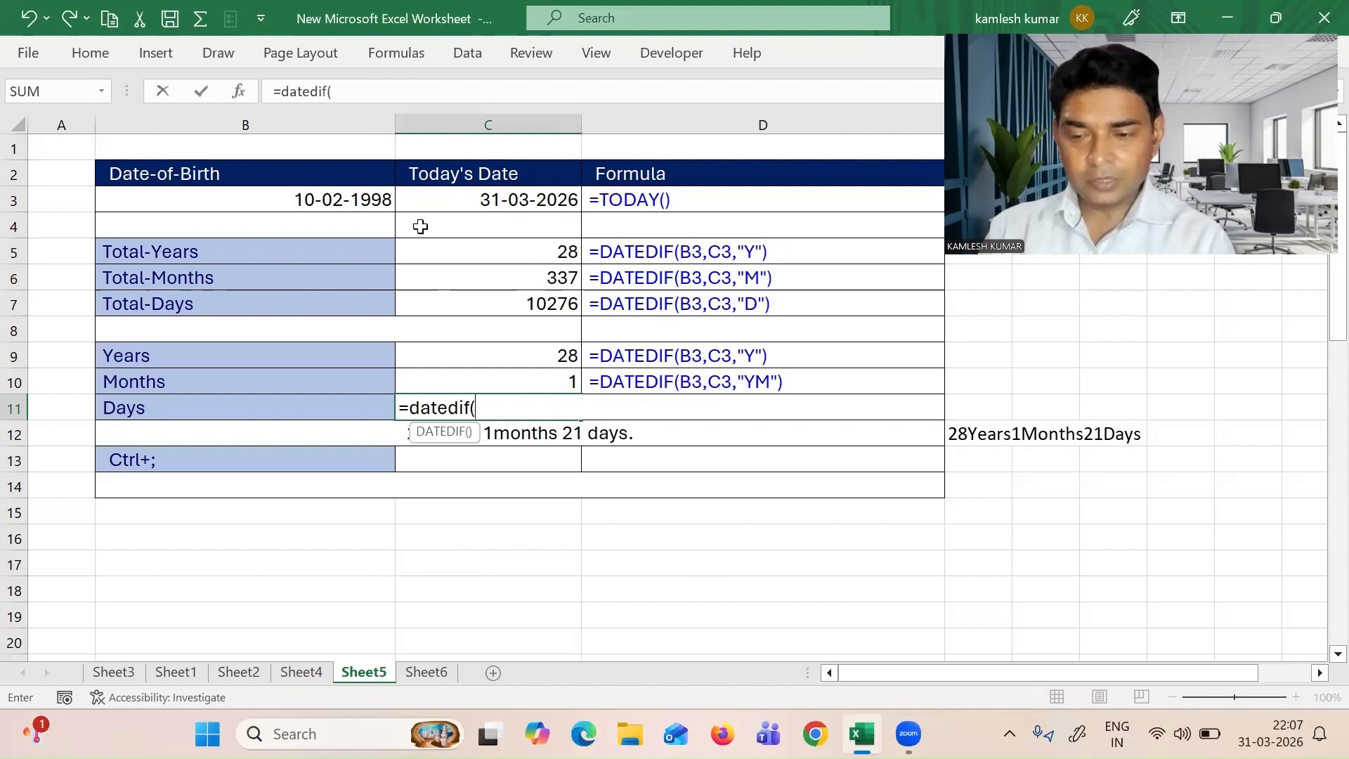
left_click(339, 203)
type(",")
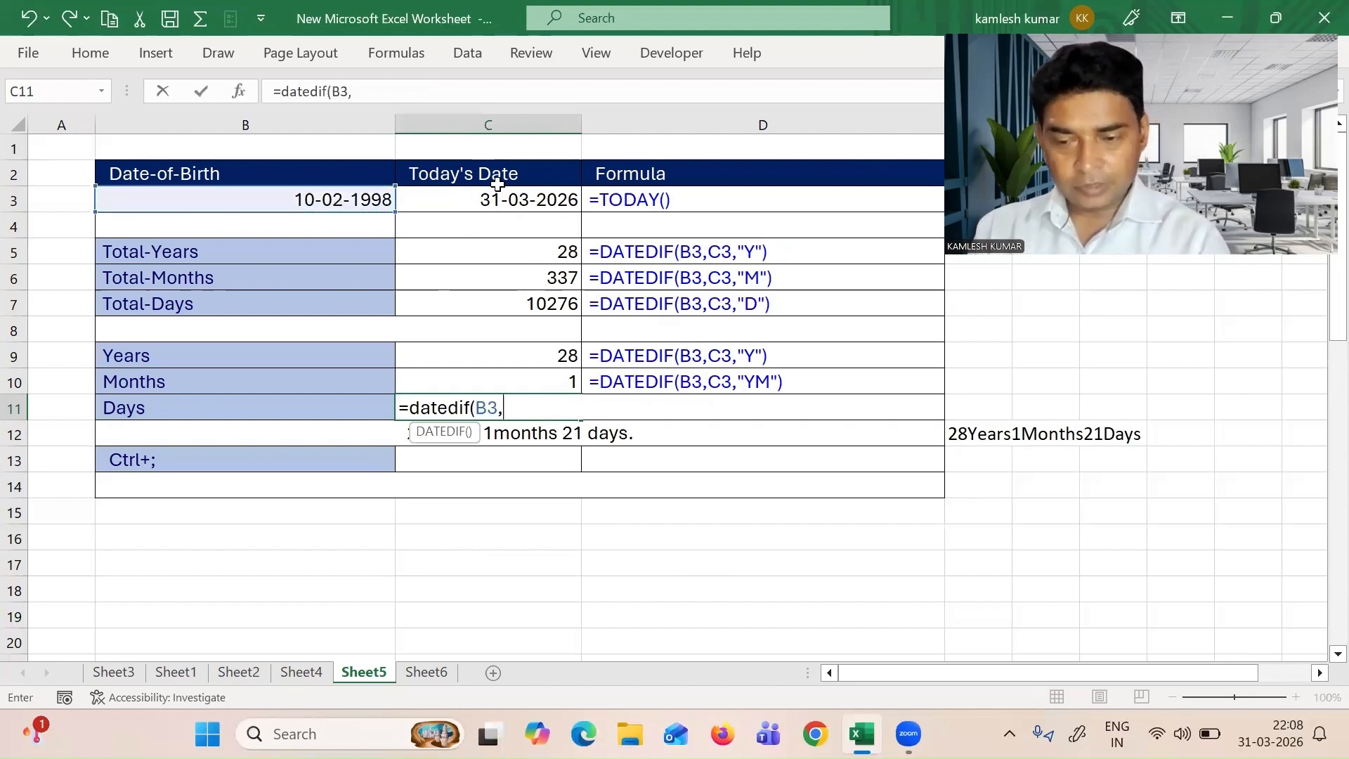
left_click(505, 198)
type(",")
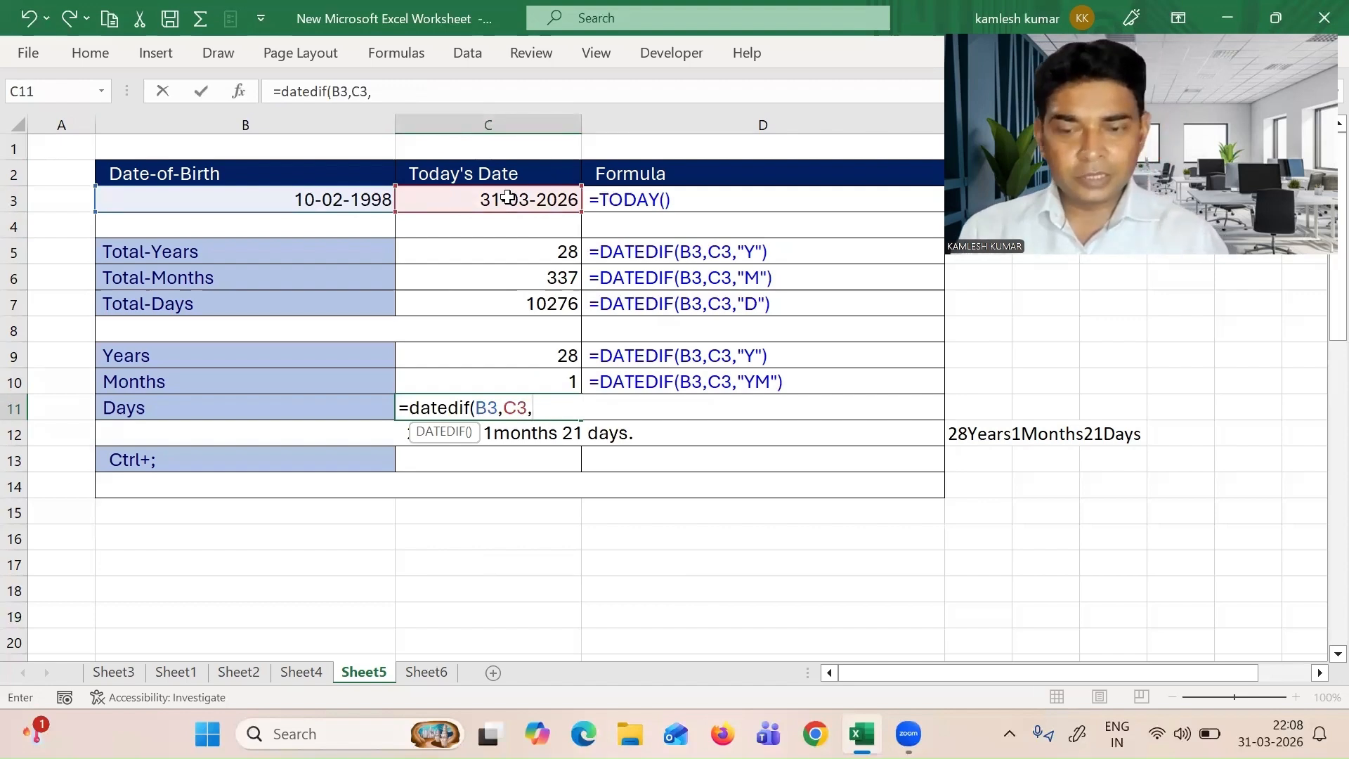
type("\"")
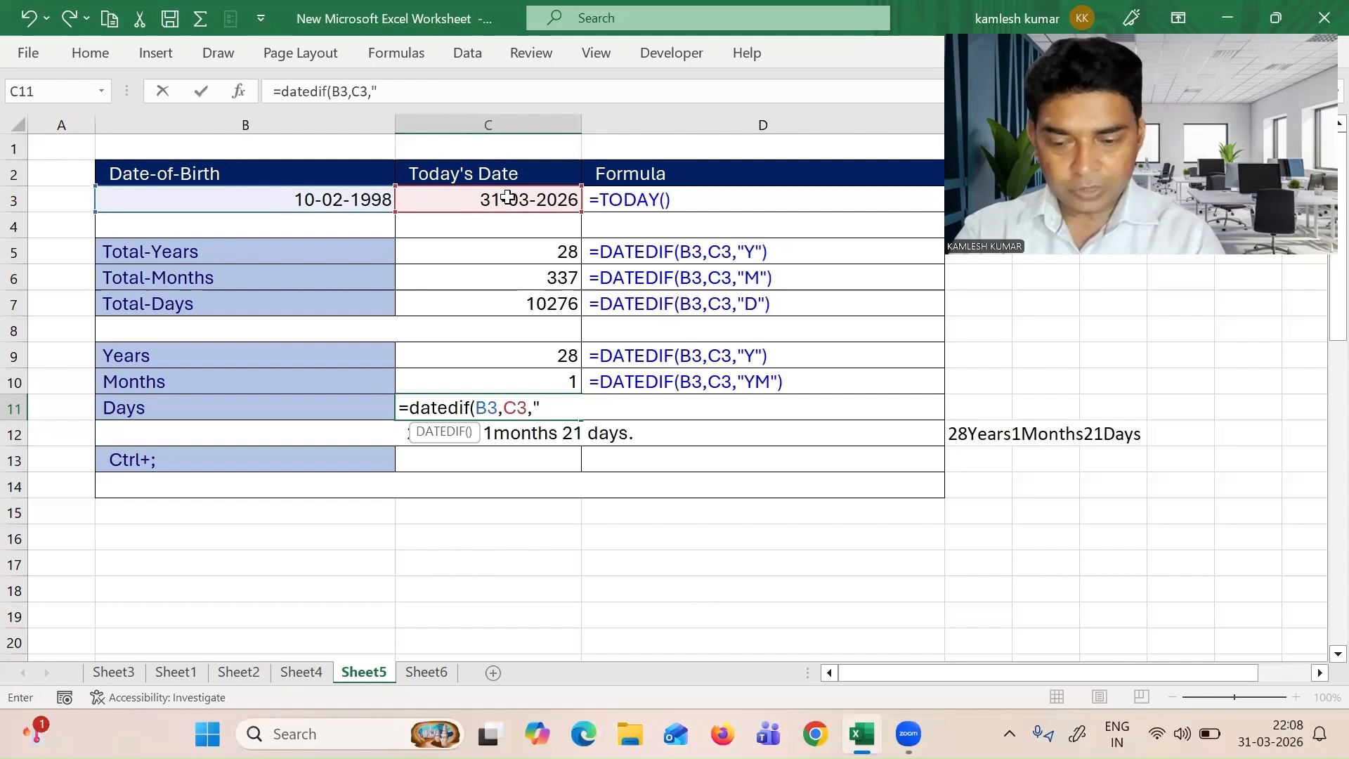
type("M")
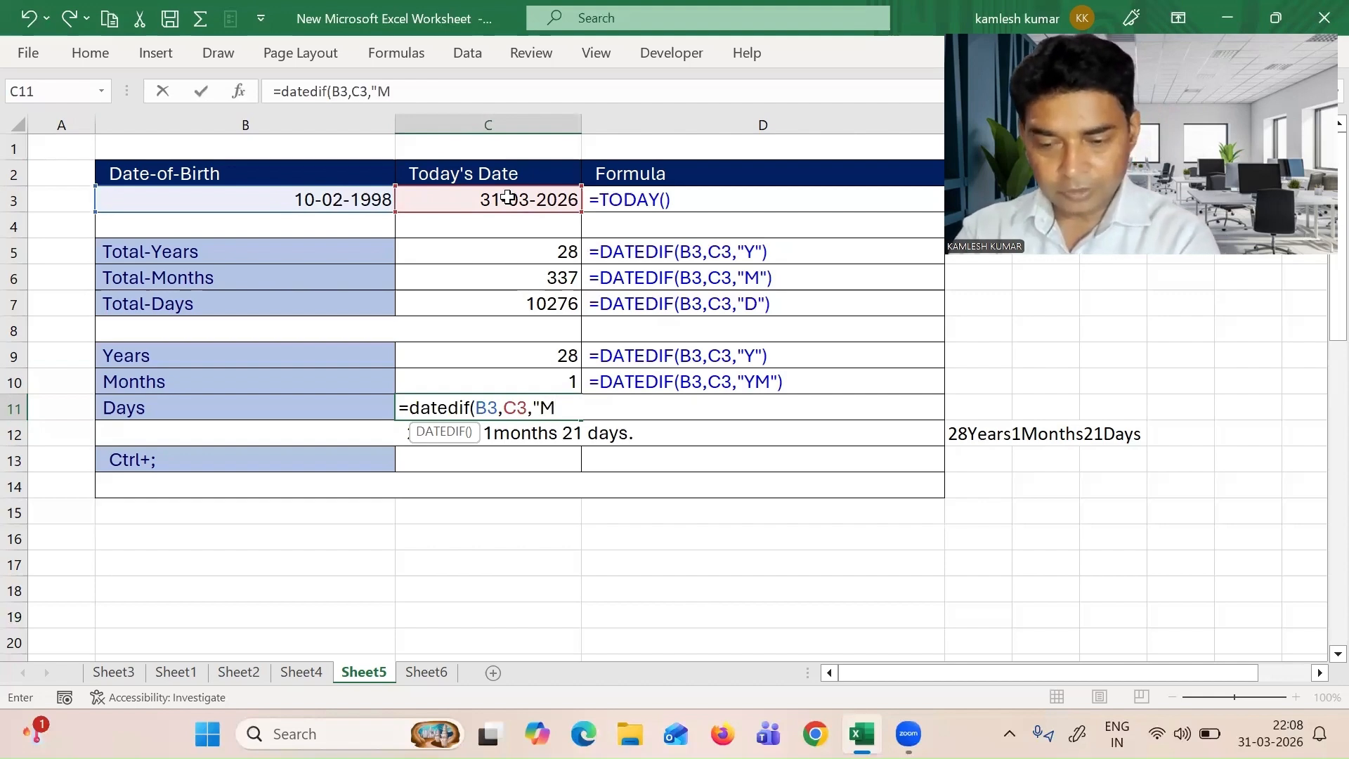
type("D\")")
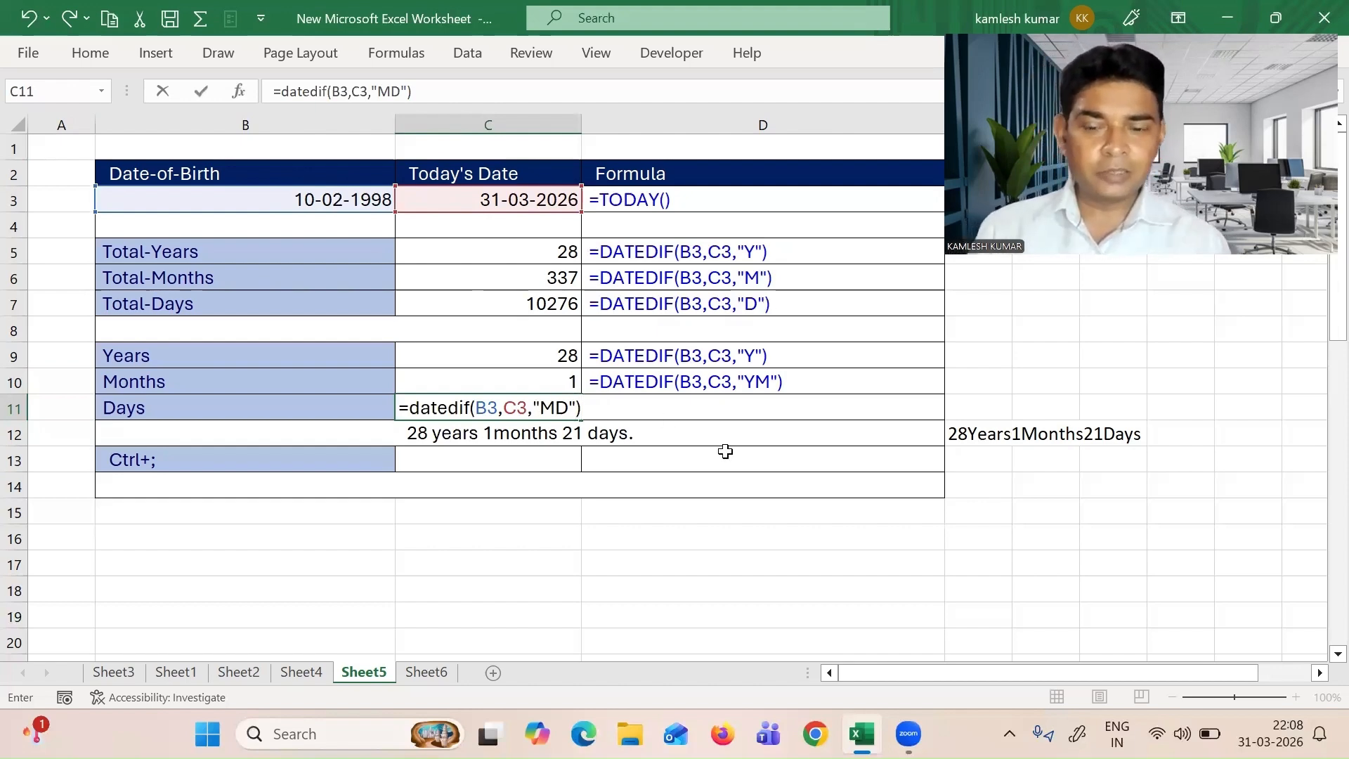
key("Return")
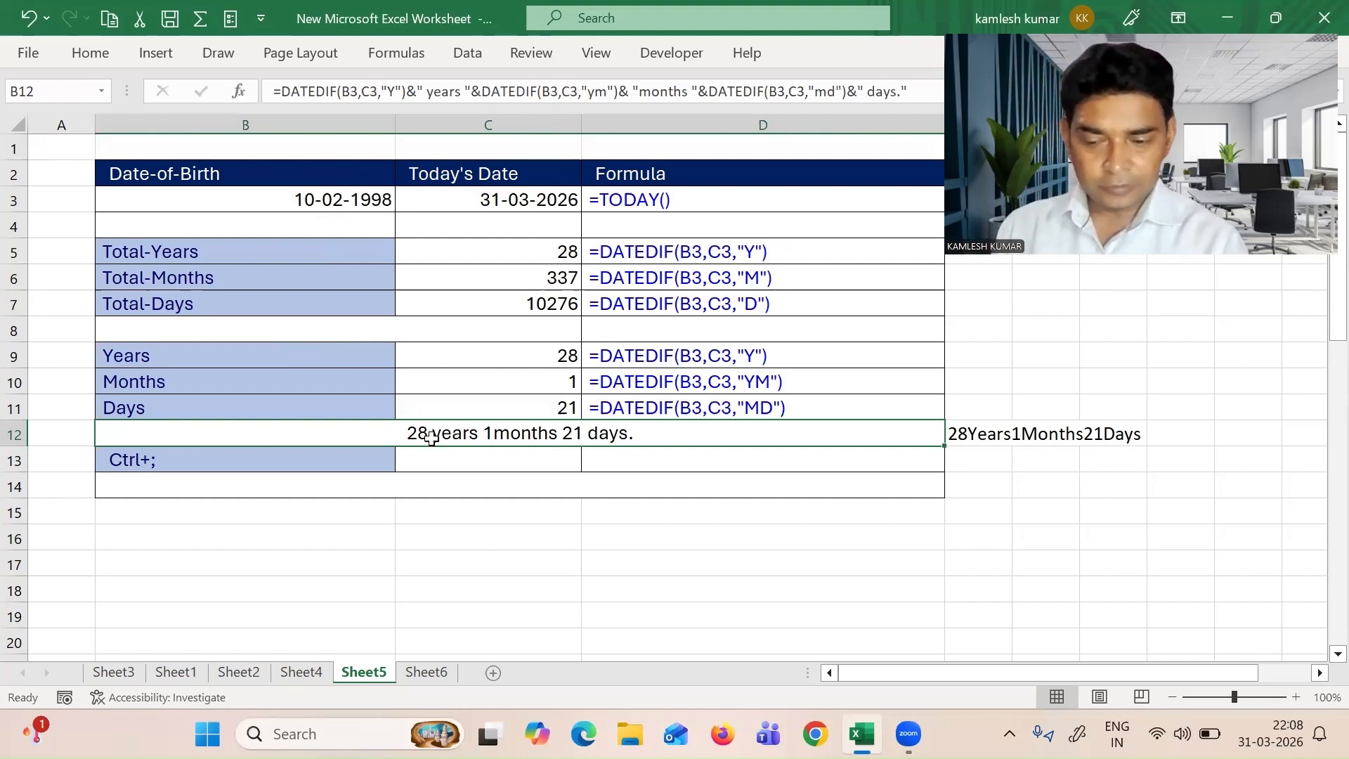
Clear the combined age text in cell B12 and check the Years, Months and Days formulas in C9 to C11
key("Delete")
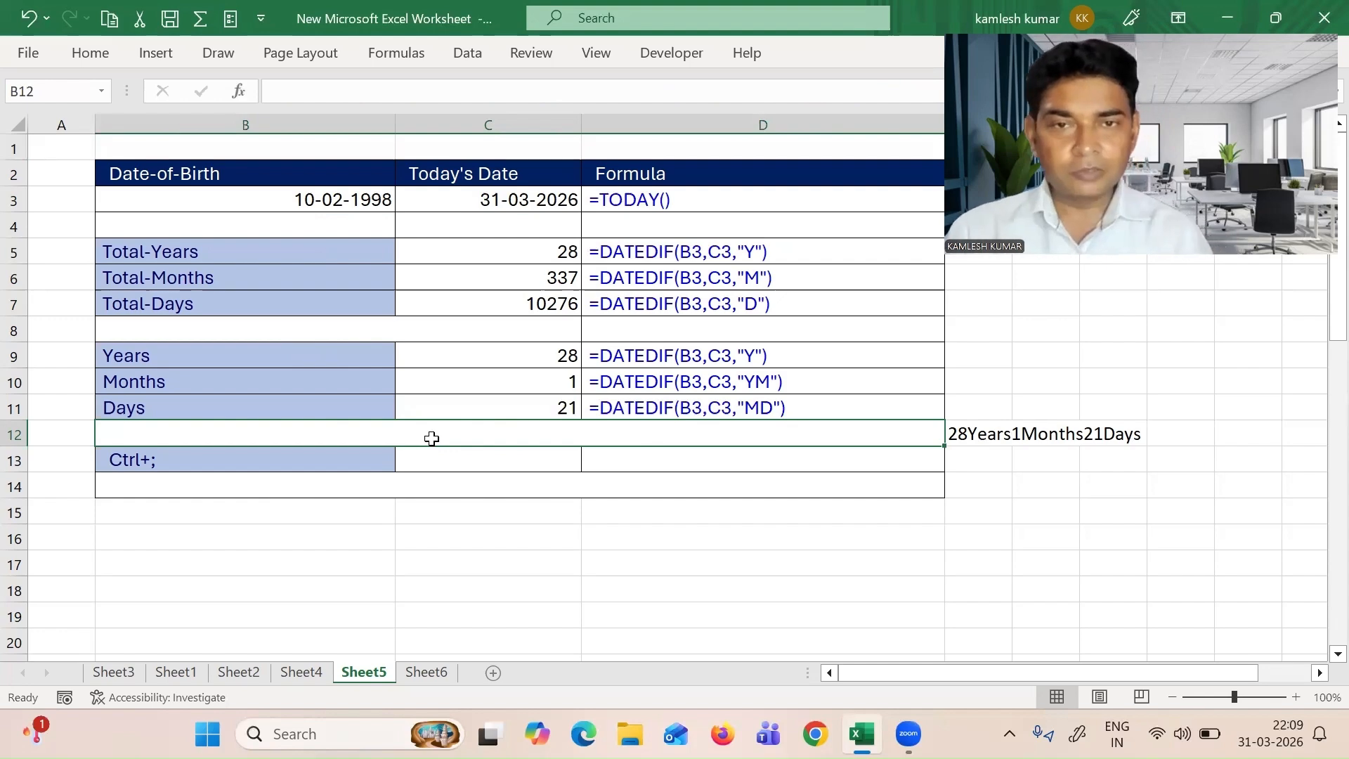
left_click(543, 353)
left_click(513, 379)
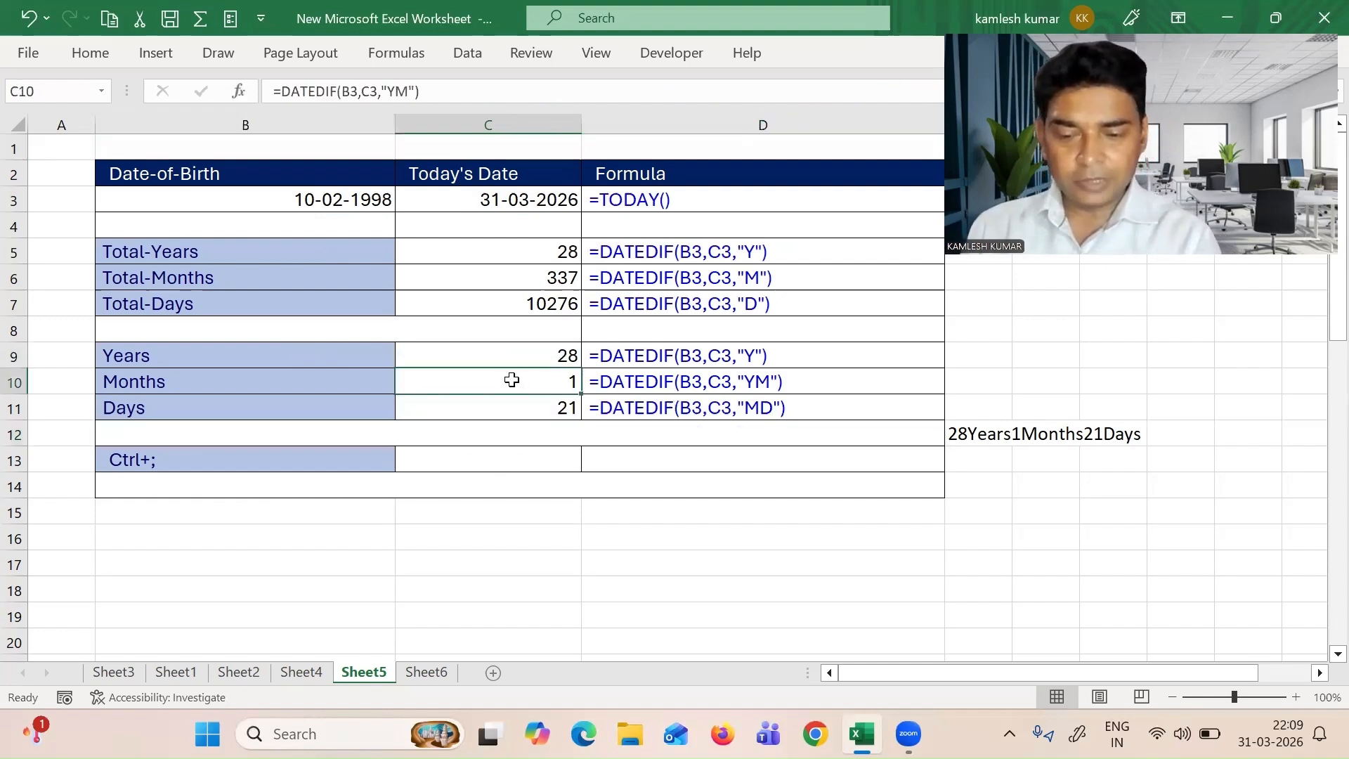
left_click(524, 407)
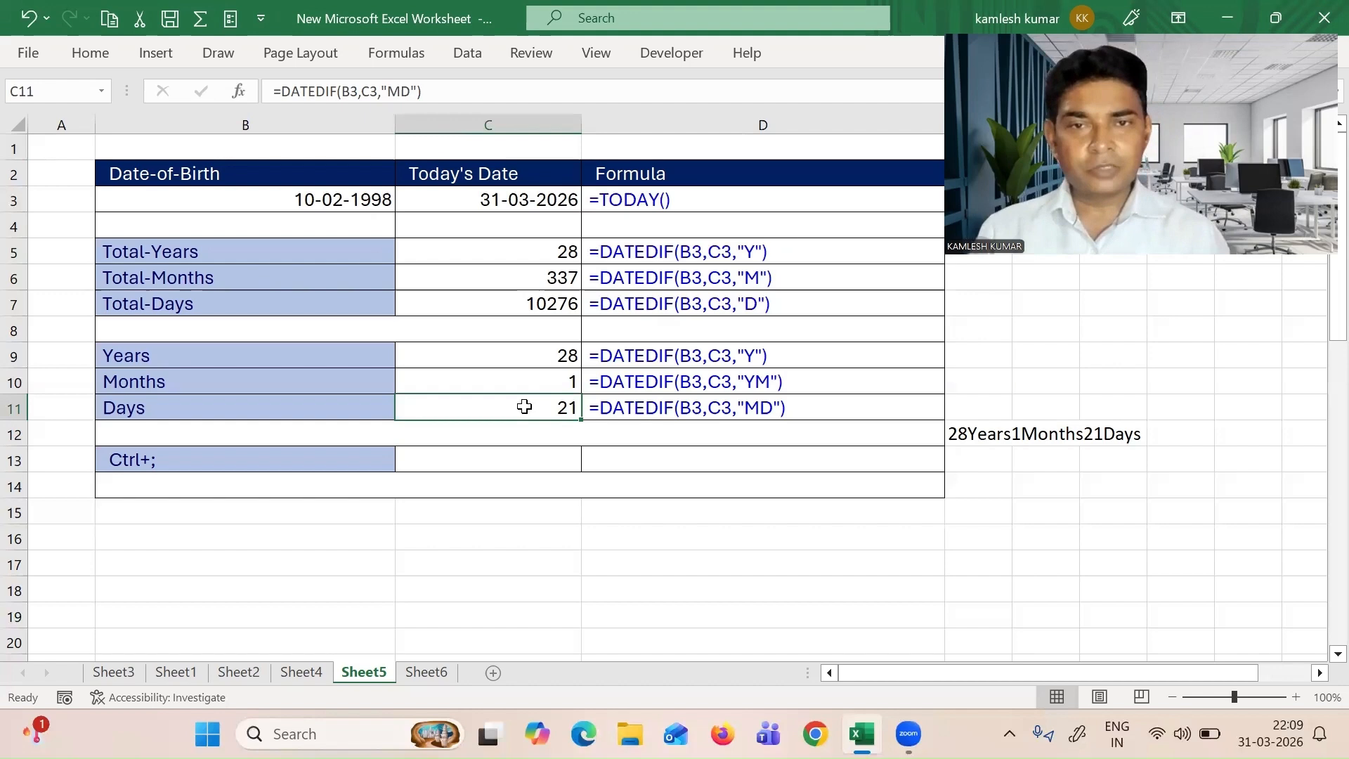
Calculate the years in cell B12 with the formula =DATEDIF(B3,C3,"Y")
left_click(473, 438)
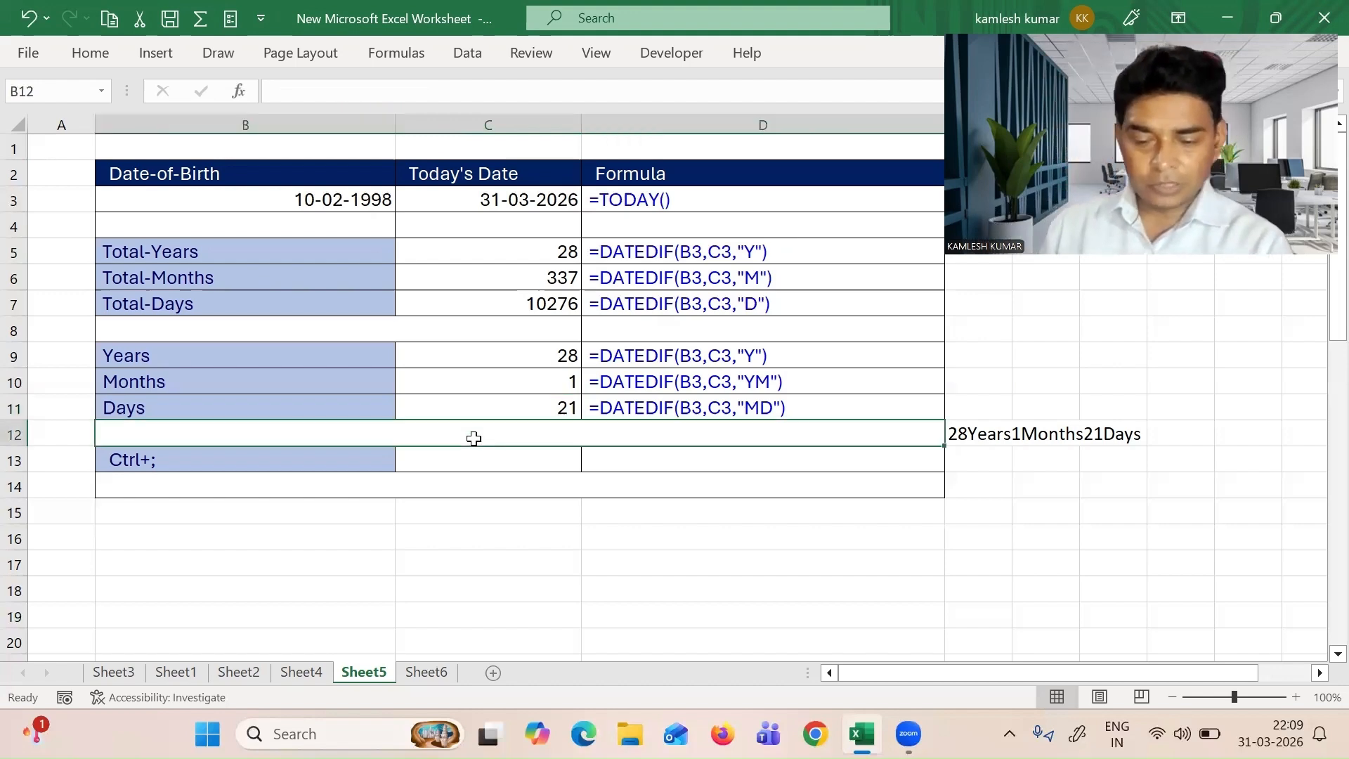
type("=")
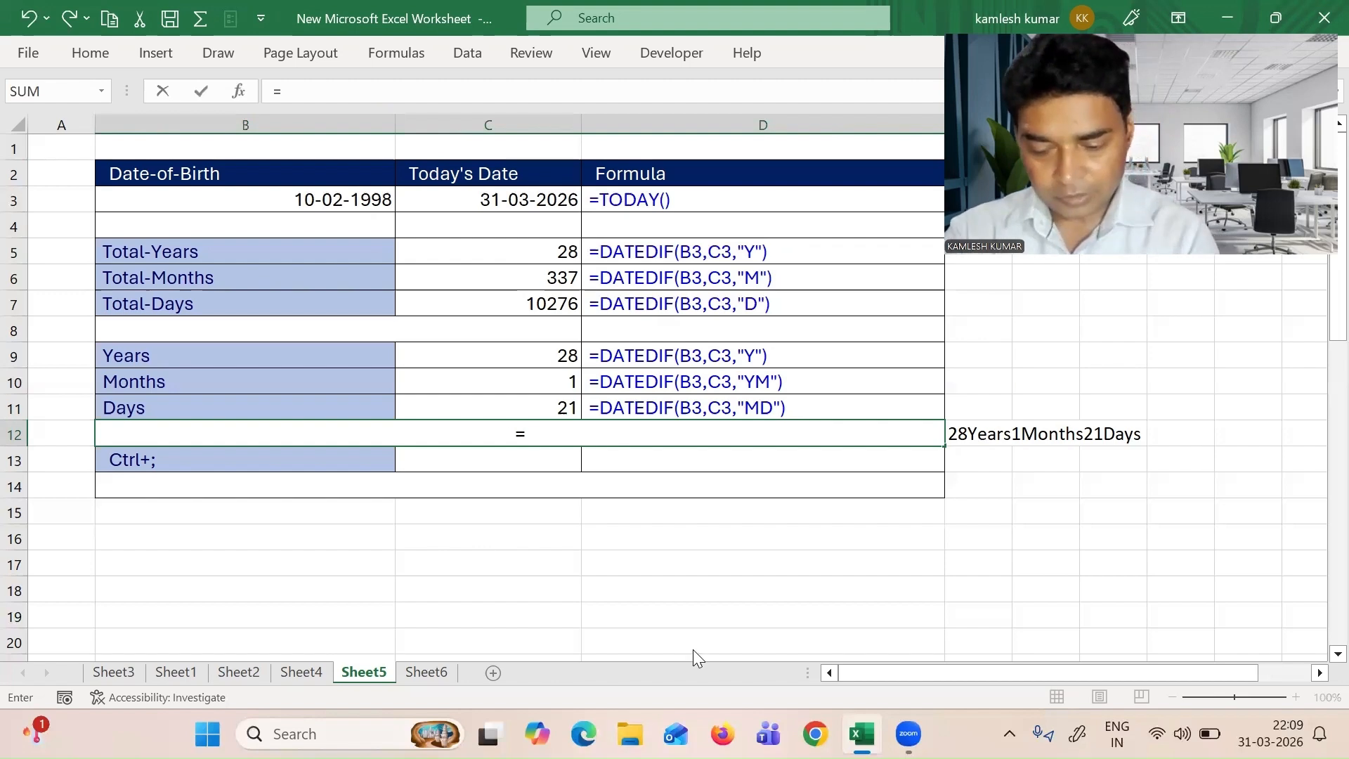
type("datedif(")
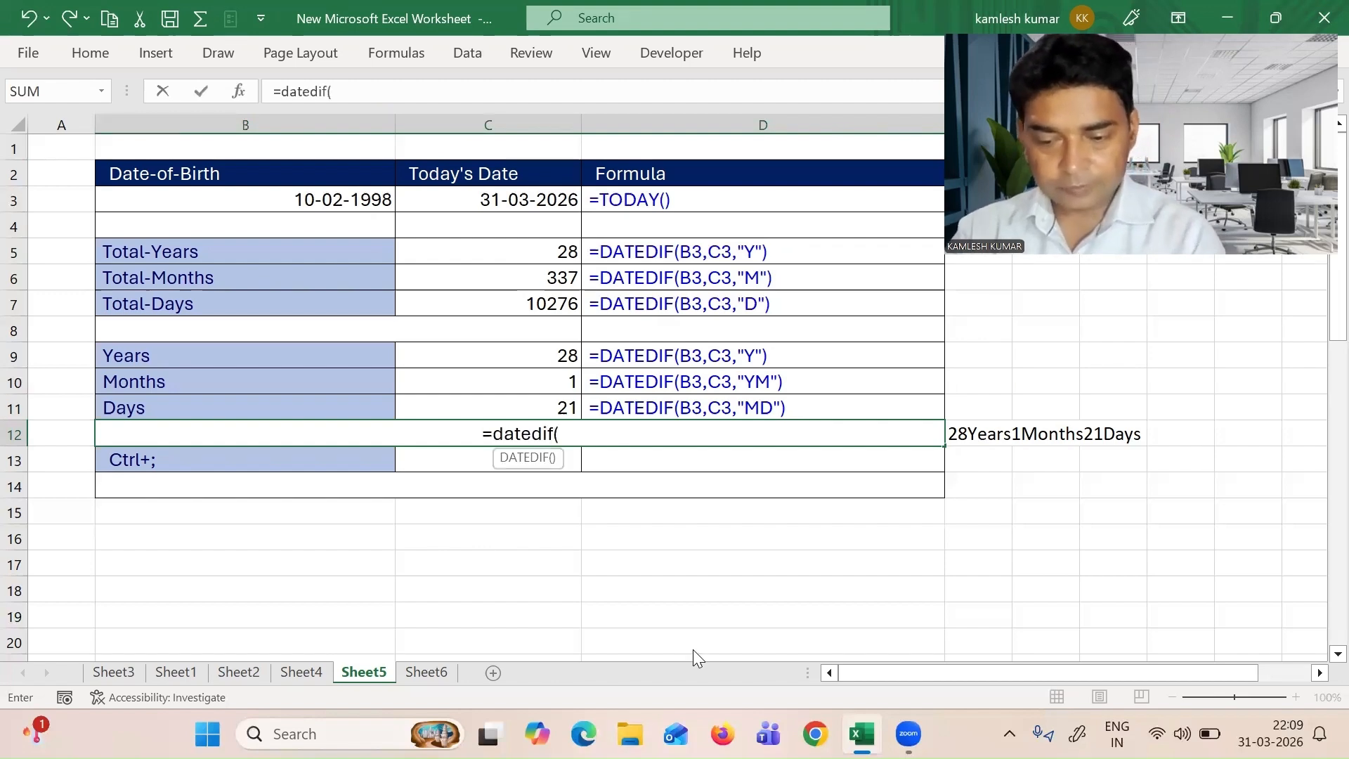
left_click(360, 206)
type(",")
left_click(460, 200)
type(",")
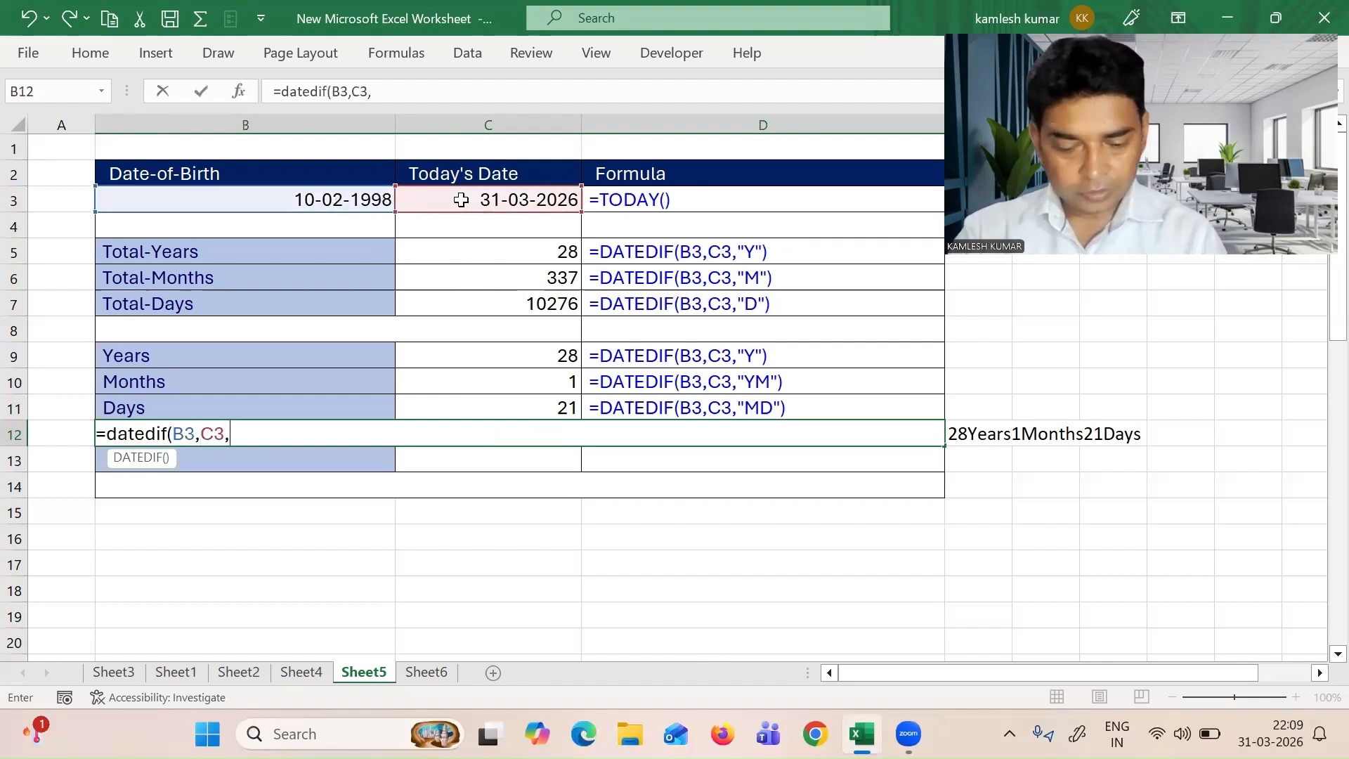
type("\"Y\"")
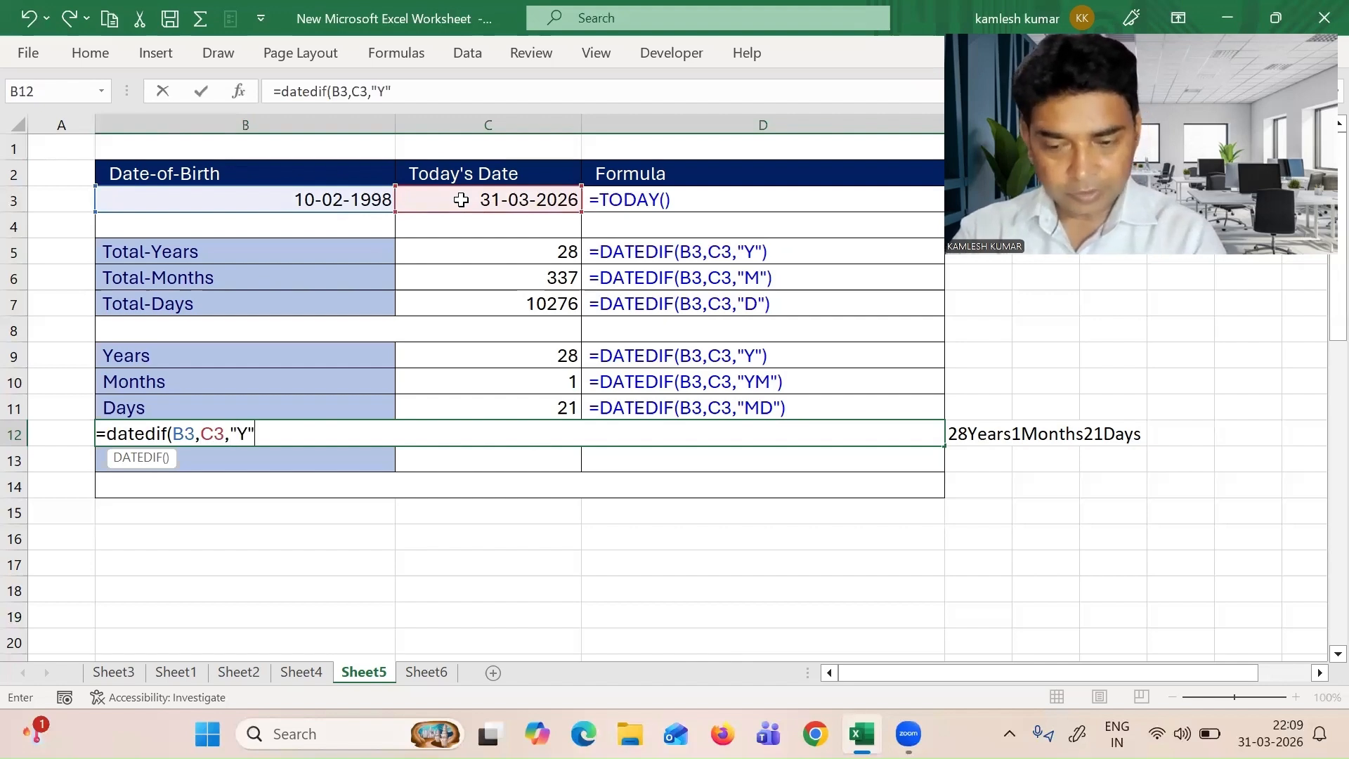
type(")")
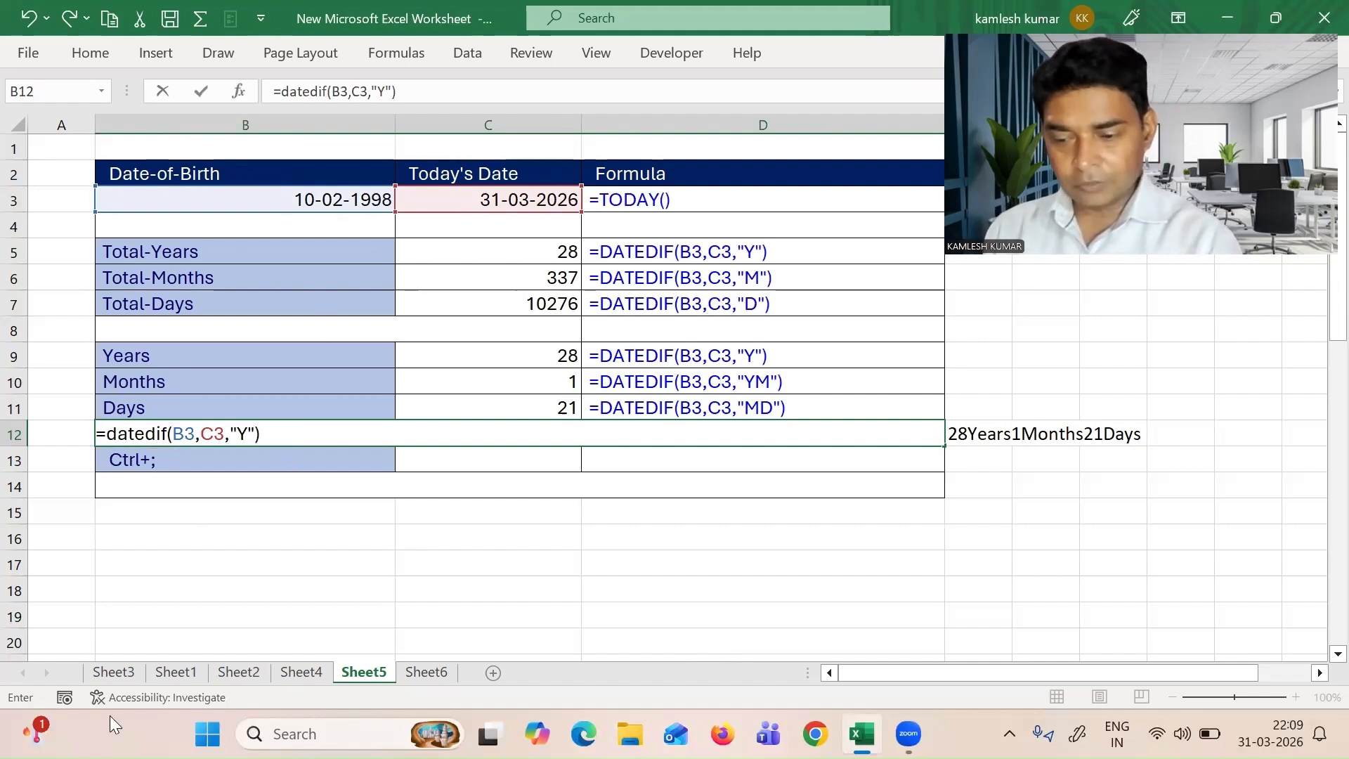
key("Return")
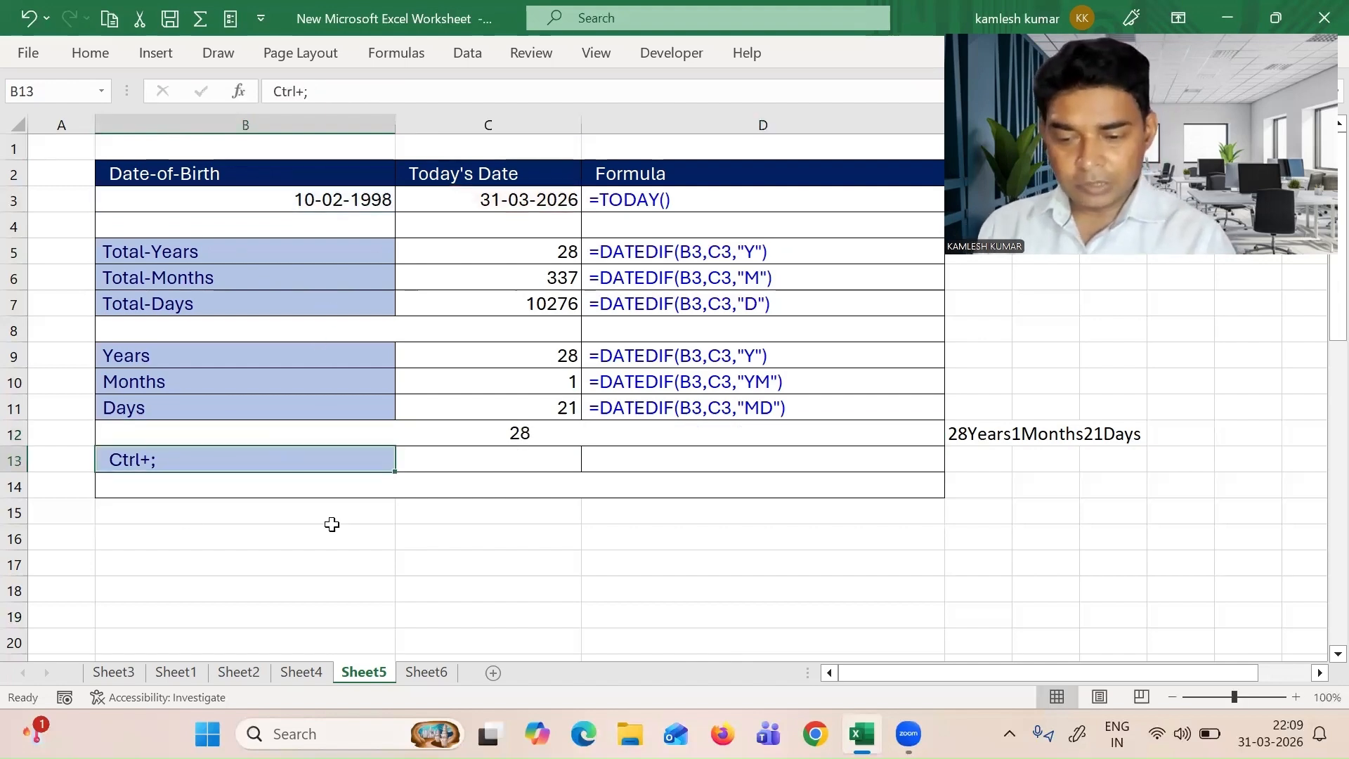
Extend the formula in B12 with & "Years" so that the label follows the number of years
left_click(458, 438)
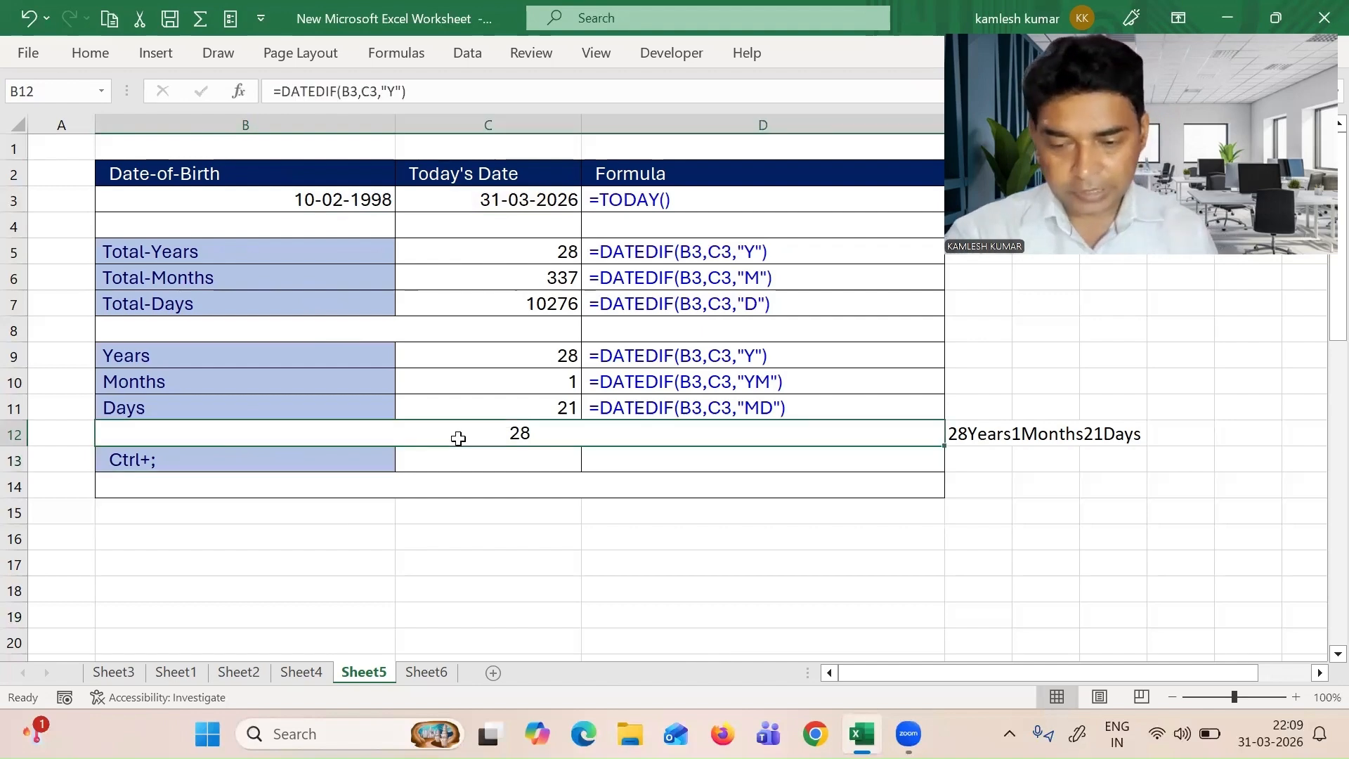
double_click(458, 438)
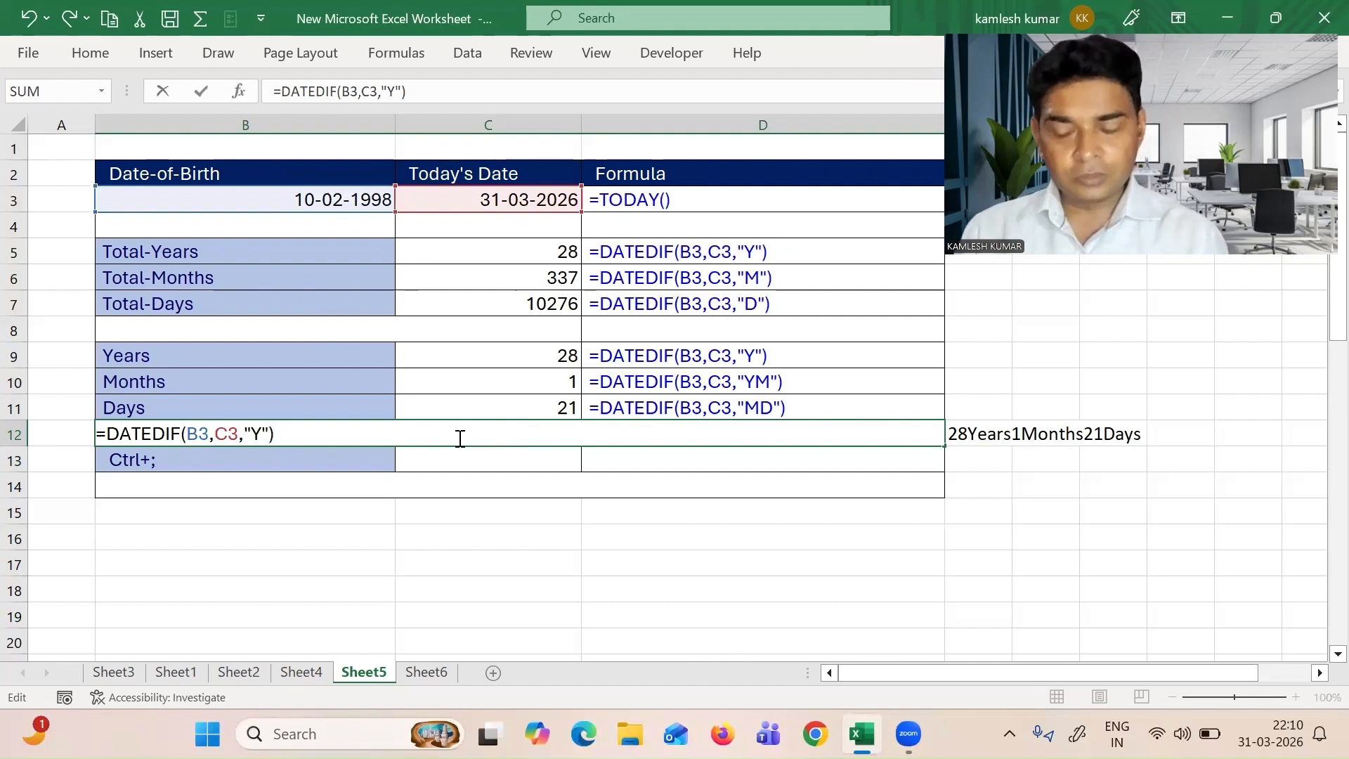
type("& ")
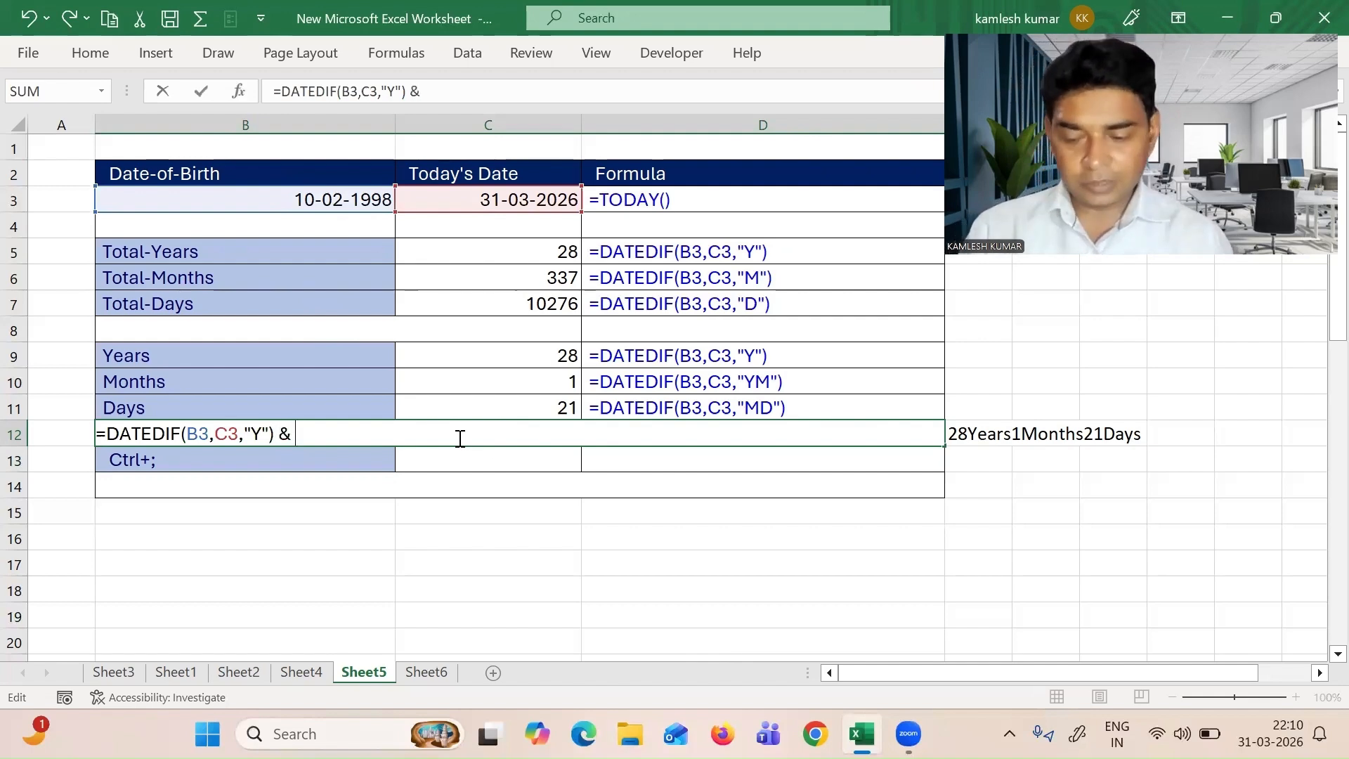
type("\"")
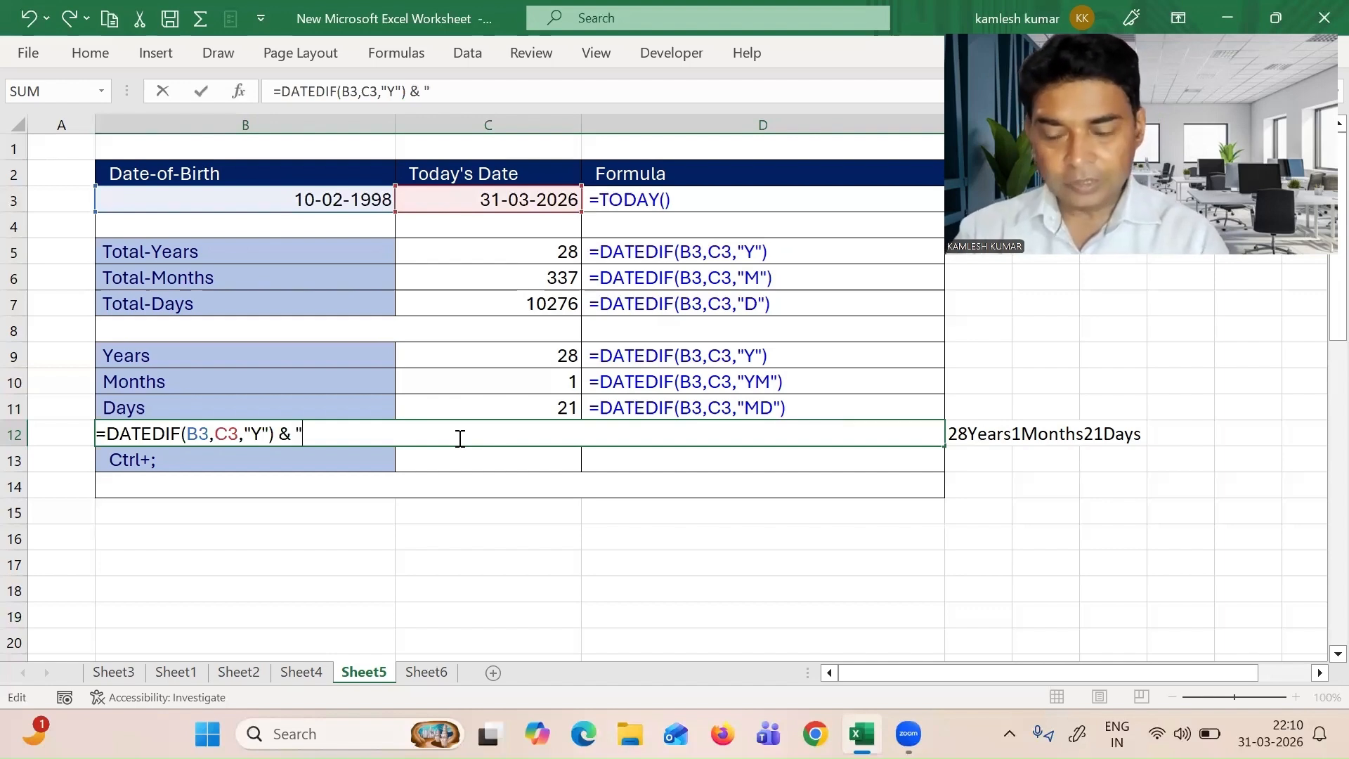
type("Years")
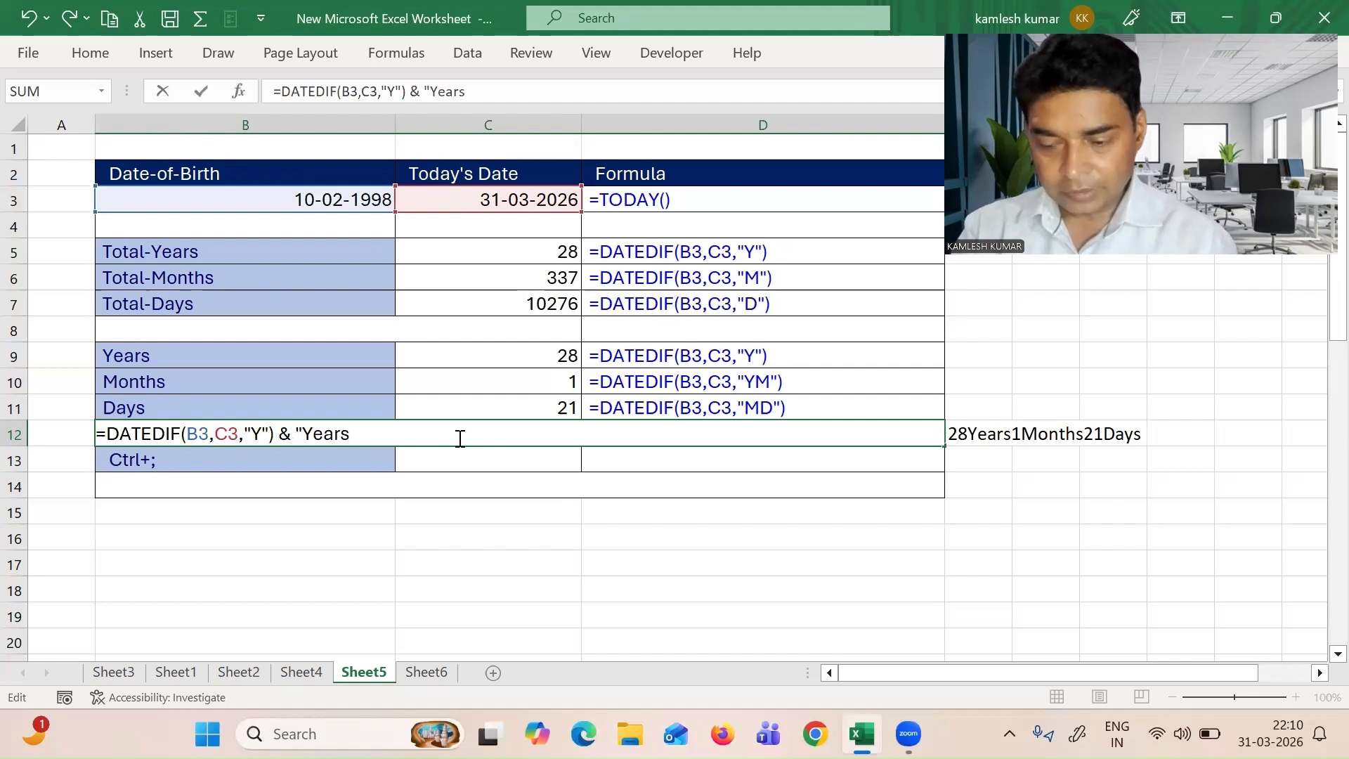
type("\"")
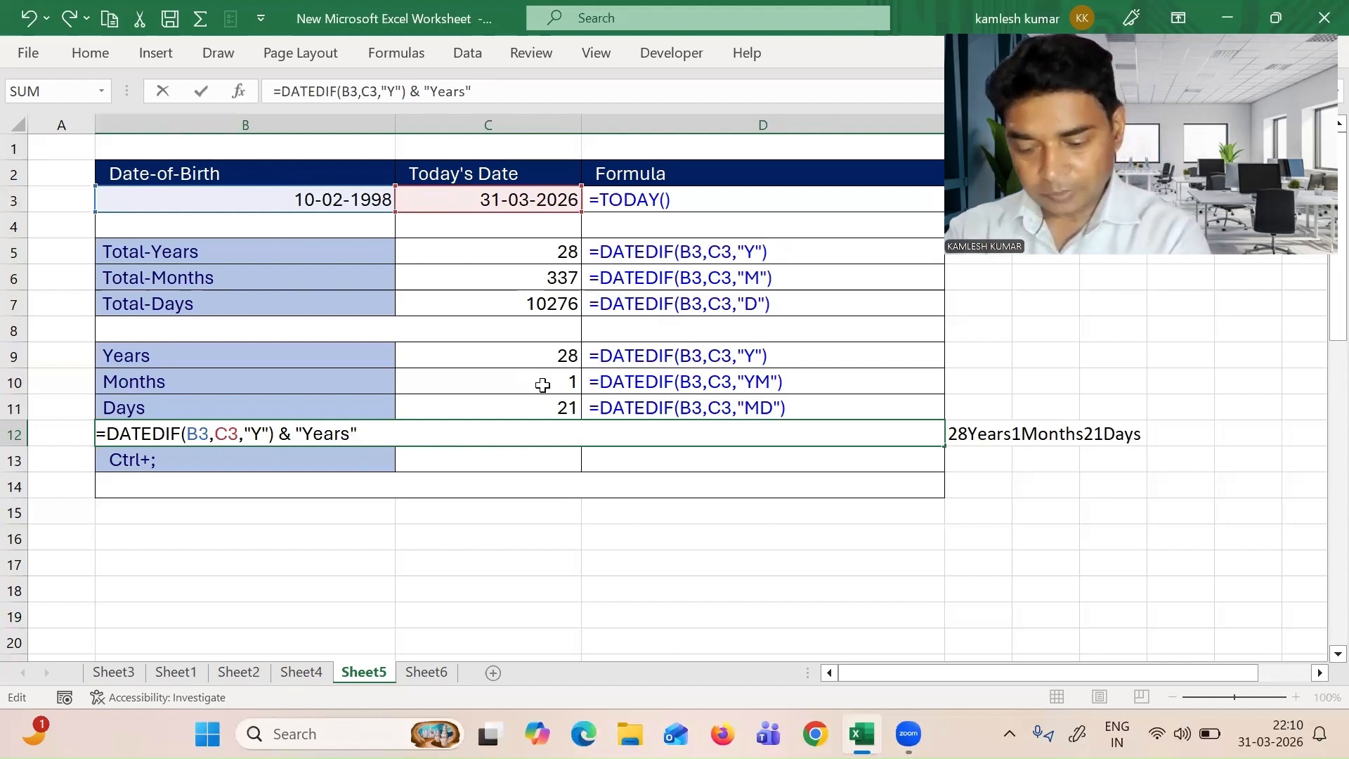
Append the months part datedif(B3,C3,"YM") & "Month" to the end of the formula in B12
type("date")
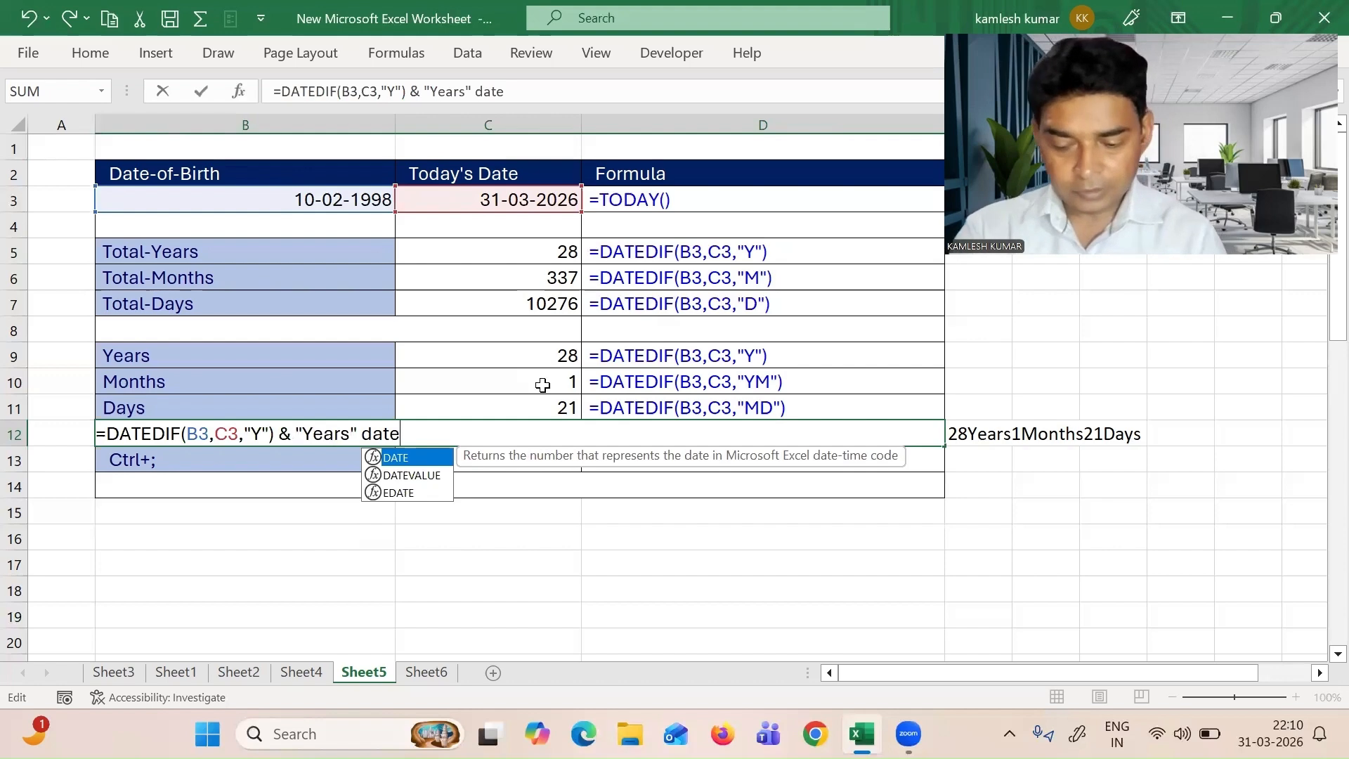
type("dif")
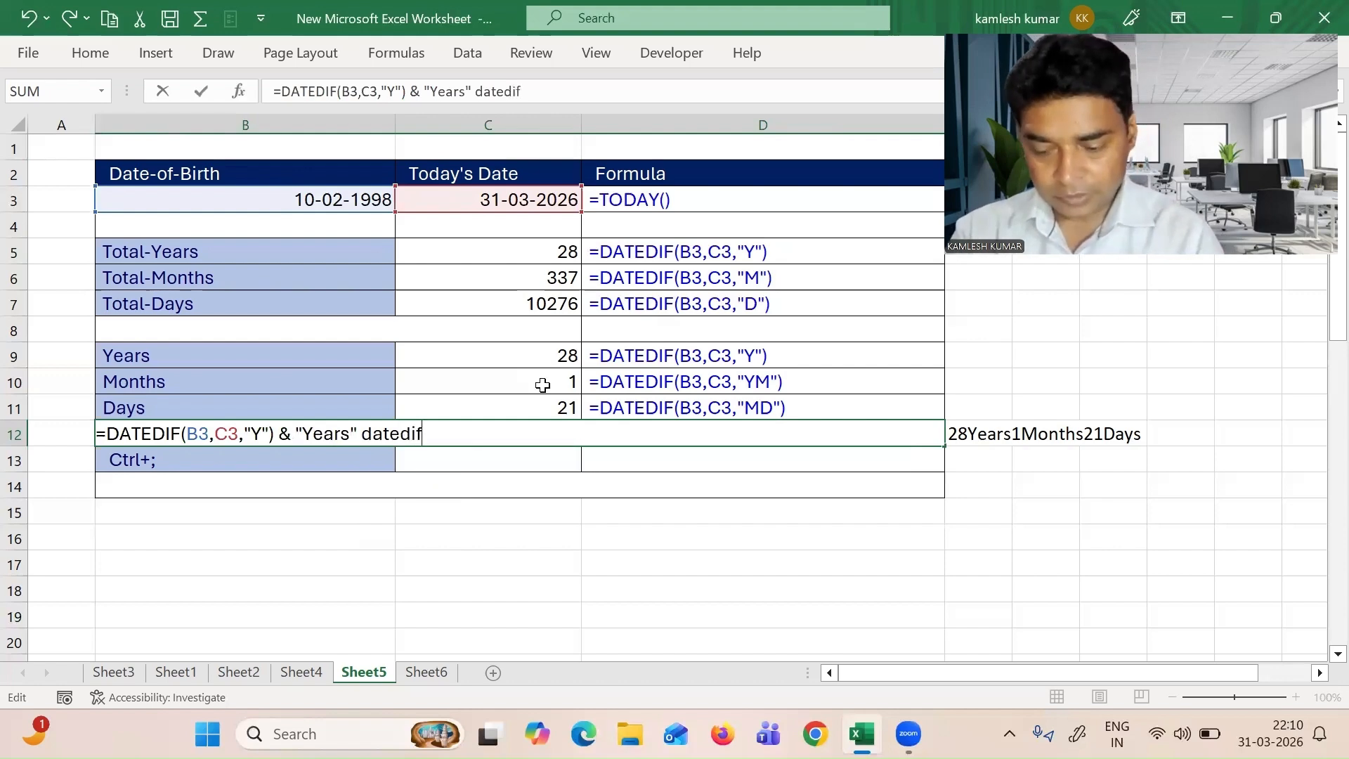
type("(")
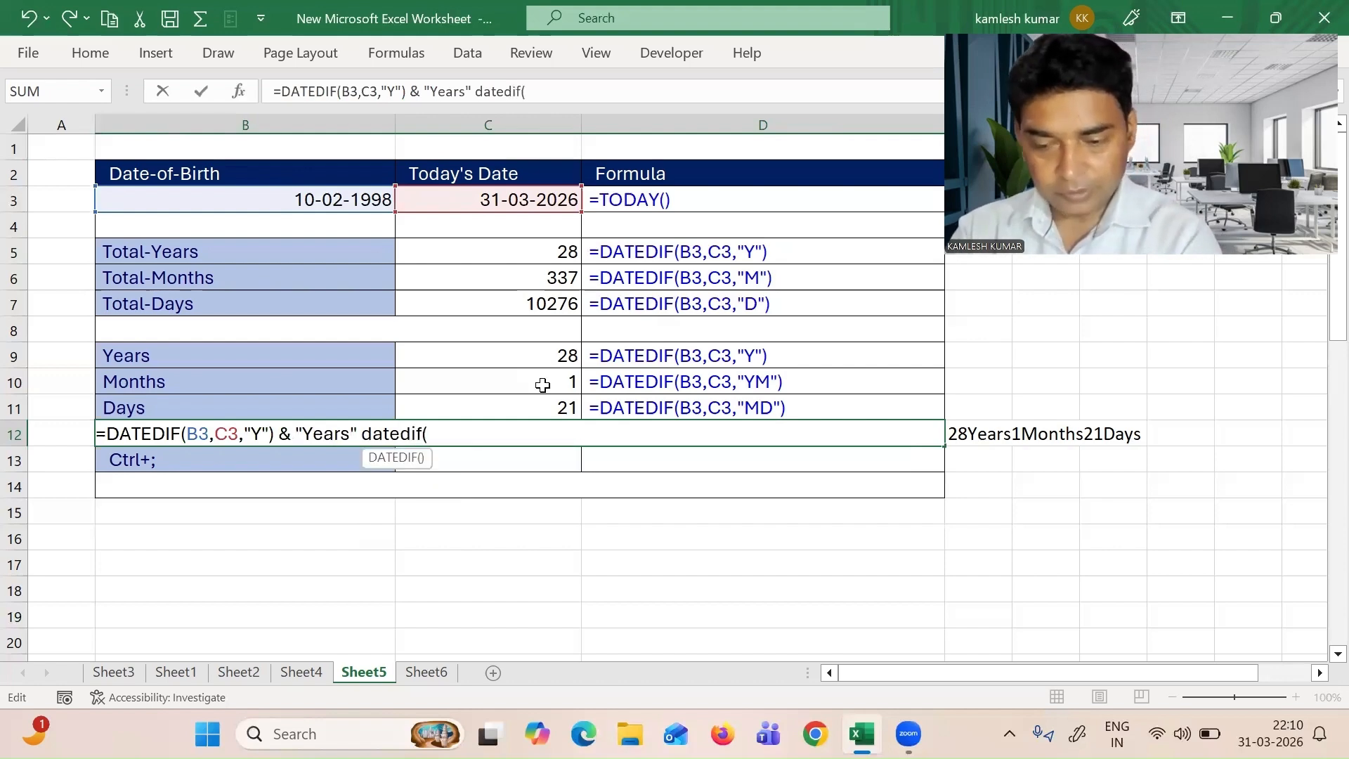
left_click(295, 198)
type(",")
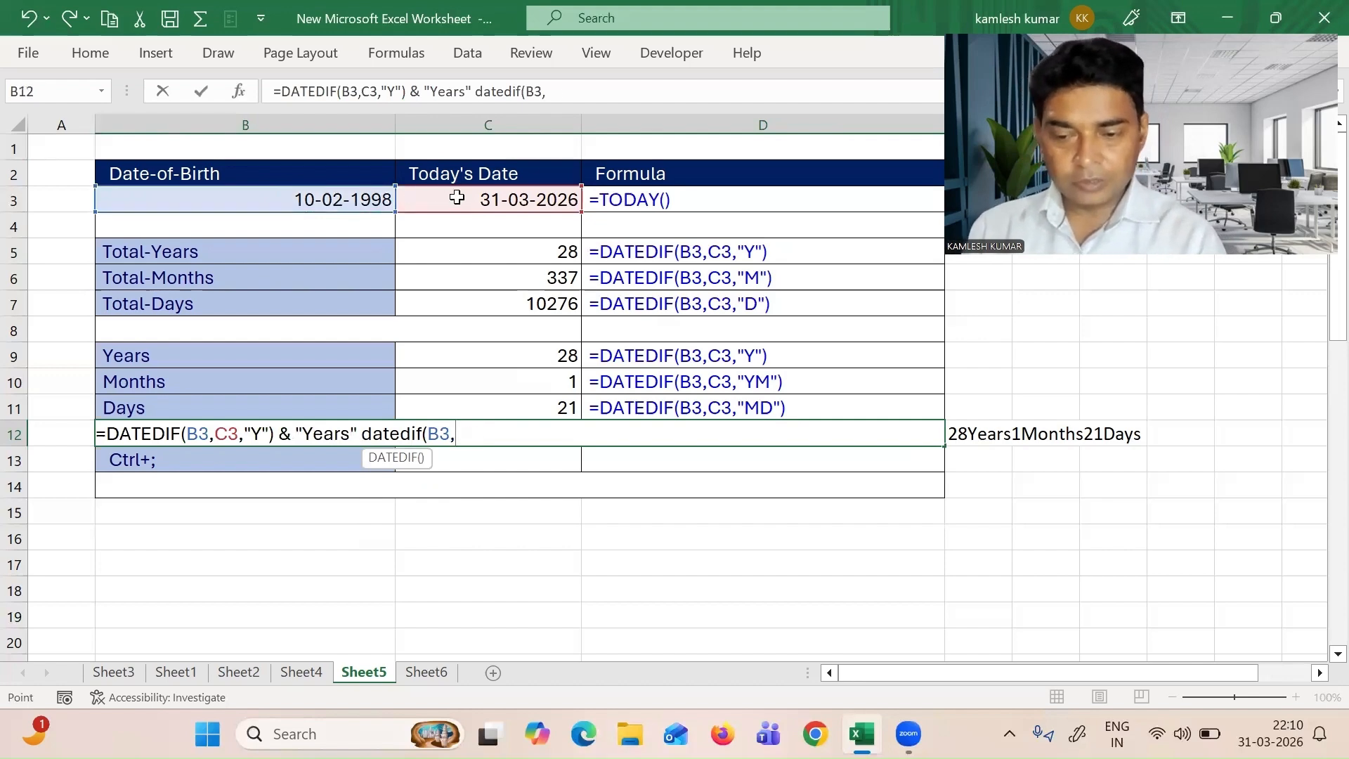
left_click(456, 197)
type(",")
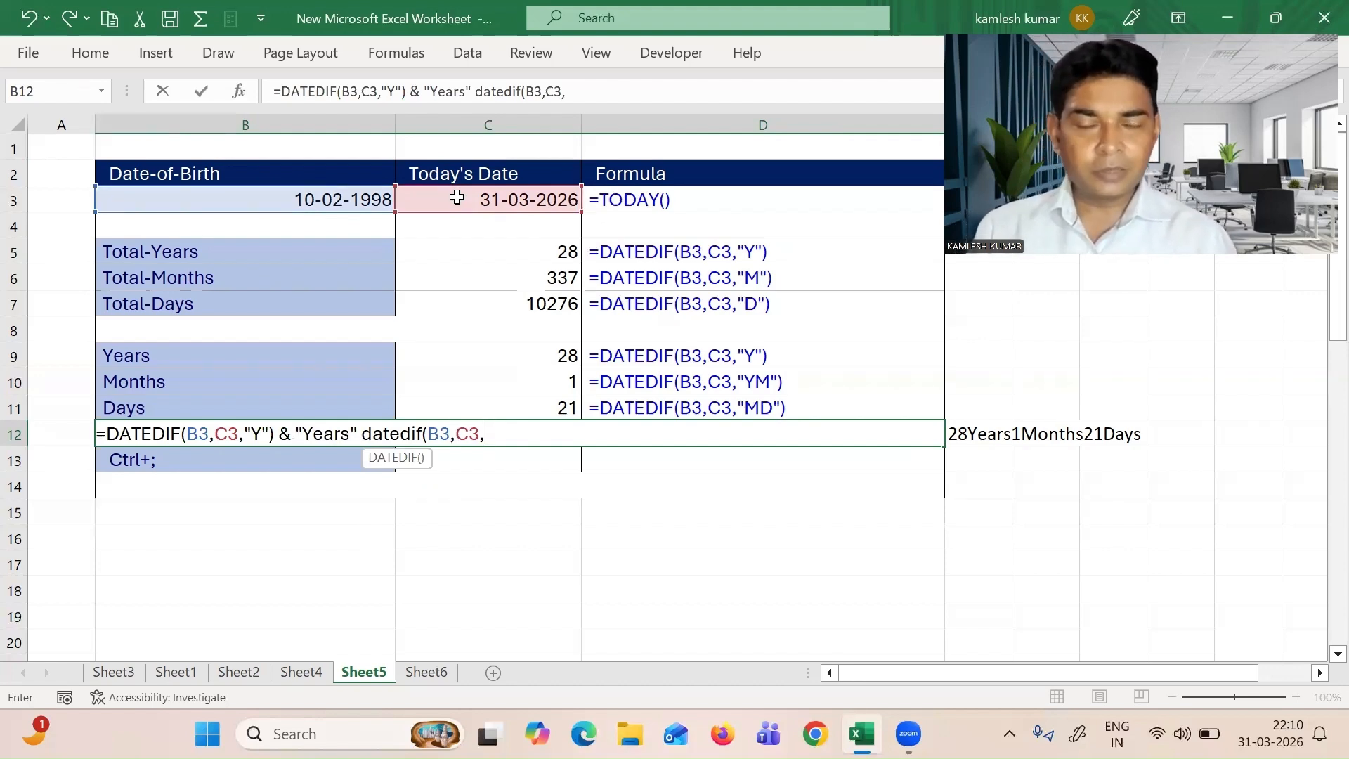
type("\"")
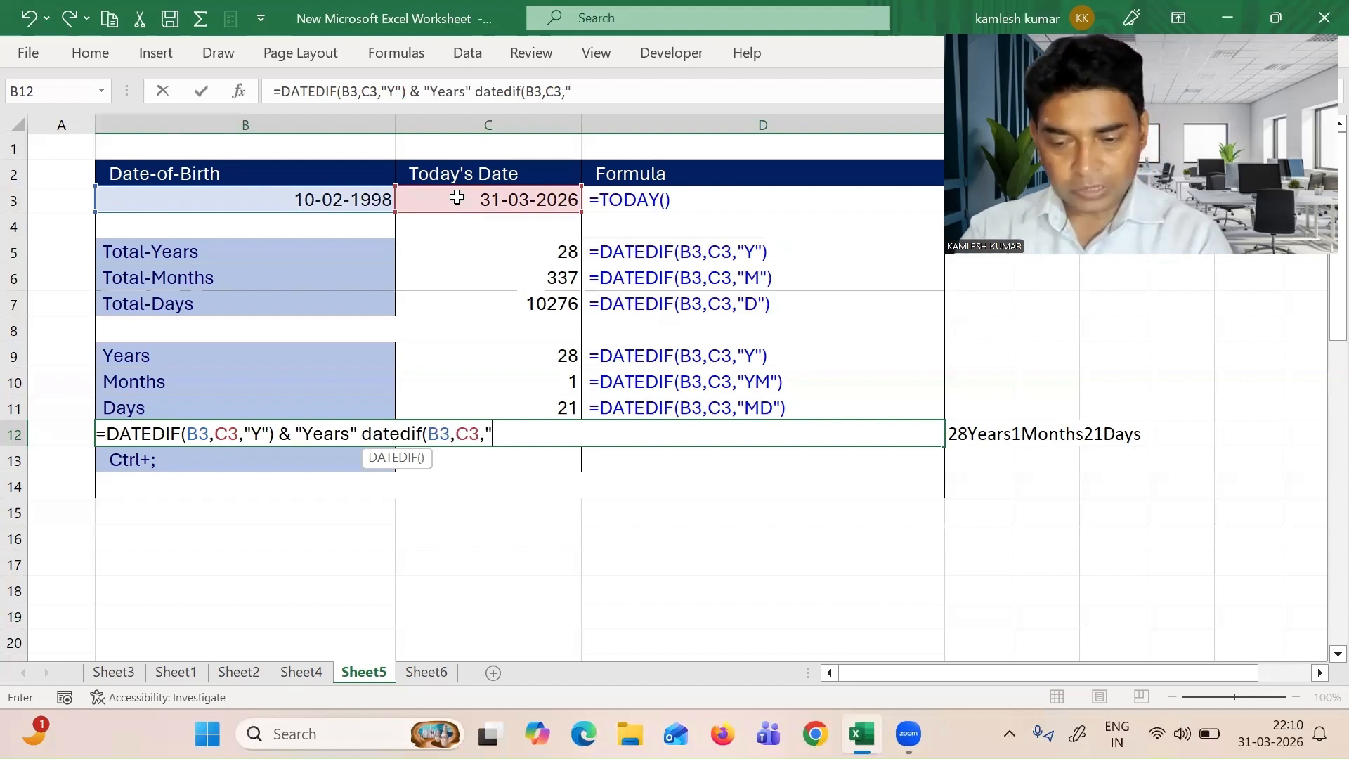
type("YM\")")
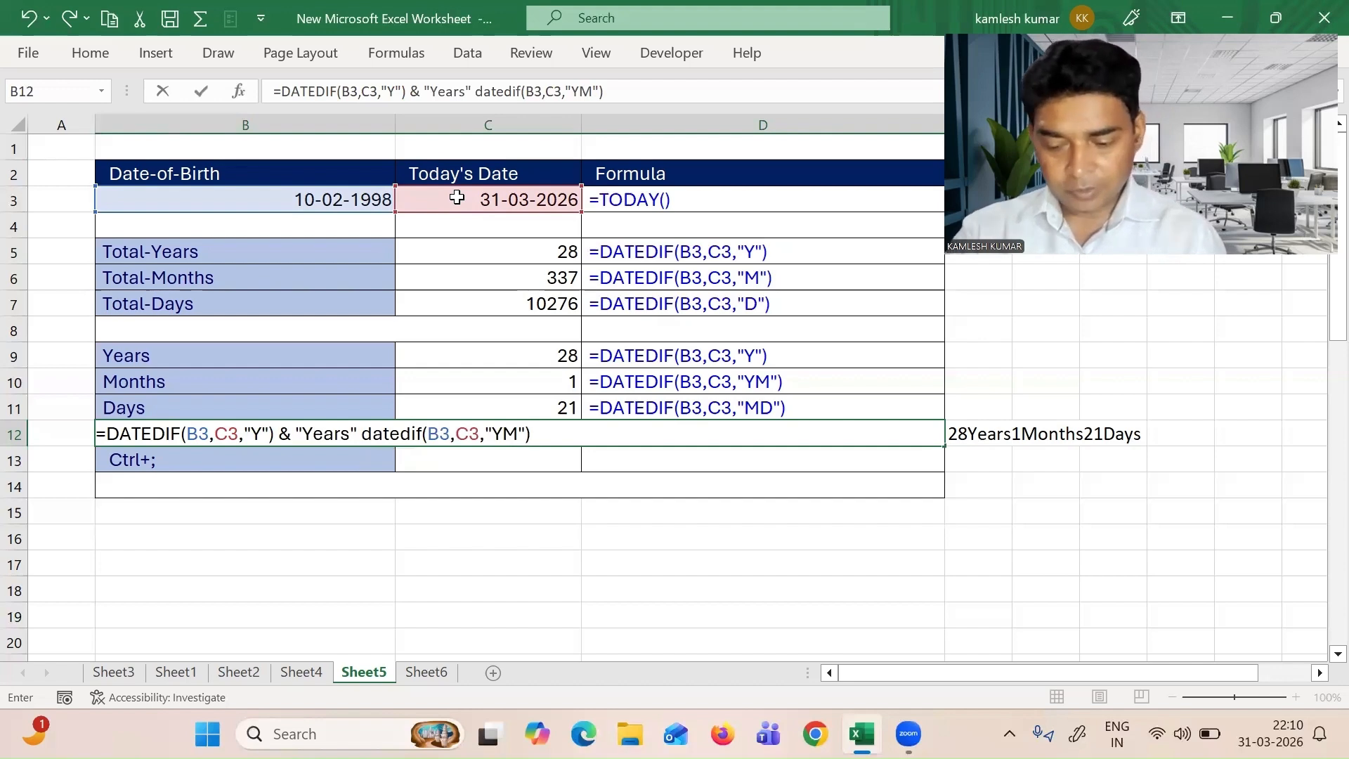
type(" &")
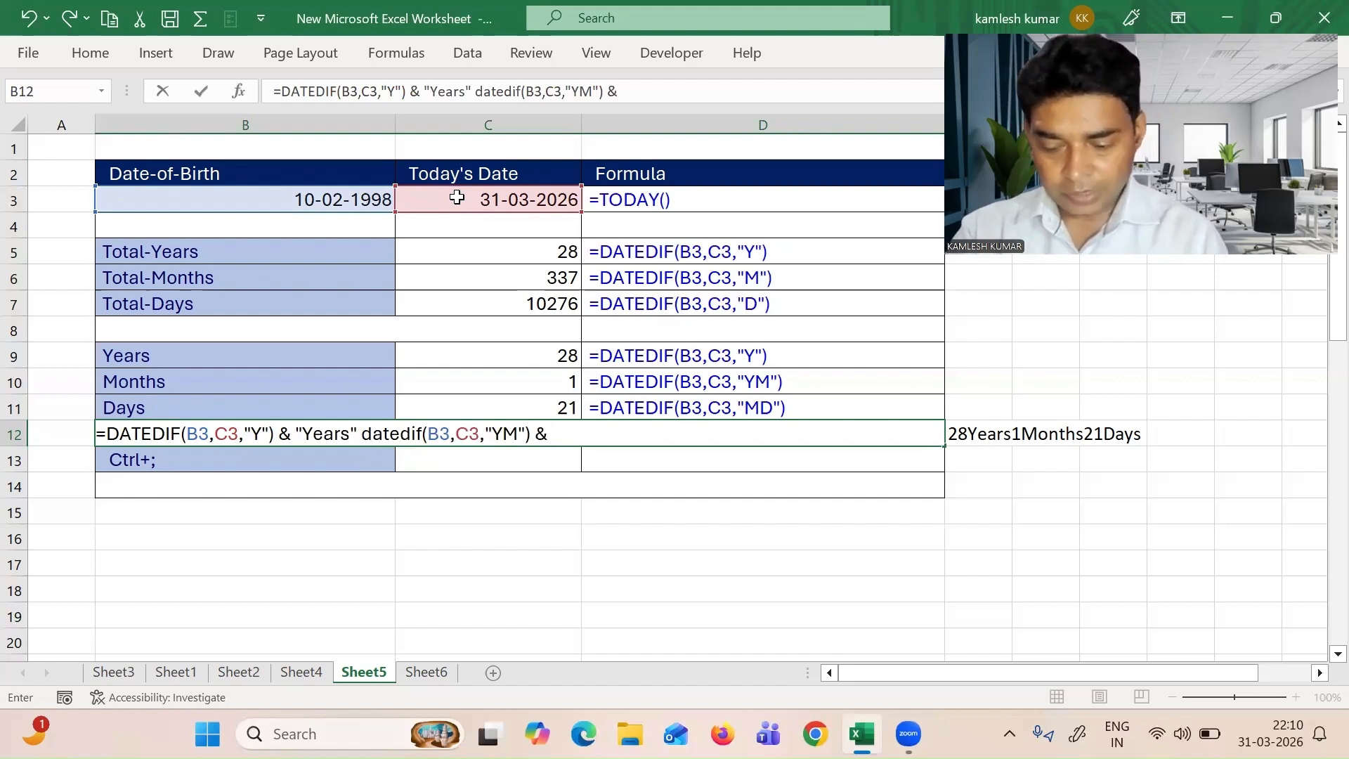
type(" \"Month")
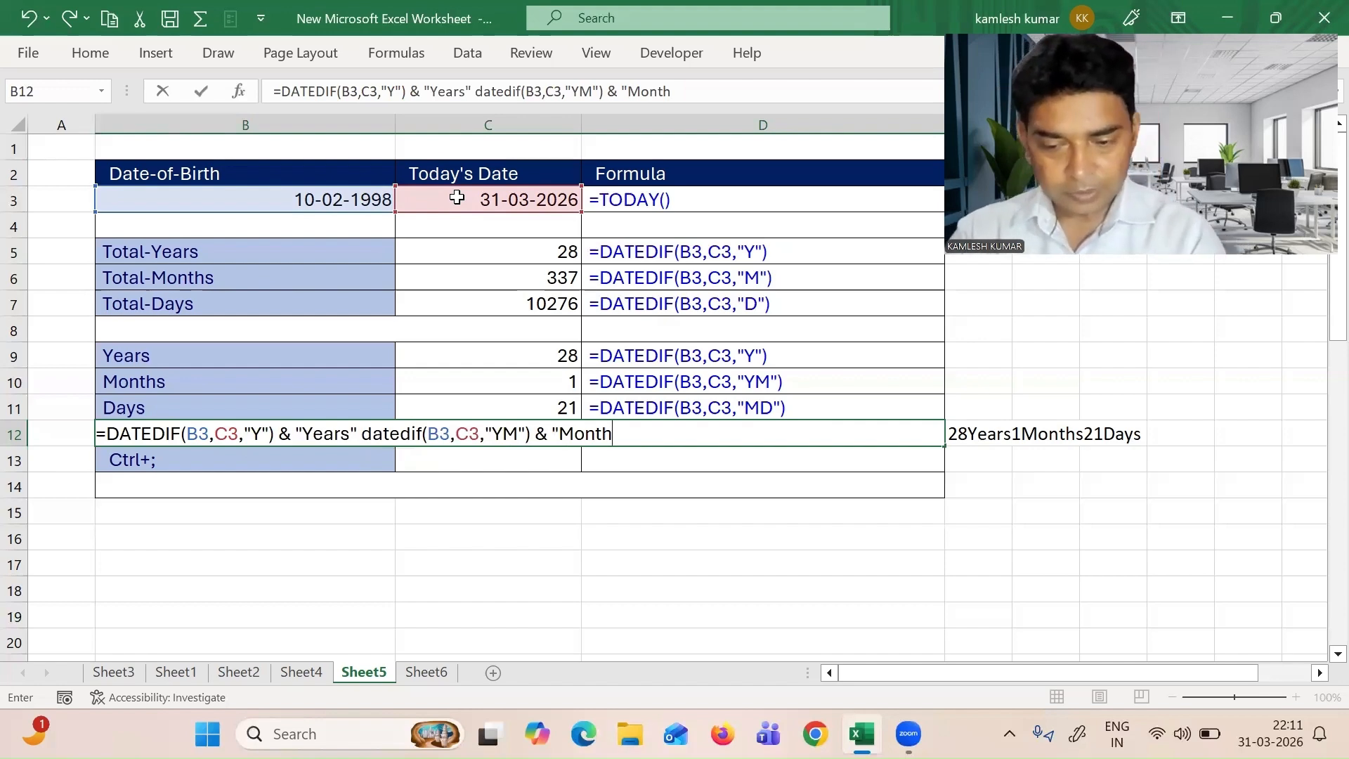
type("\"")
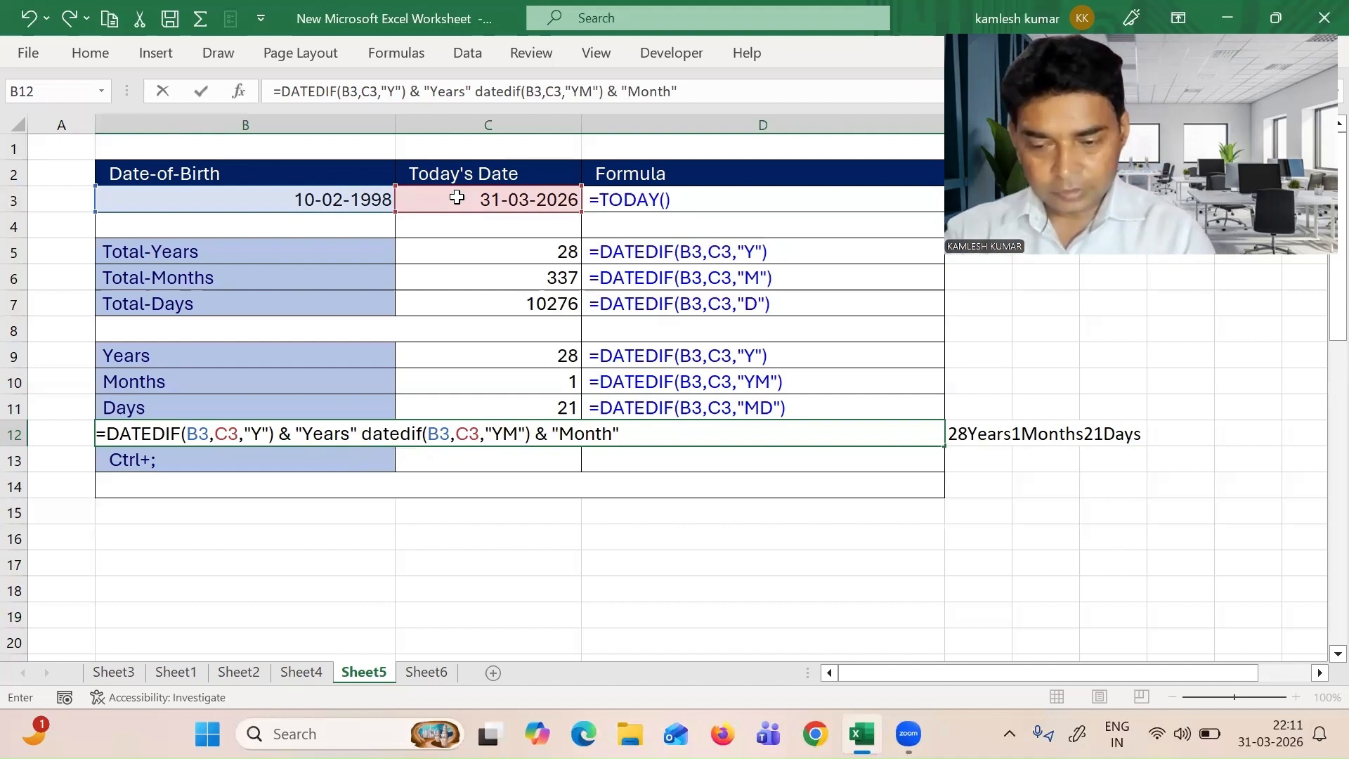
Append the days part datedif(B3,C3,"MD") & "days" to the end of the formula in B12
type(" datedif")
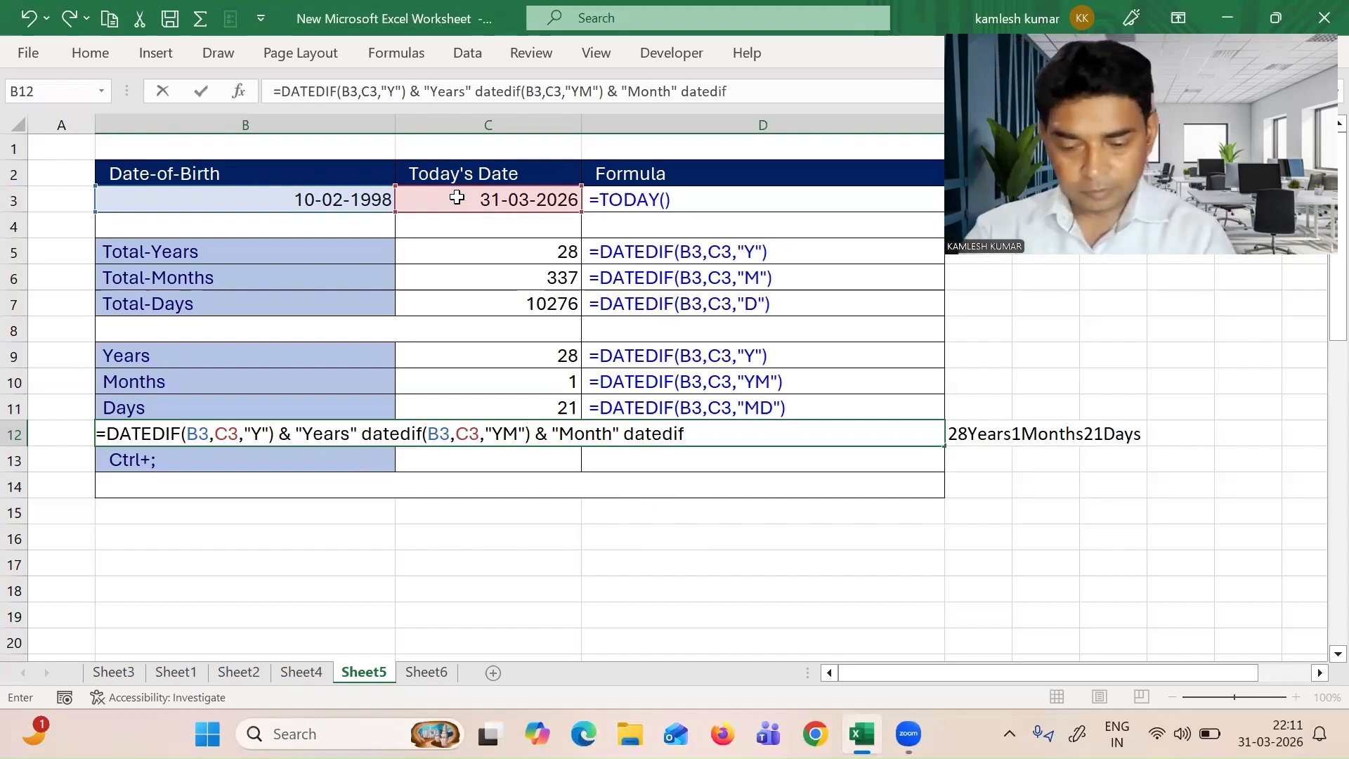
type("(")
left_click(333, 199)
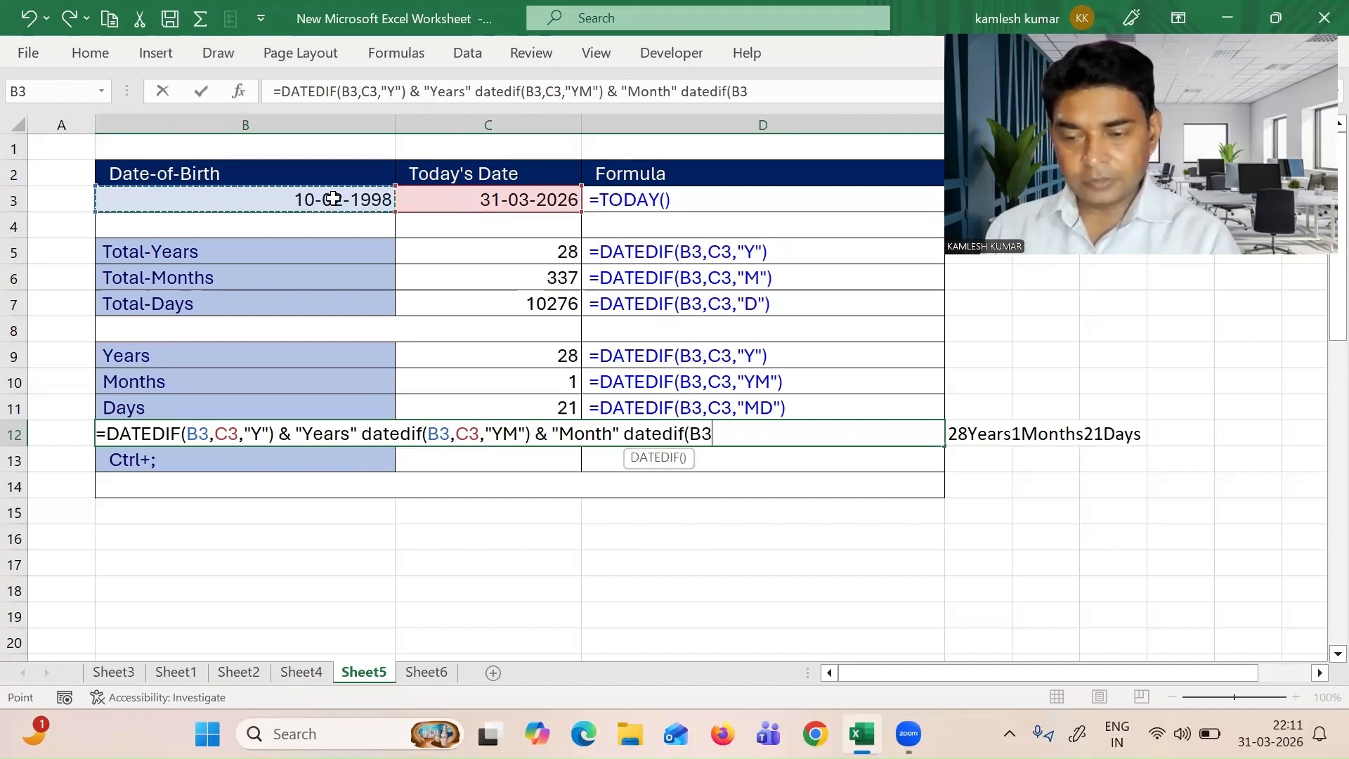
type(",")
left_click(455, 205)
type(",")
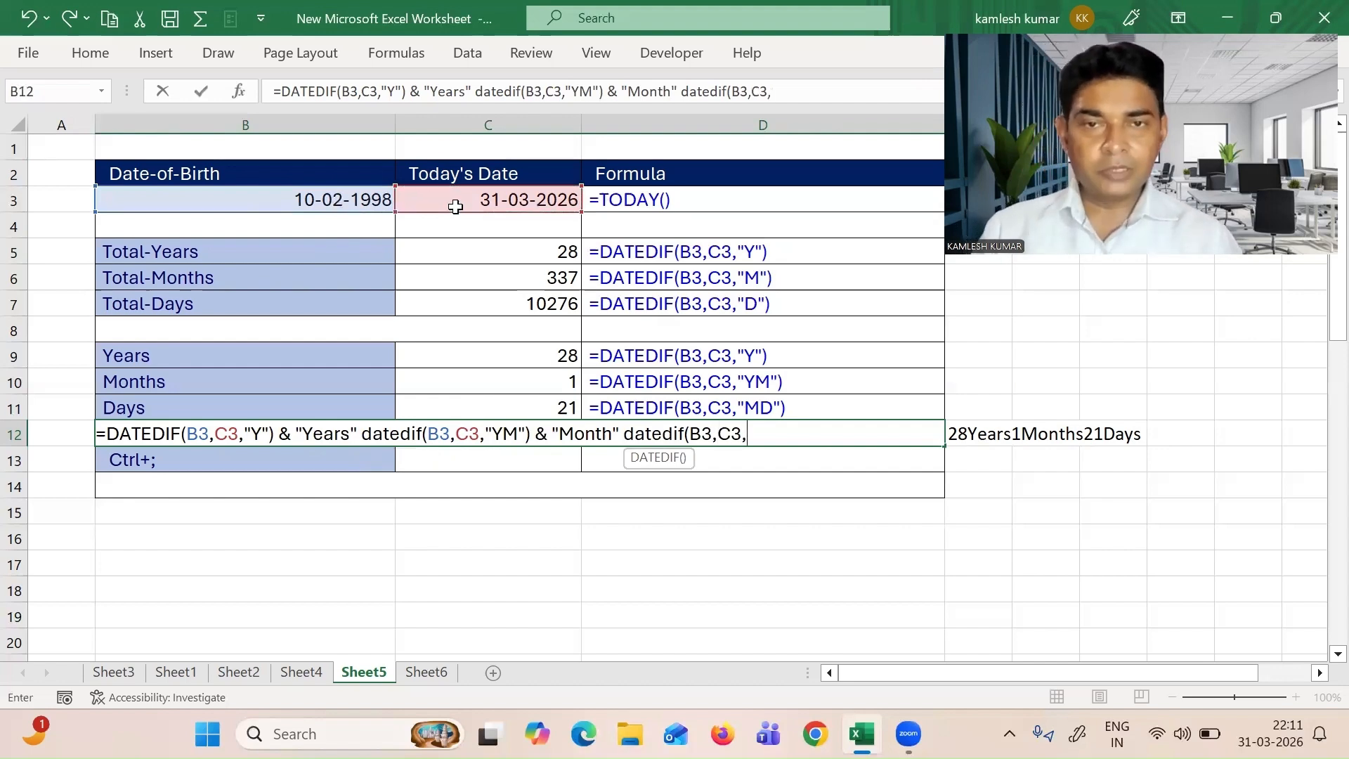
type("\"MD")
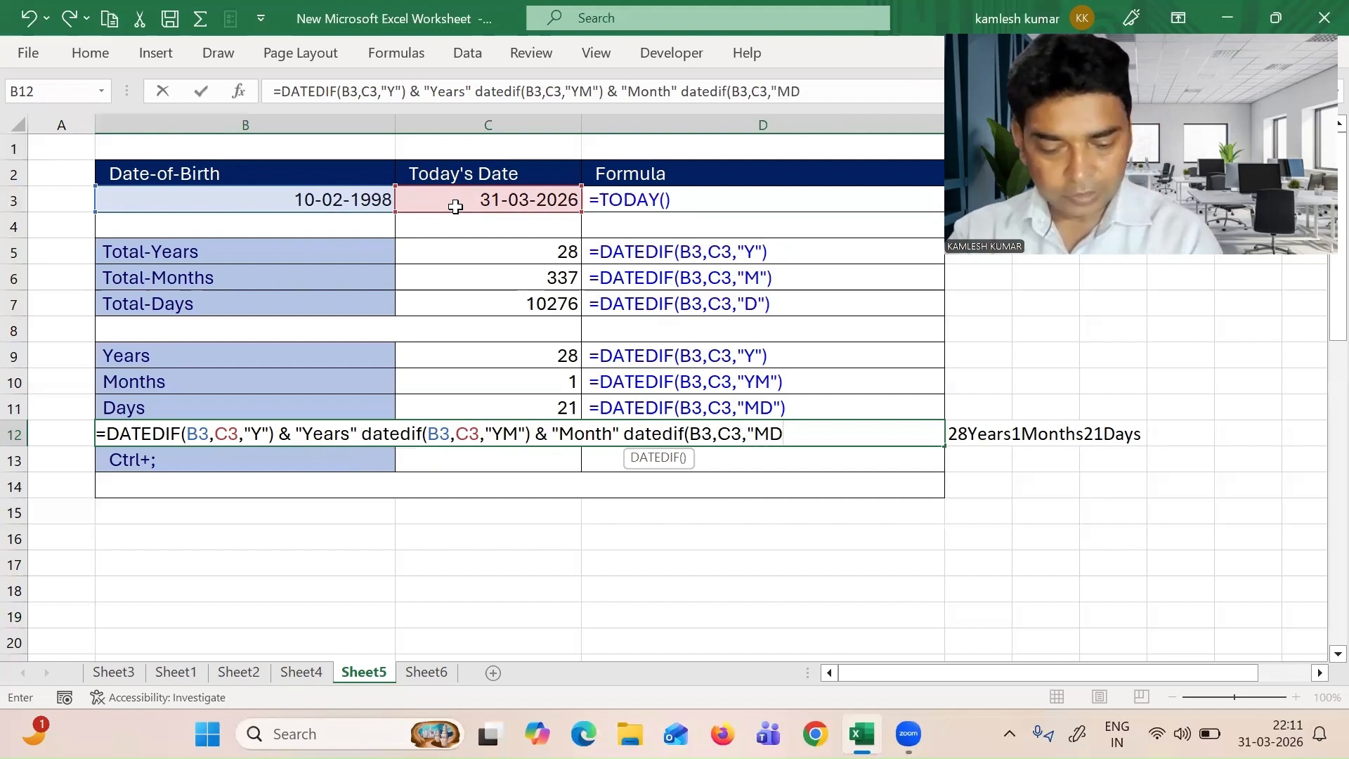
type("\")")
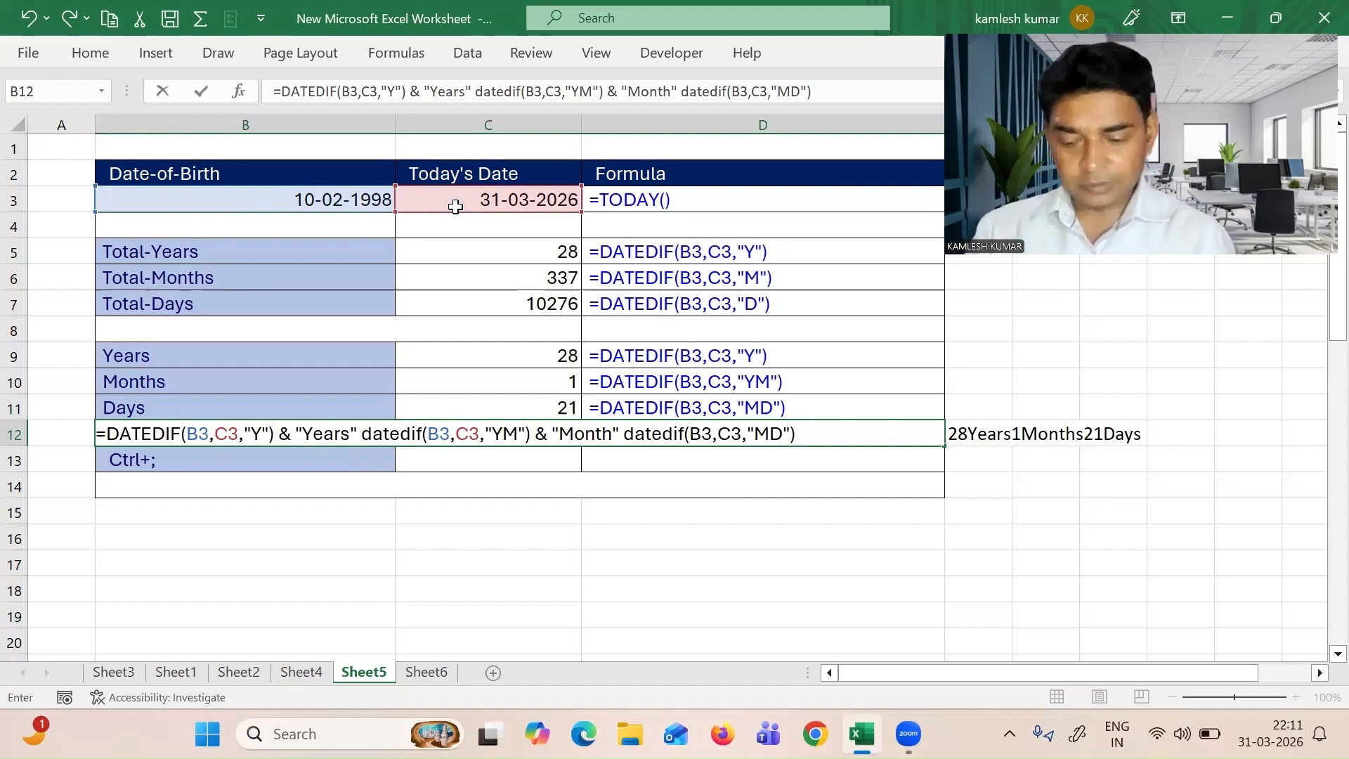
type("&")
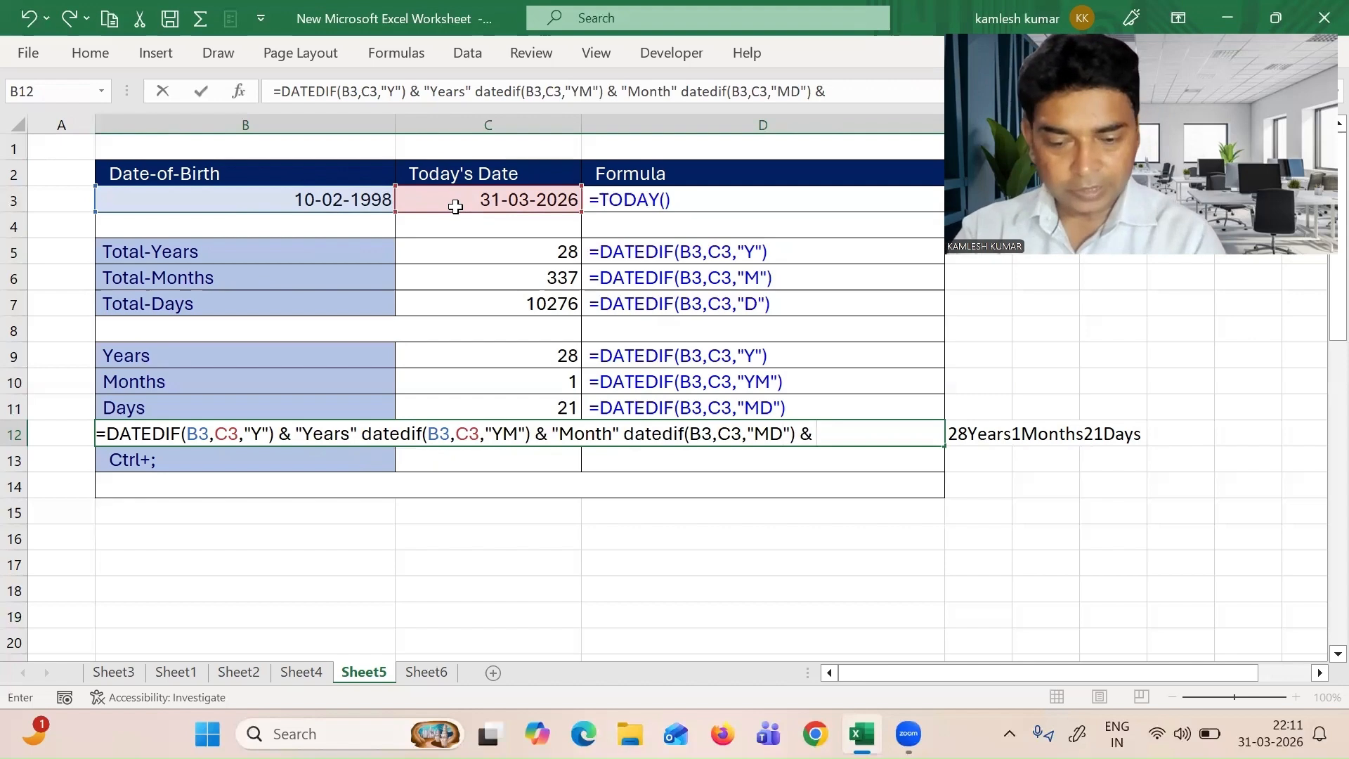
type(" \"days")
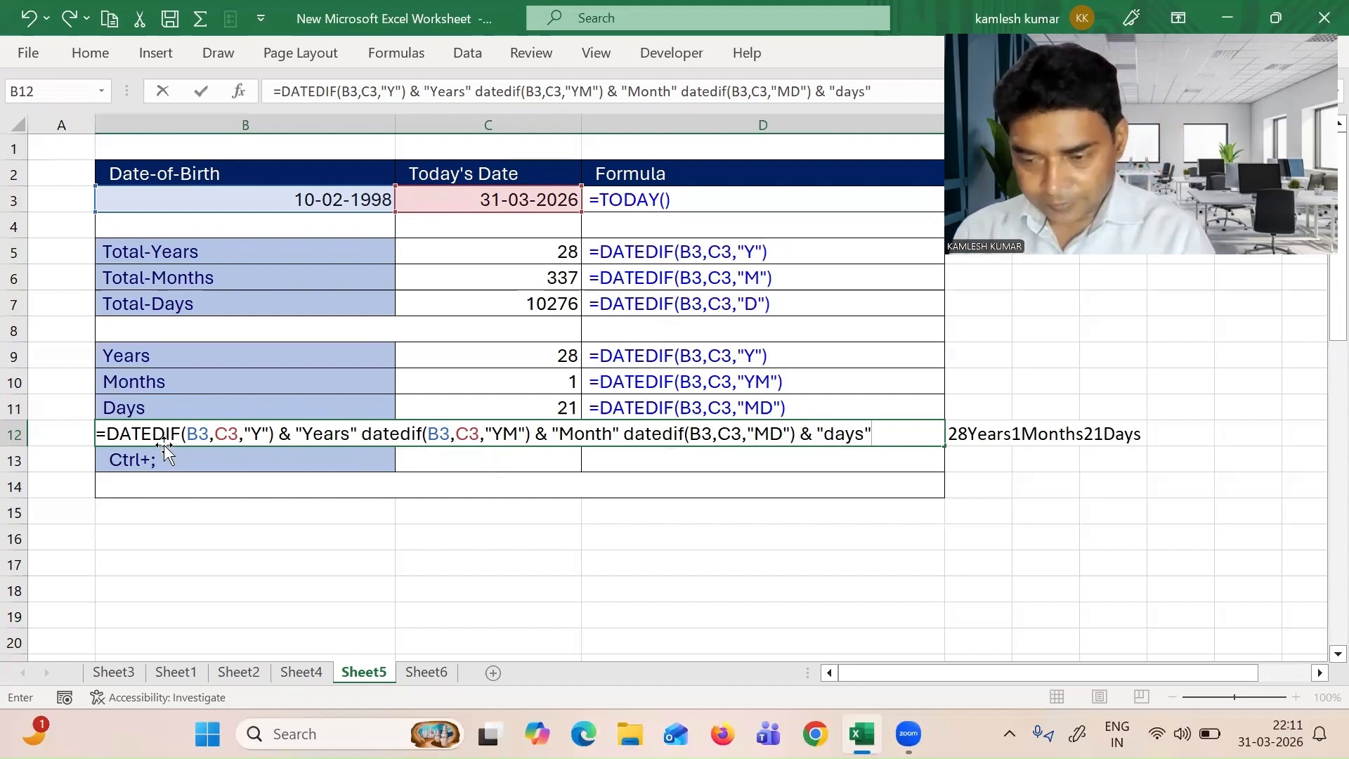
Join the years and months parts of the B12 formula by inserting & after "Years"
left_click_drag(110, 433, 276, 436)
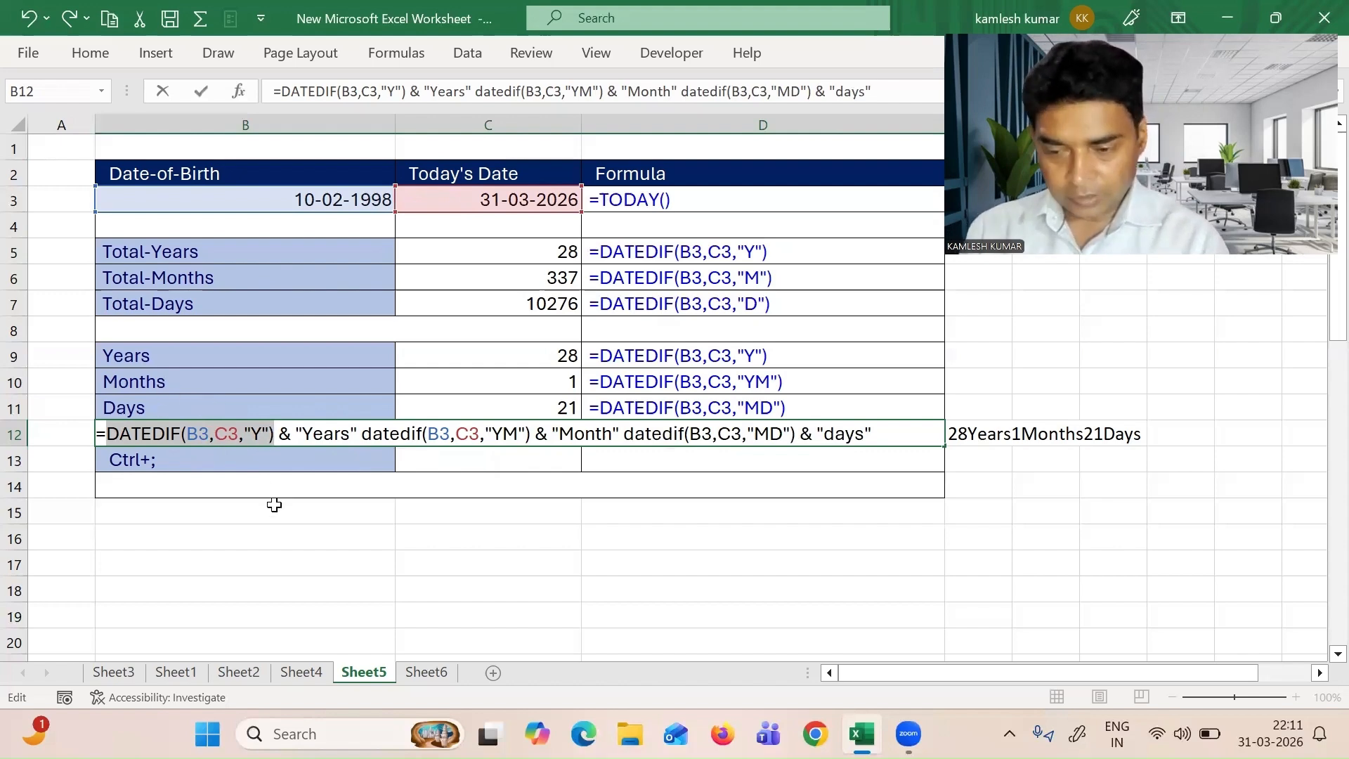
key("Right")
left_click_drag(107, 434, 274, 433)
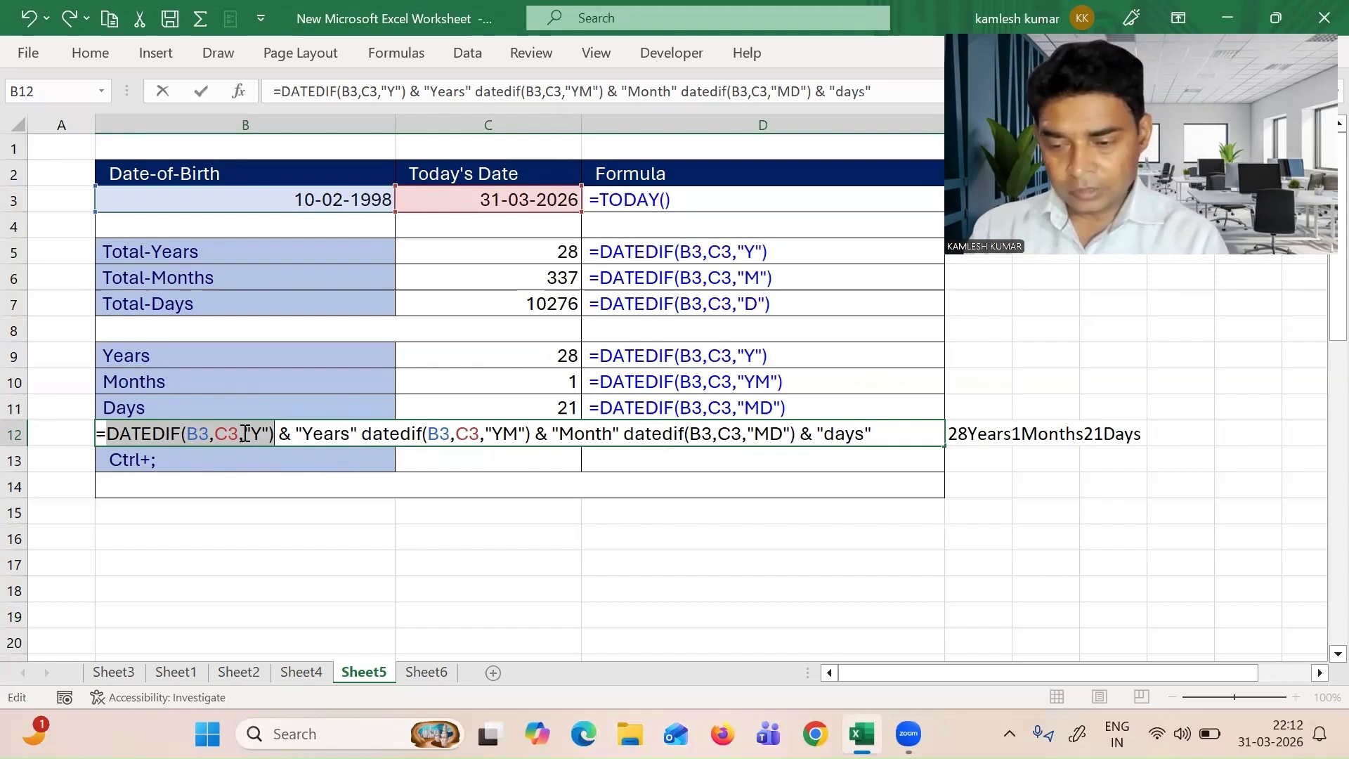
key("shift+Right")
key("shift+Right")
key("shift+Right")
key("shift+Right")
key("shift+Right")
key("shift+Right")
key("shift+Right")
key("shift+Right")
key("shift+Right")
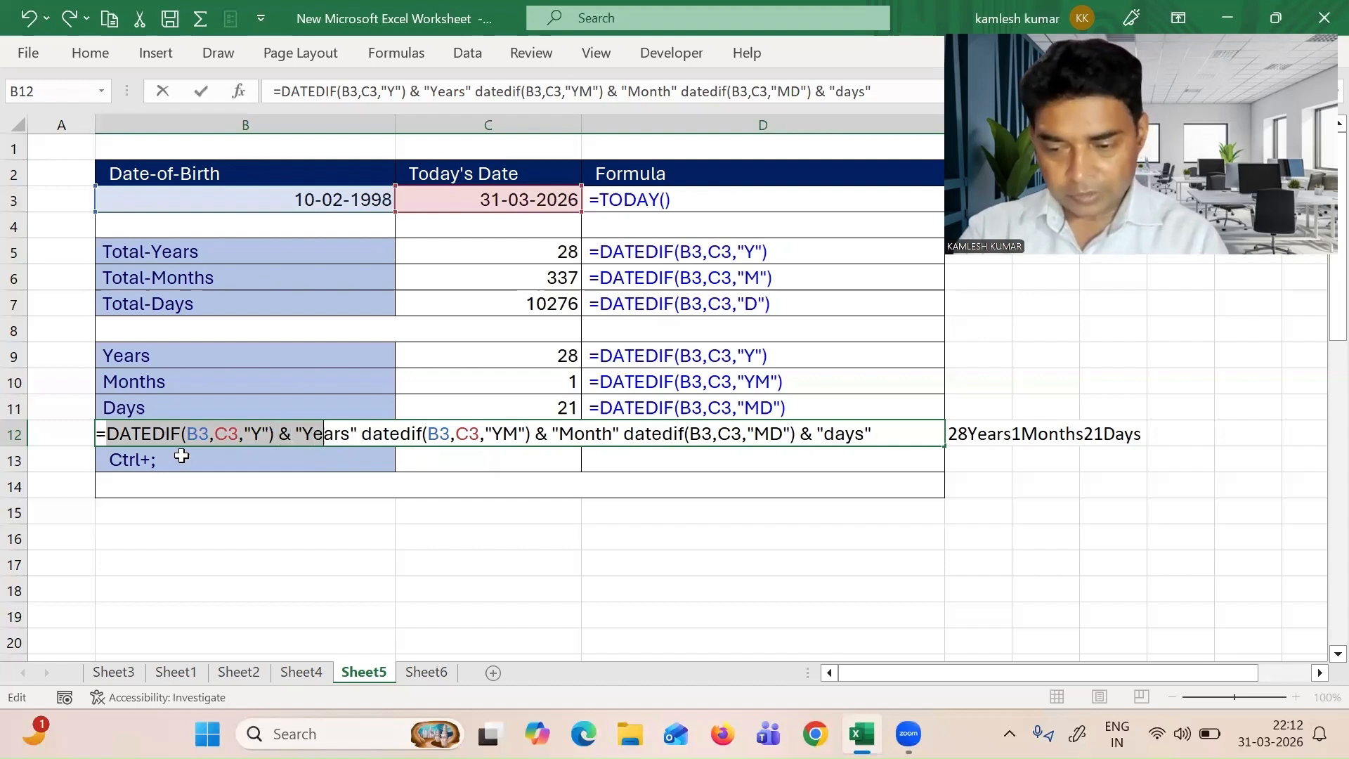
key("shift+Right")
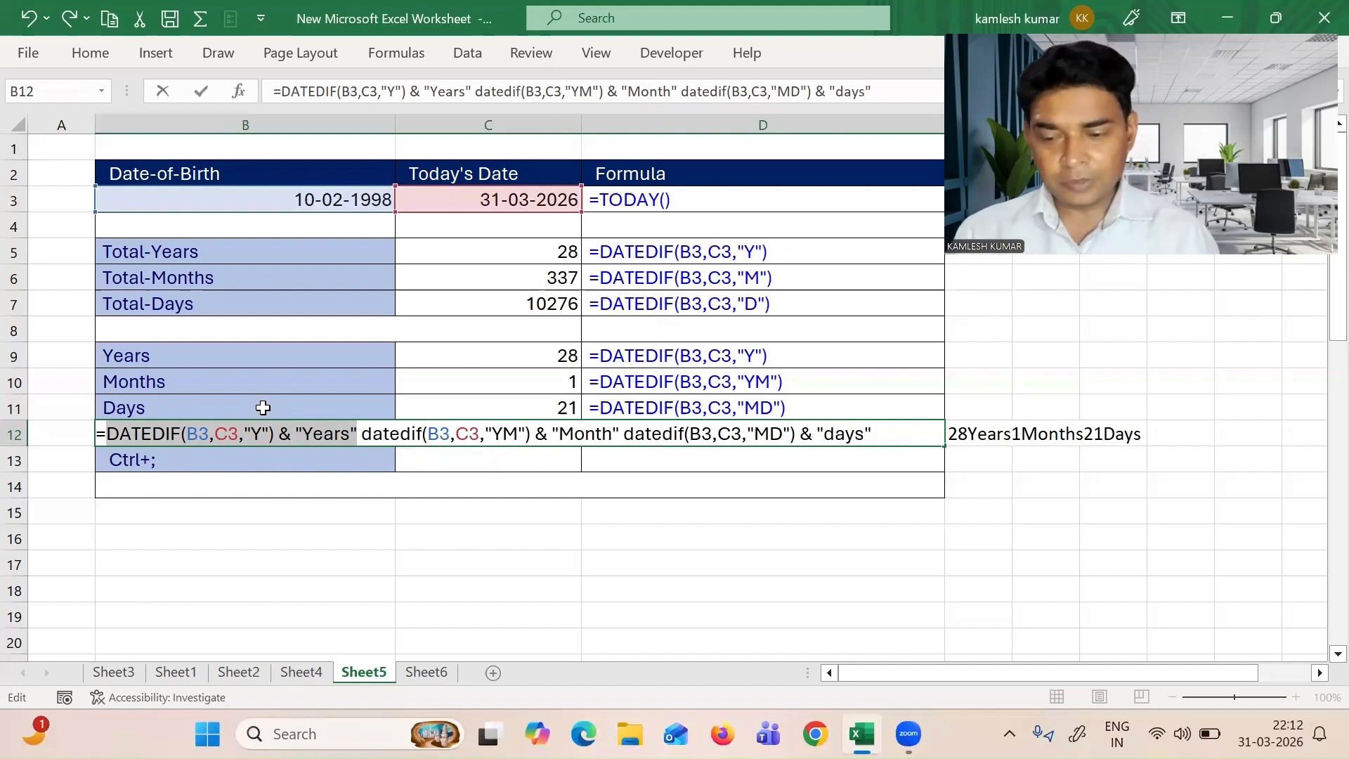
key("Right")
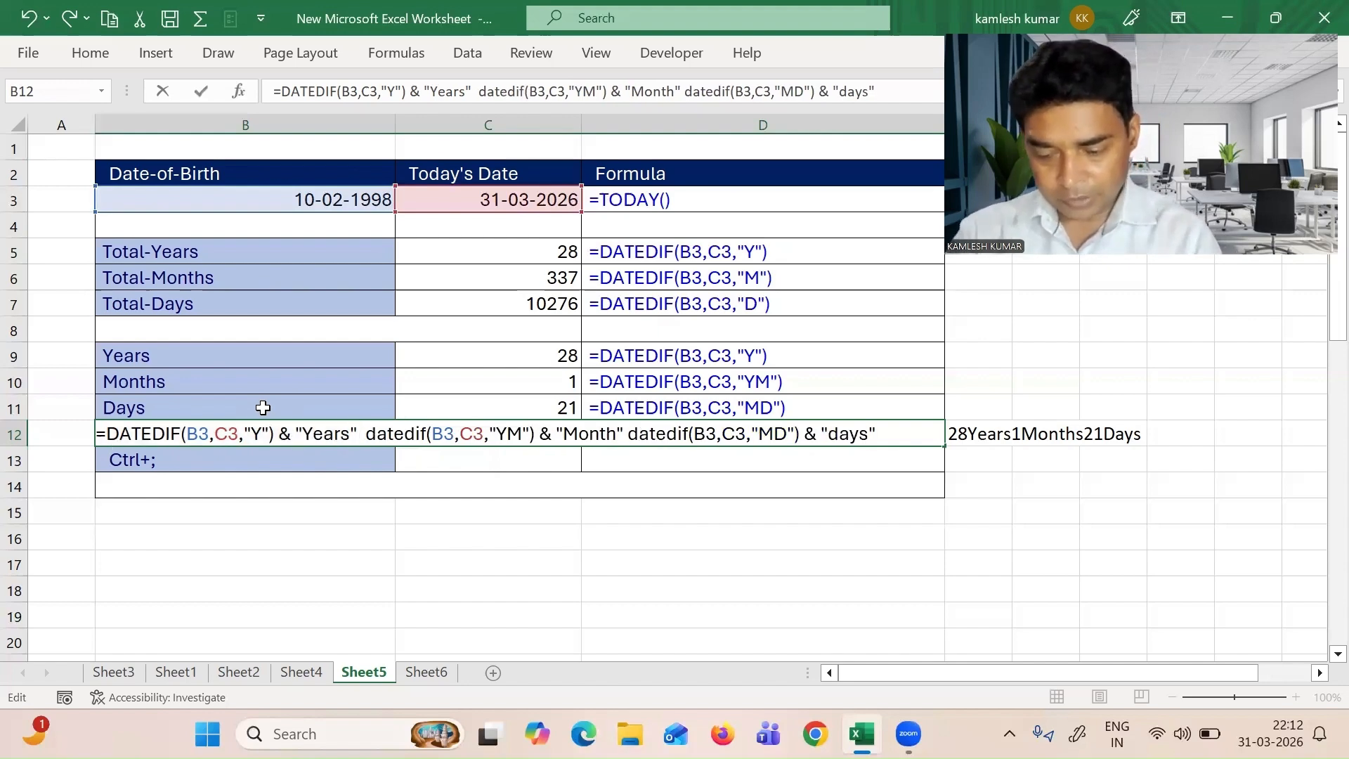
type("&")
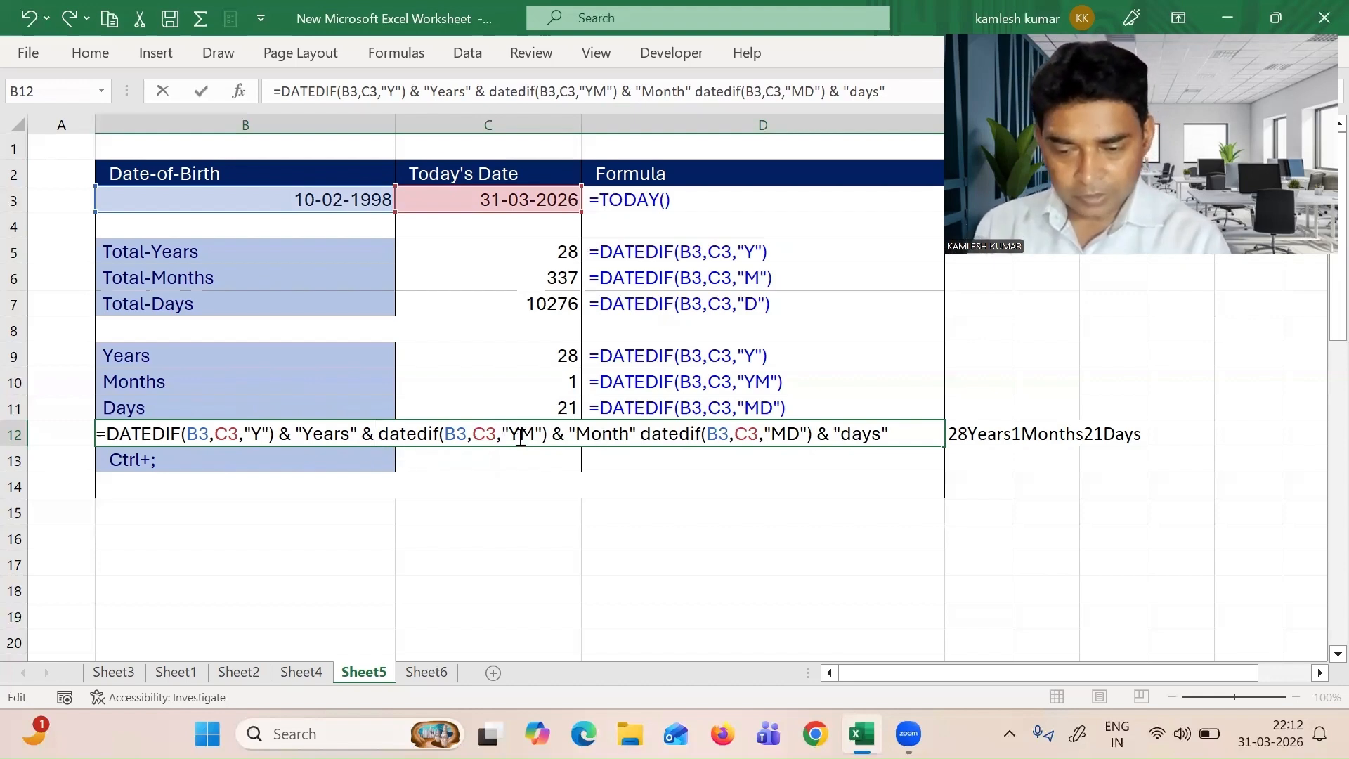
Insert & after "Month" to join the days part in B12, and commit the combined formula
left_click_drag(379, 434, 636, 433)
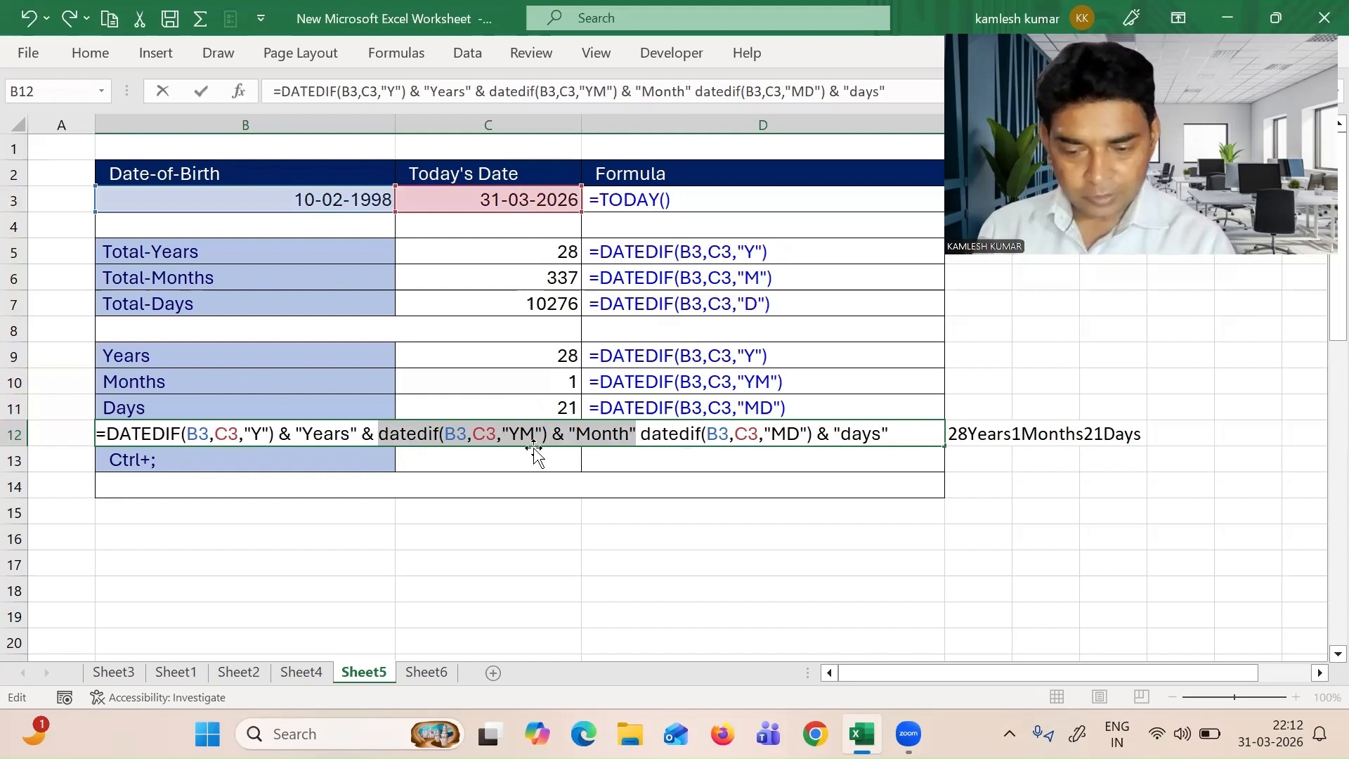
key("Right")
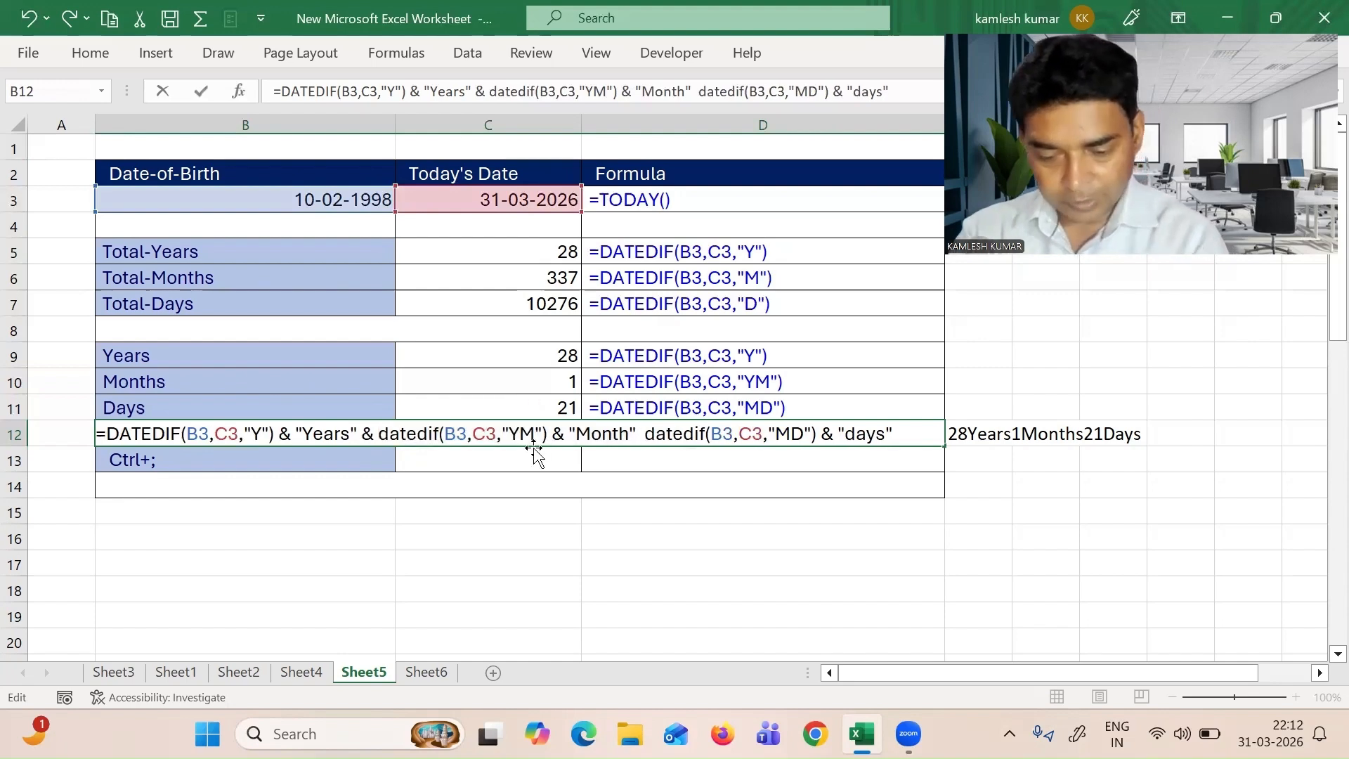
type("&")
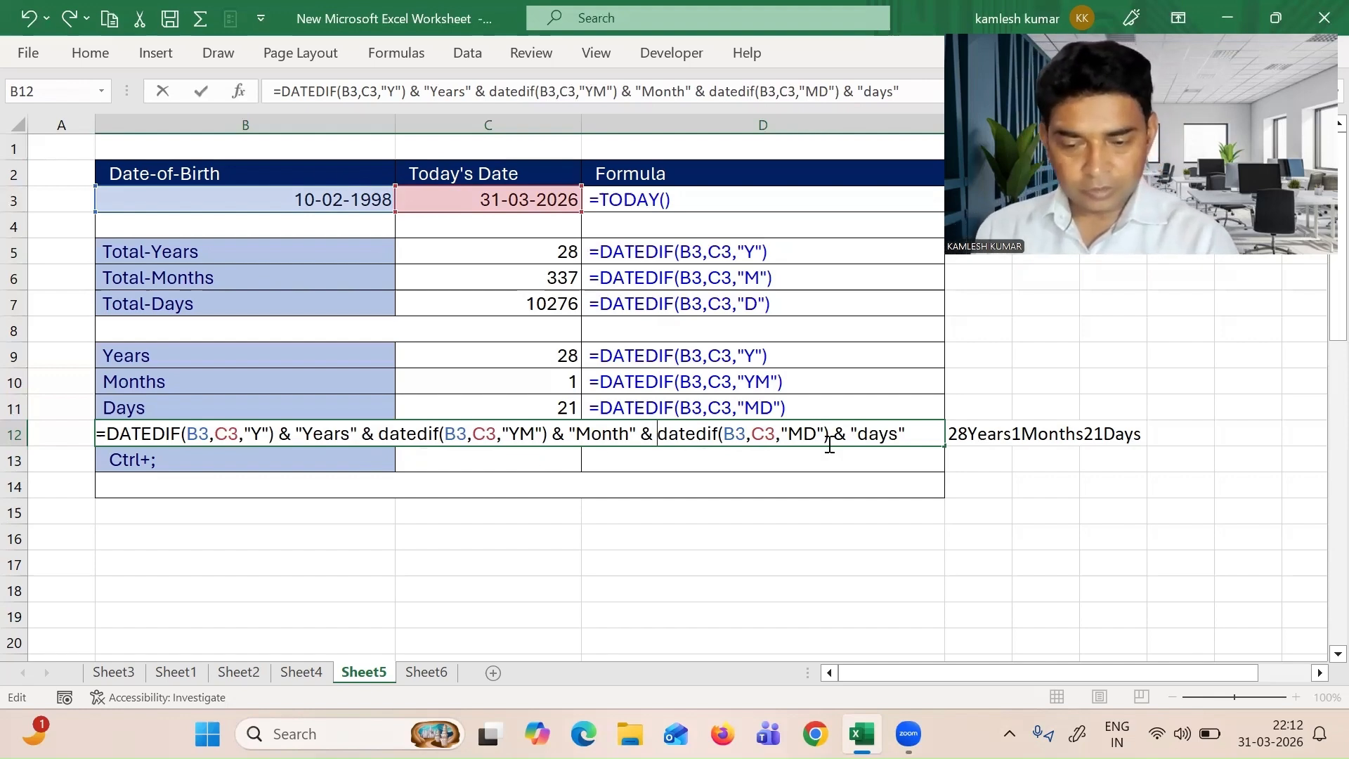
key("End")
key("Return")
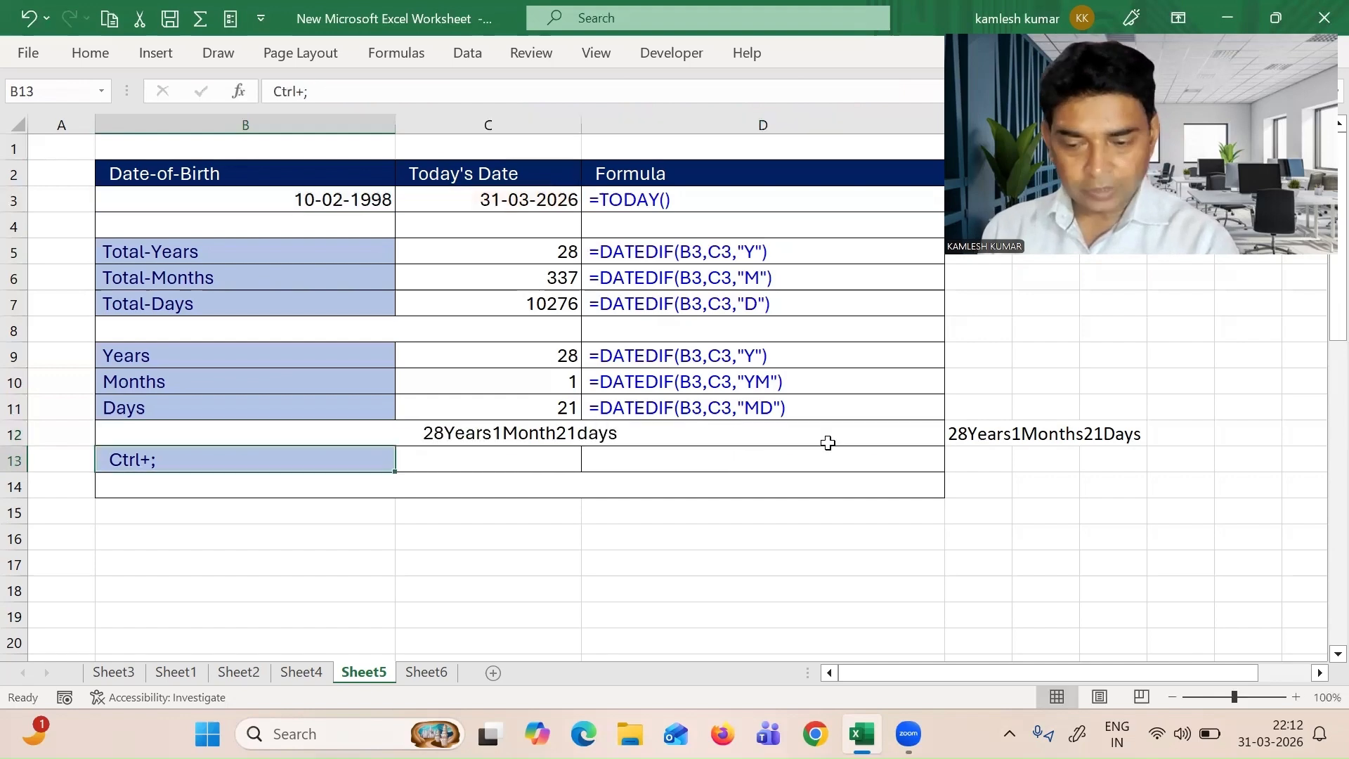
left_click(492, 432)
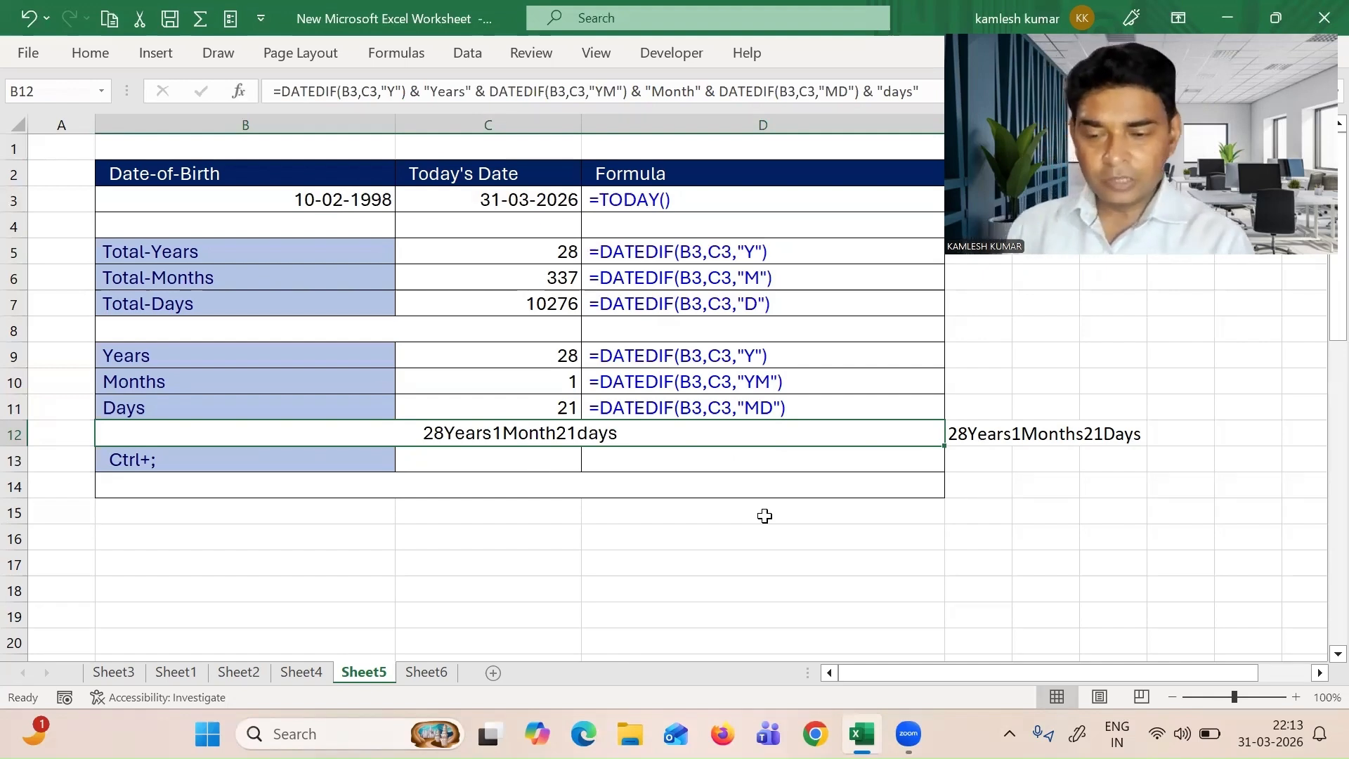
Replace the TODAY formula in C3 with the fixed date 01/01/2026 and check the combined age in B12
left_click(497, 202)
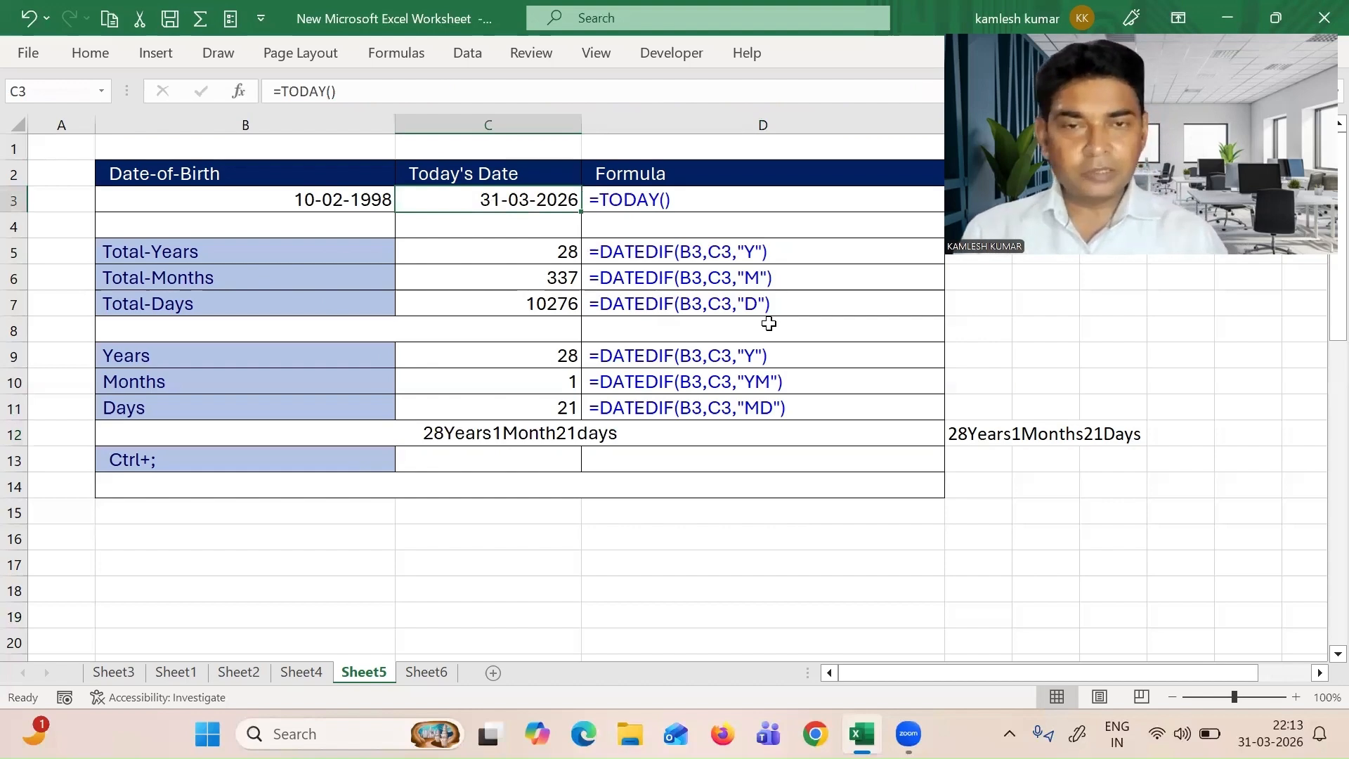
type("01/01/2026")
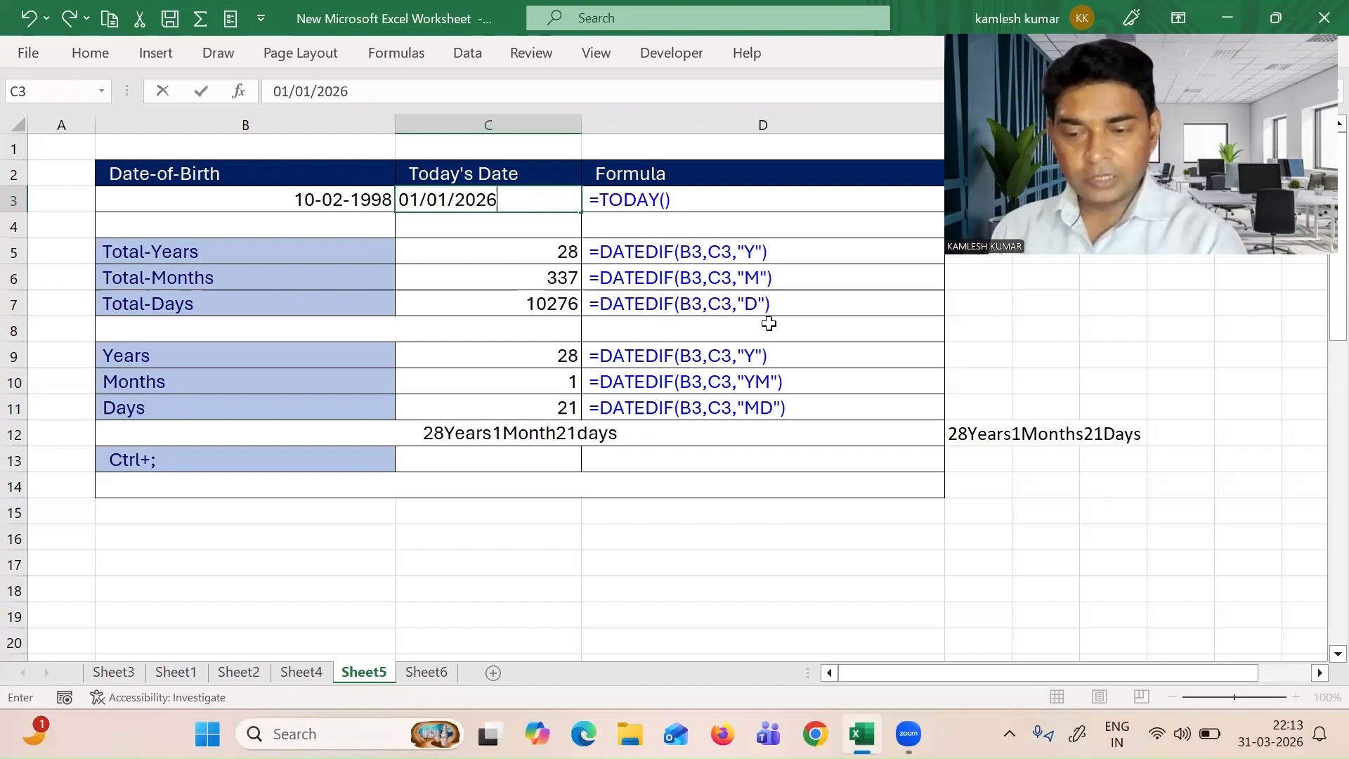
key("Return")
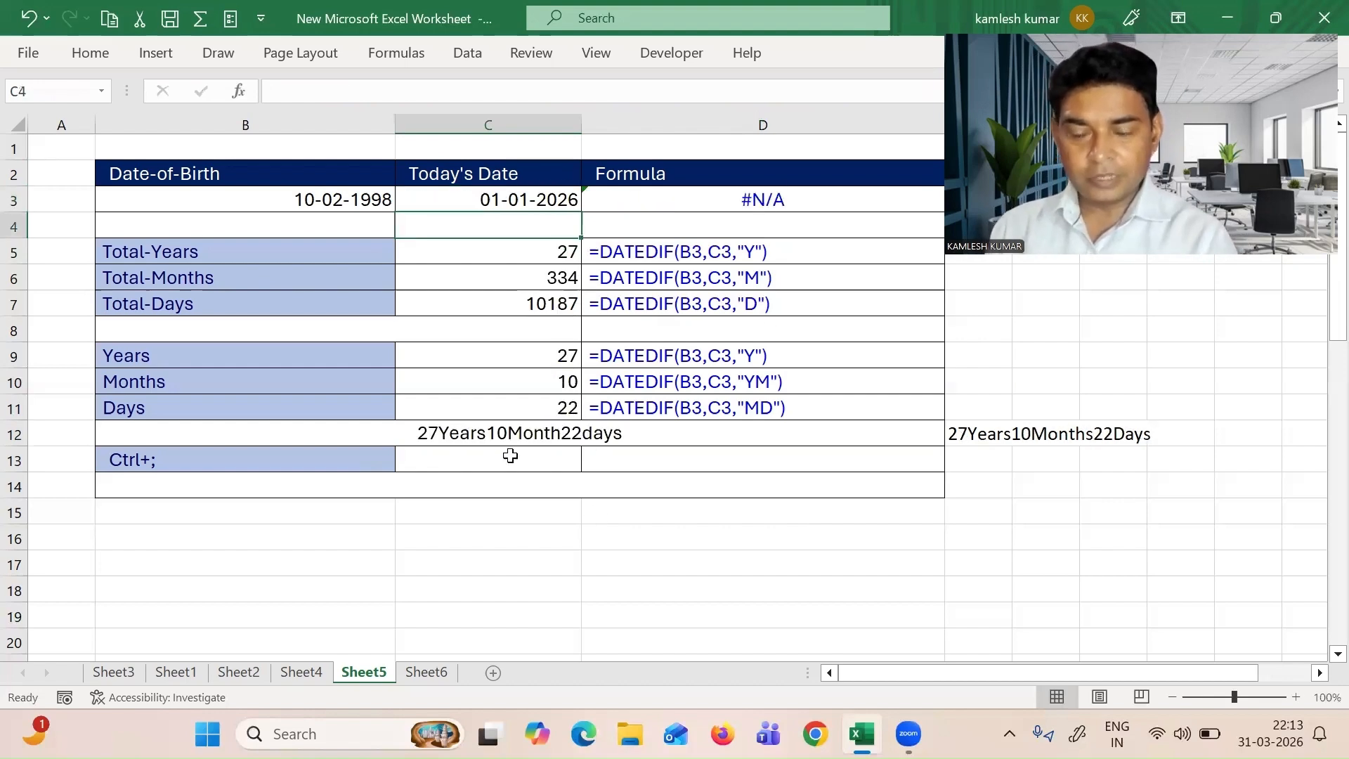
left_click(420, 441)
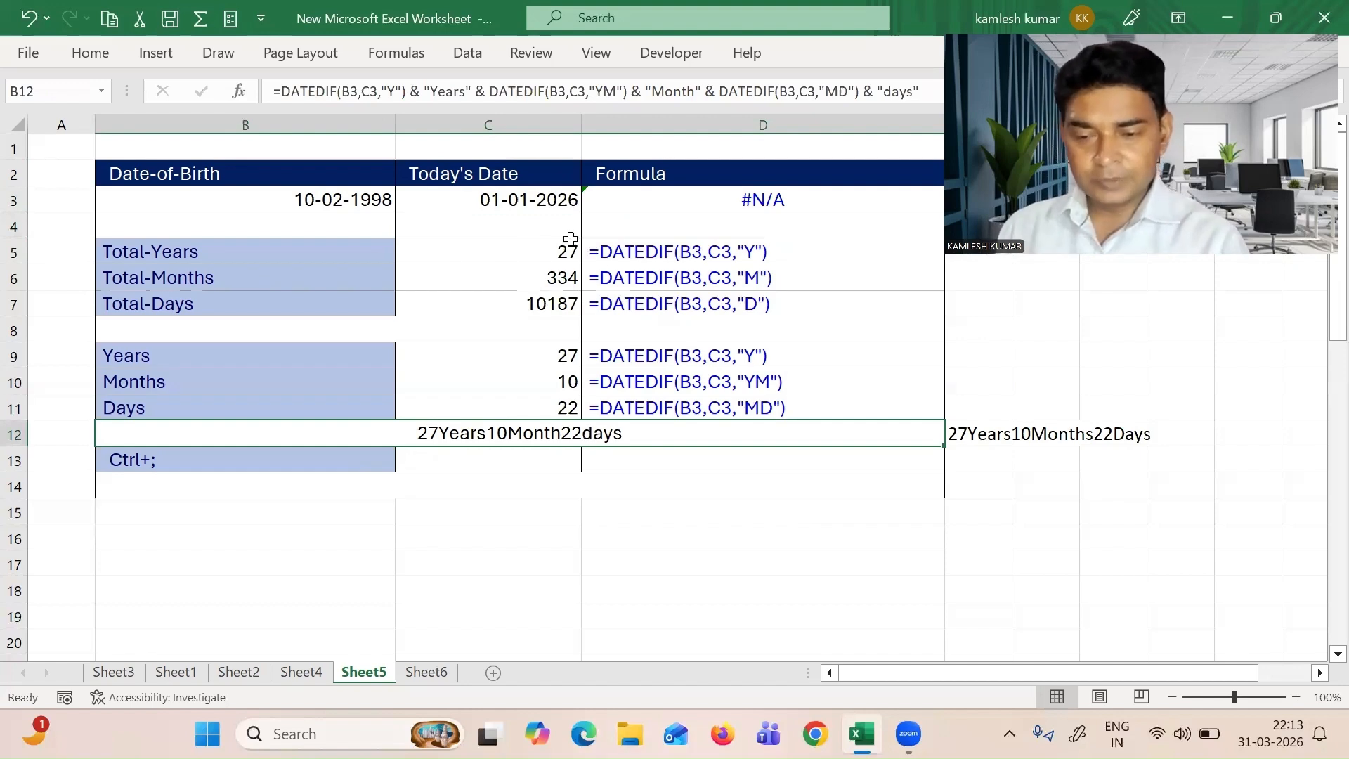
Change the year of the date in C3 to 2028 and check the combined age in B12
left_click(510, 205)
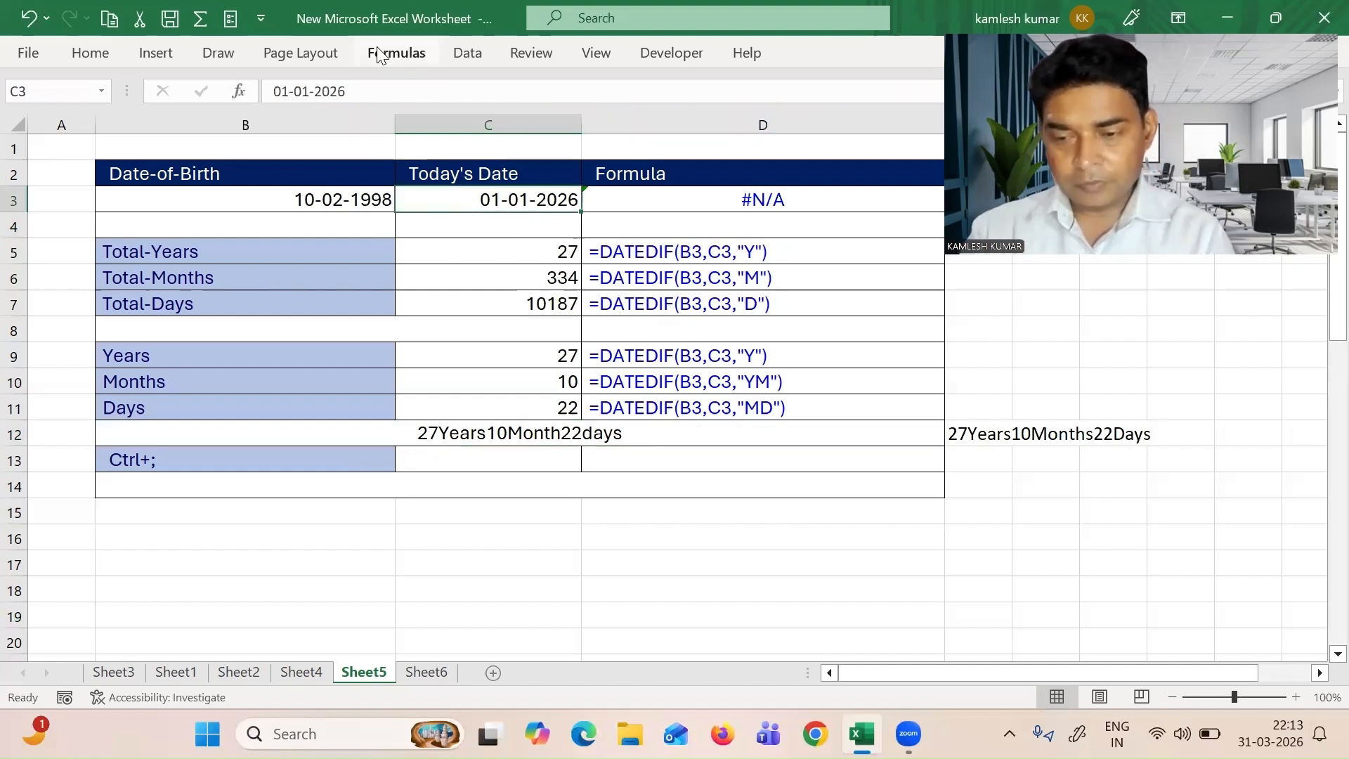
left_click(379, 95)
key("BackSpace")
type("8")
key("Return")
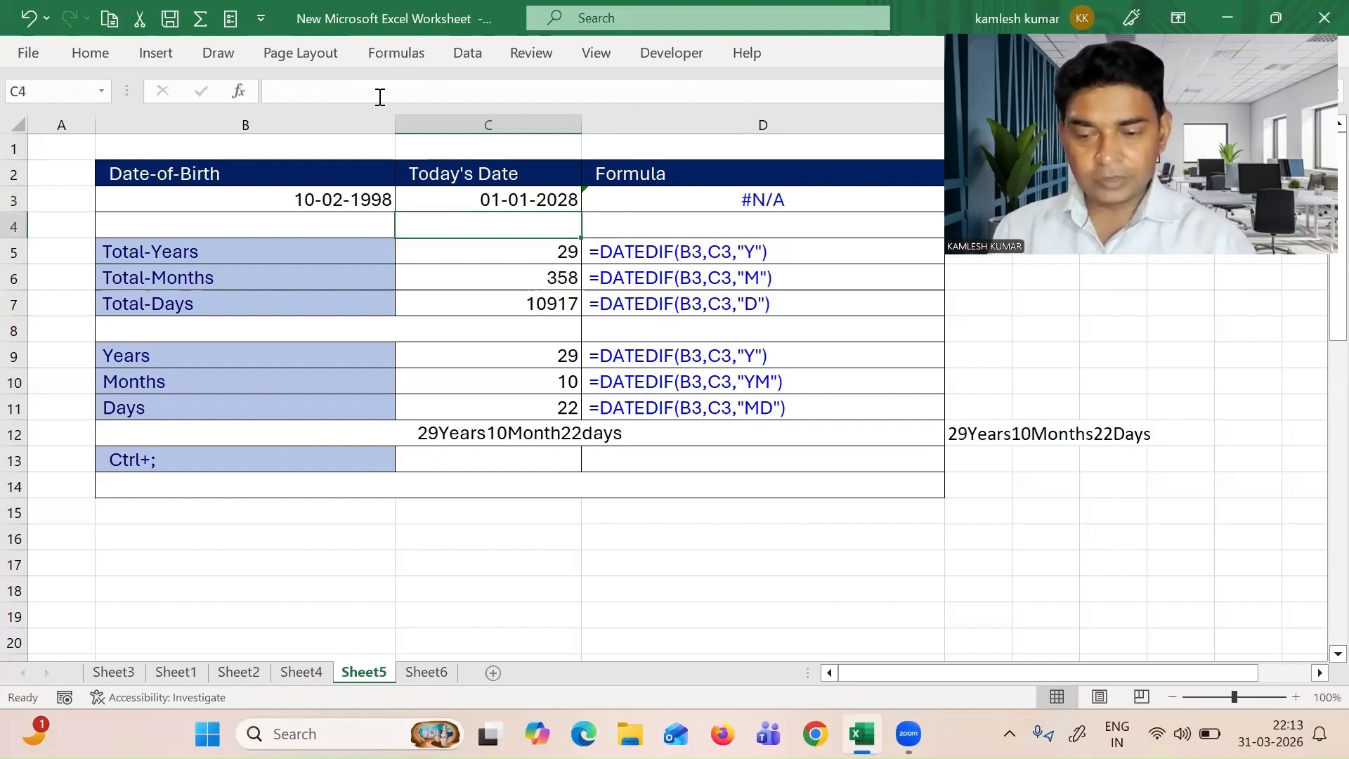
left_click(455, 432)
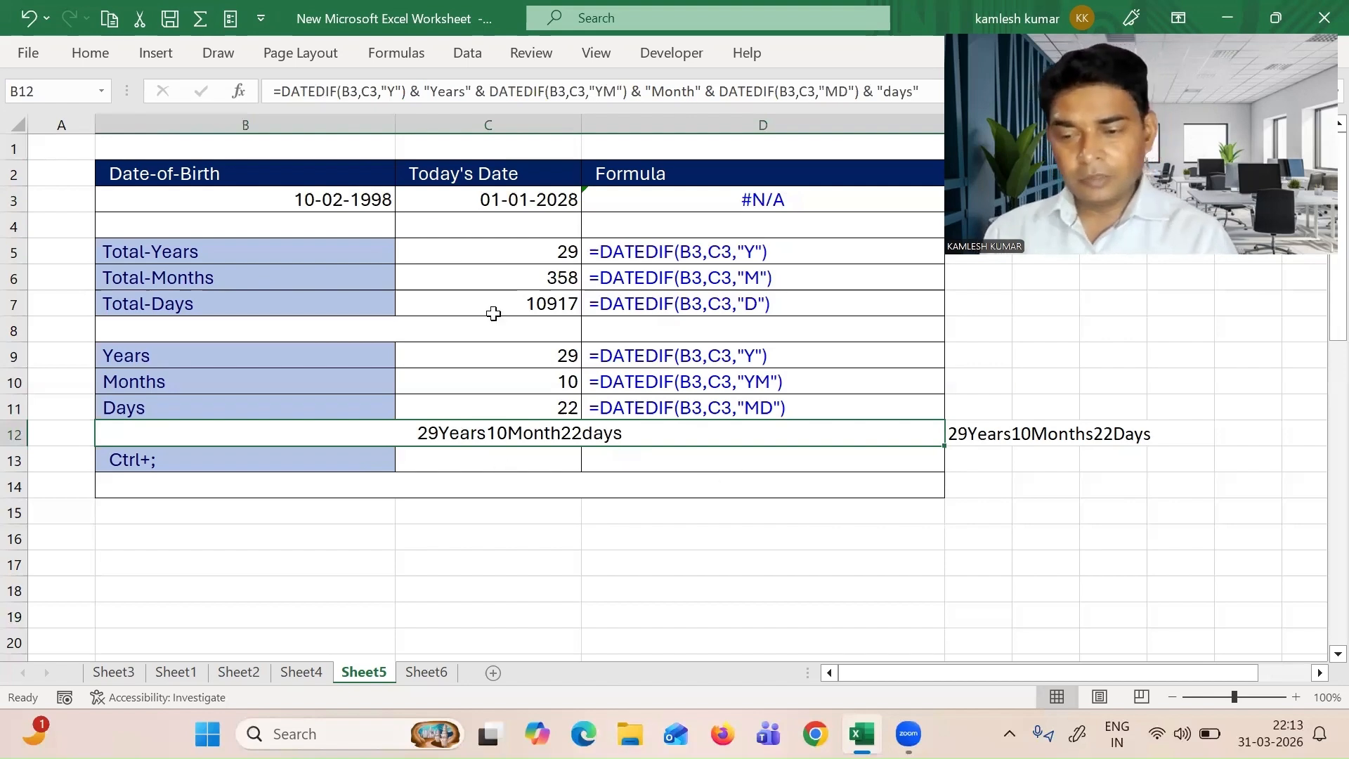
Change the year of the date of birth in B3 and check the combined age in B12
left_click(349, 196)
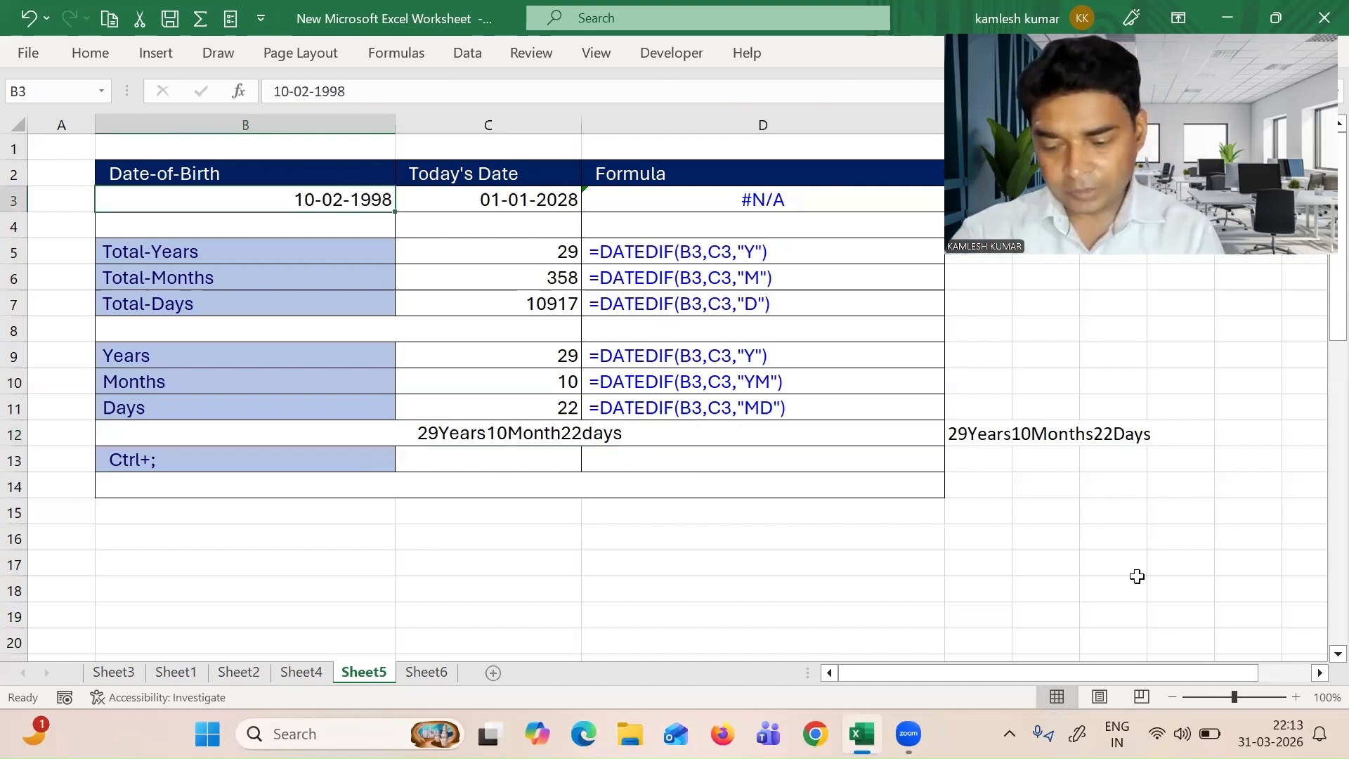
key("F2")
key("BackSpace")
type("2")
key("Return")
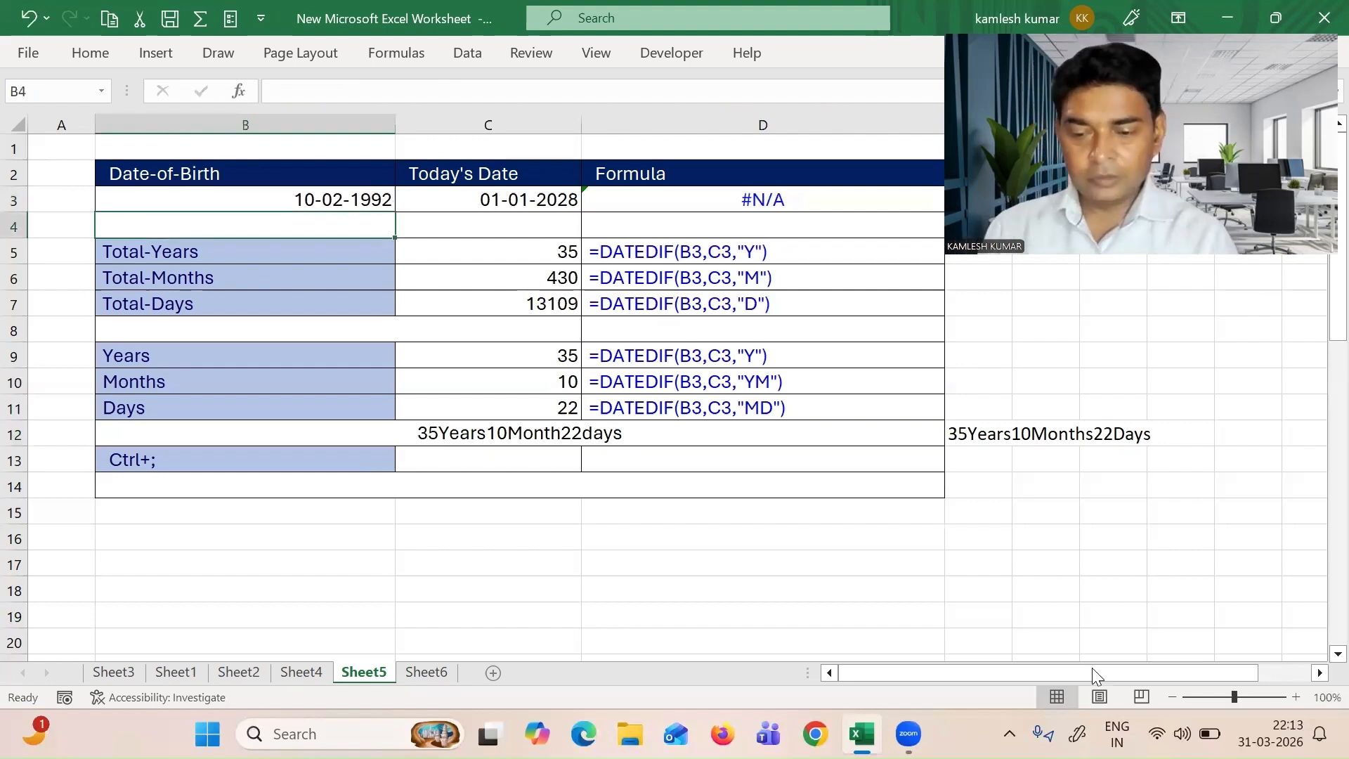
left_click(449, 440)
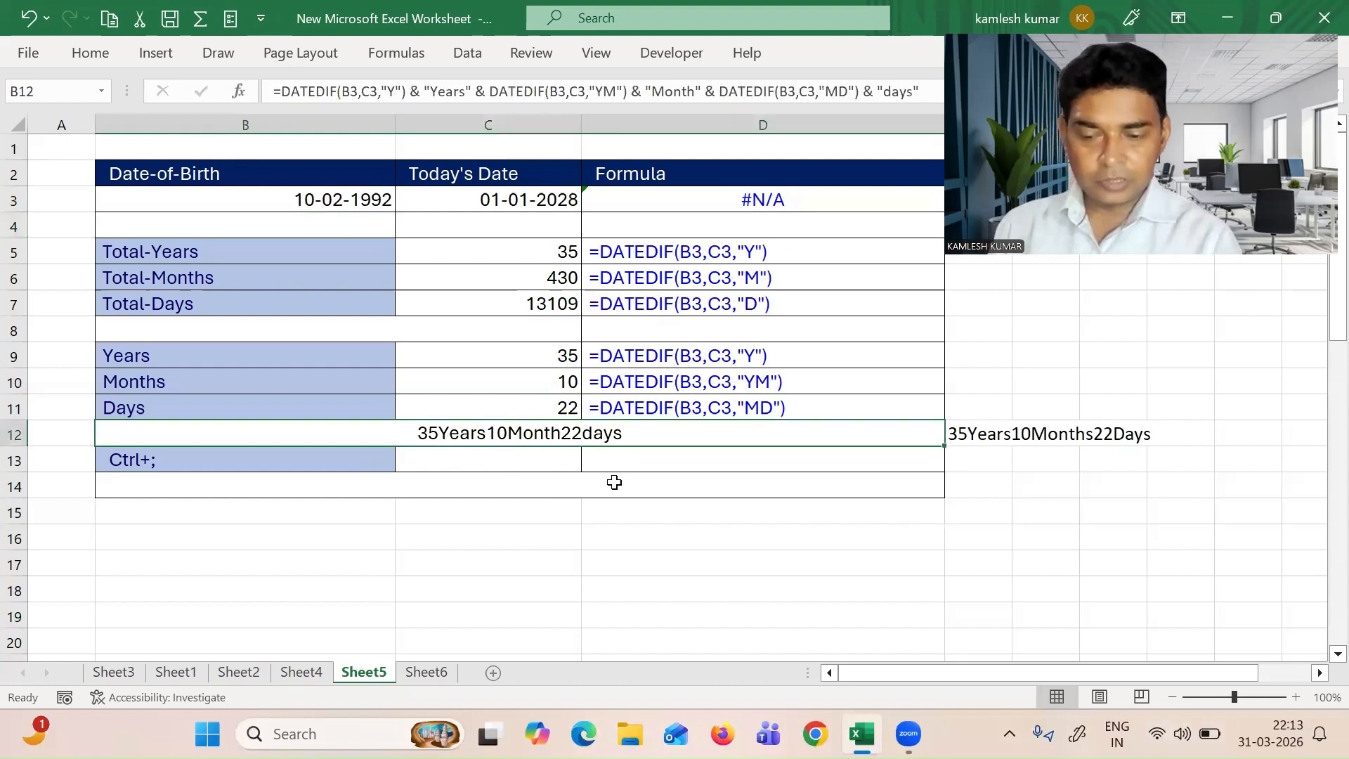